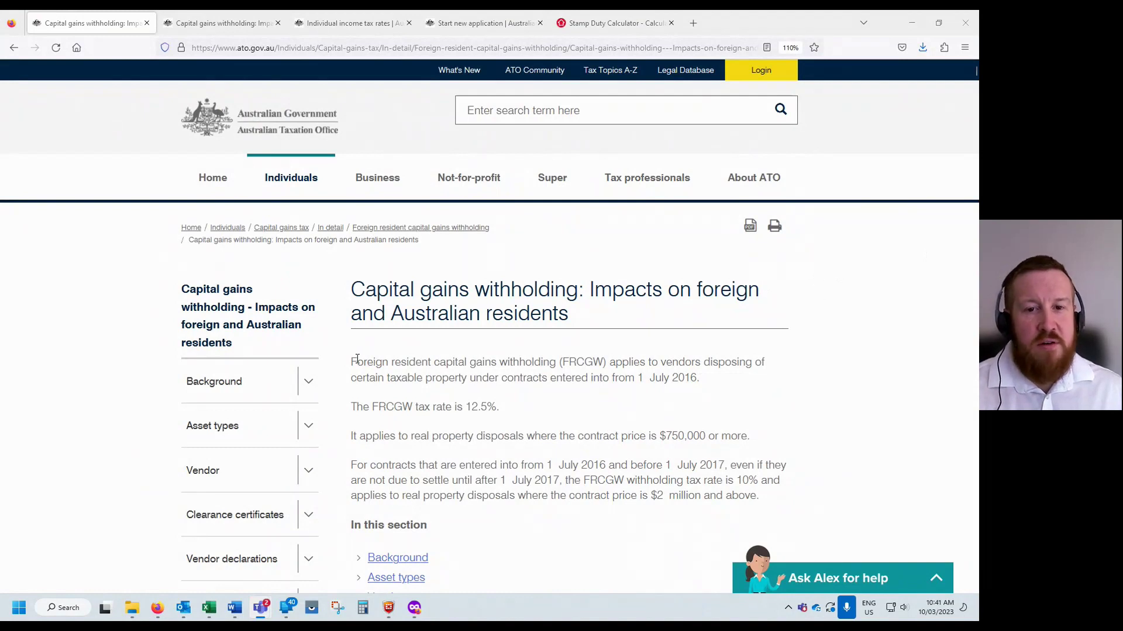
Open the individual income tax rates page and highlight the 2022–23 foreign resident rates for each taxable income bracket.
key(ctrl+plus)
key(ctrl+plus)
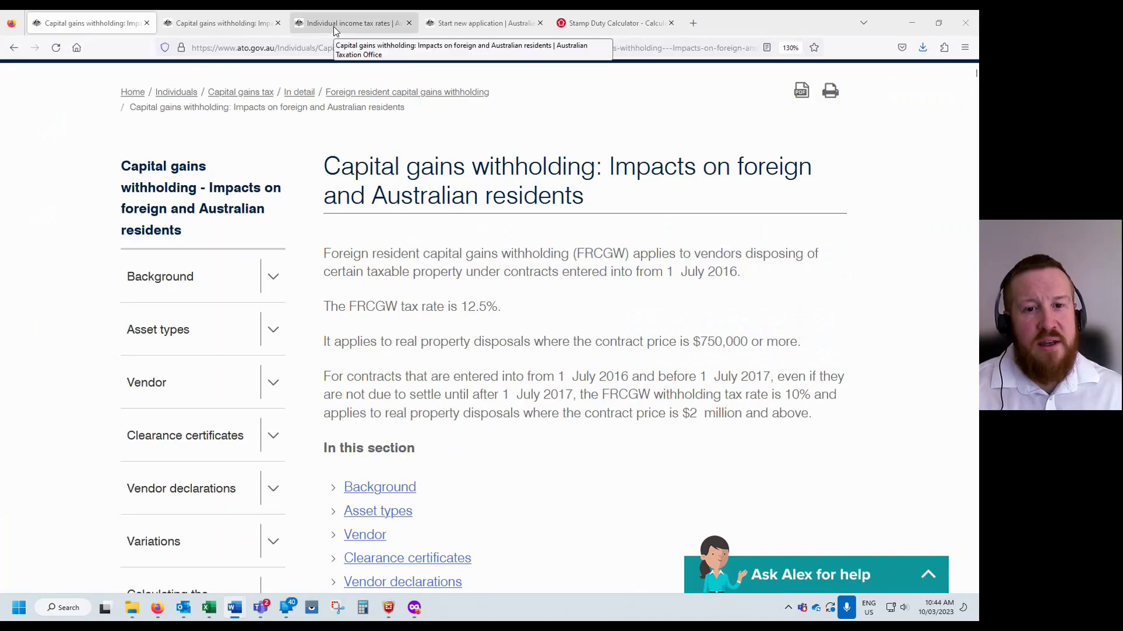
click(335, 28)
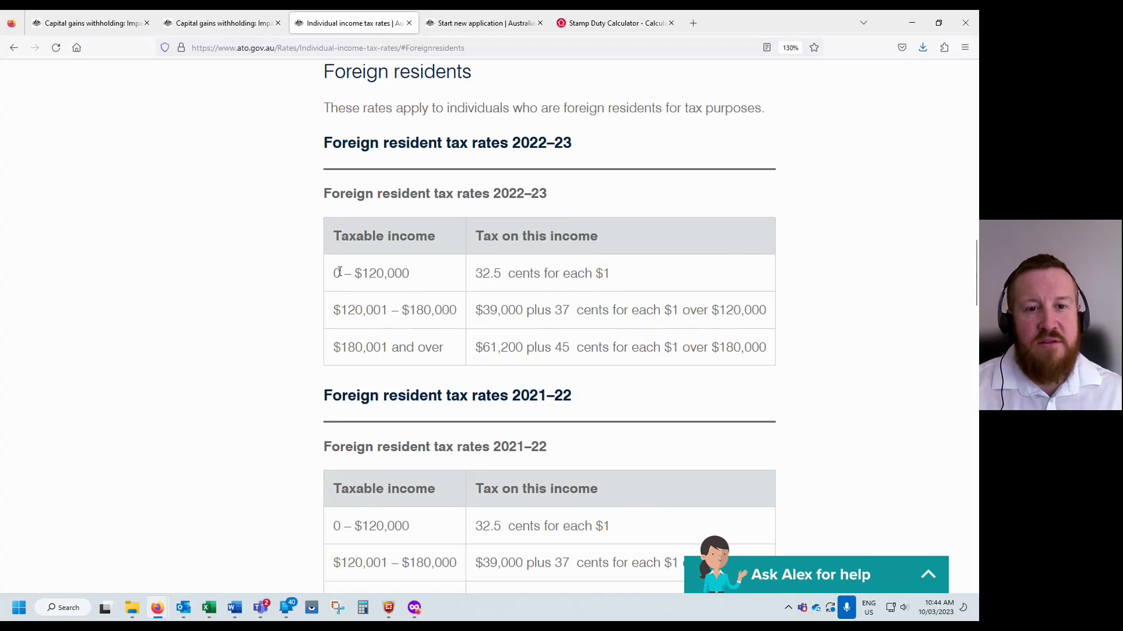
drag(501, 275, 475, 277)
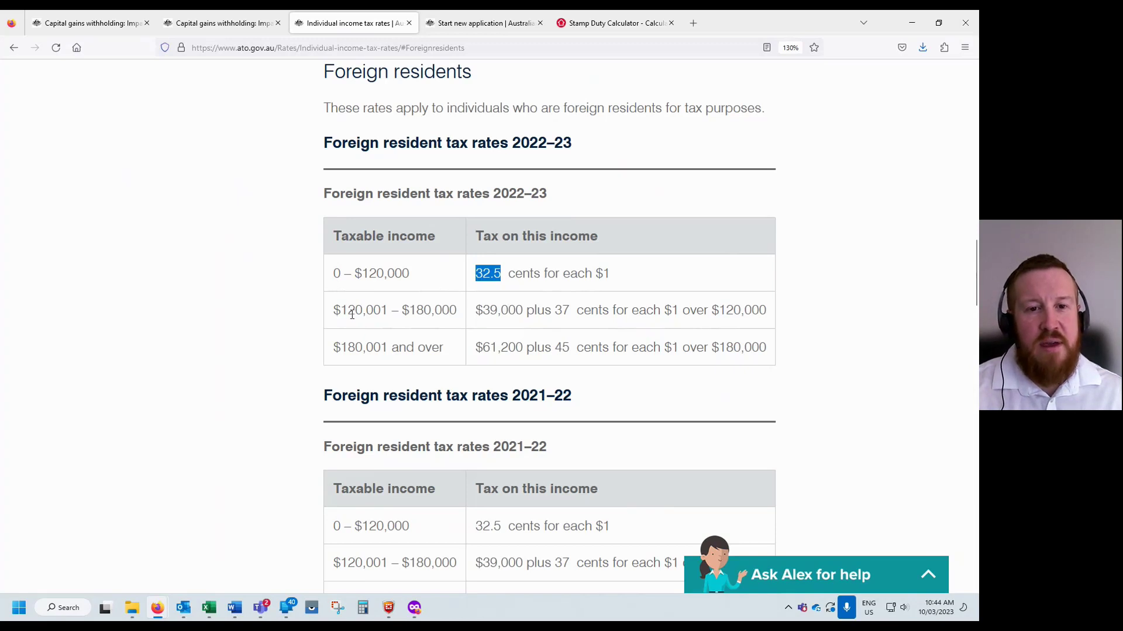
drag(569, 310, 528, 316)
drag(331, 350, 383, 348)
drag(572, 348, 557, 348)
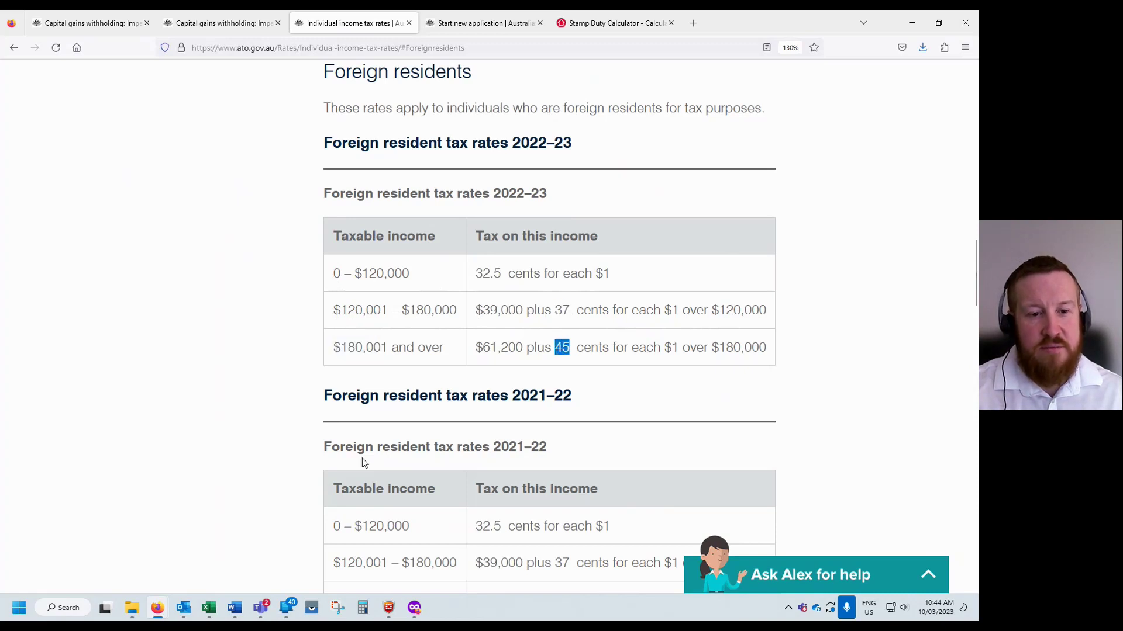
Switch to the CGT withholding calculator workbook in Excel and enter 800000 as the purchase price.
click(209, 608)
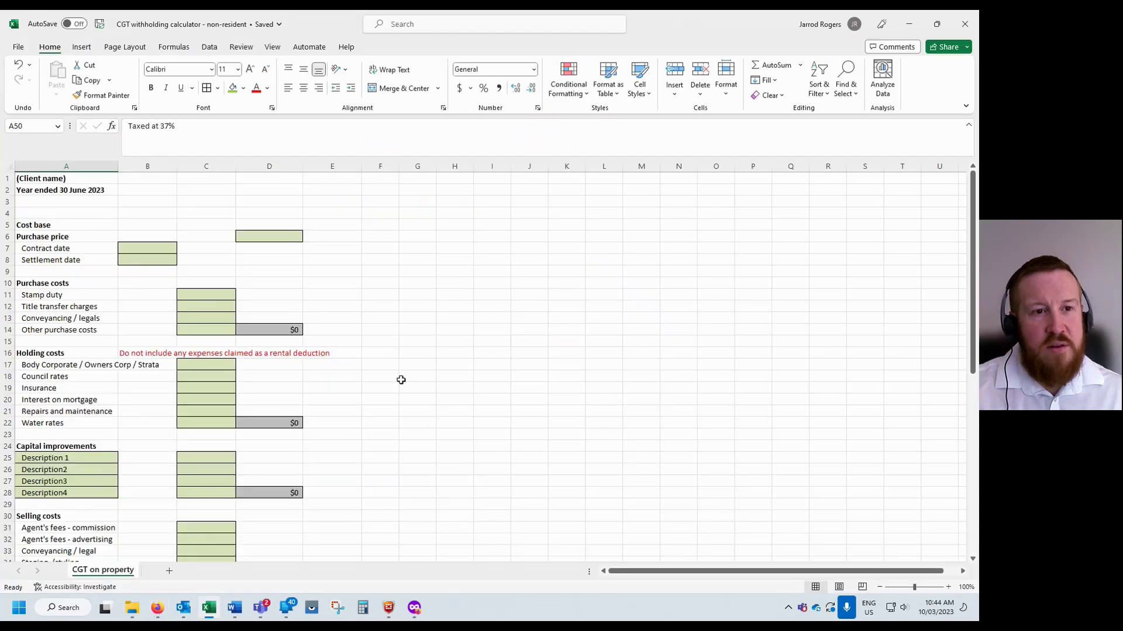
click(277, 235)
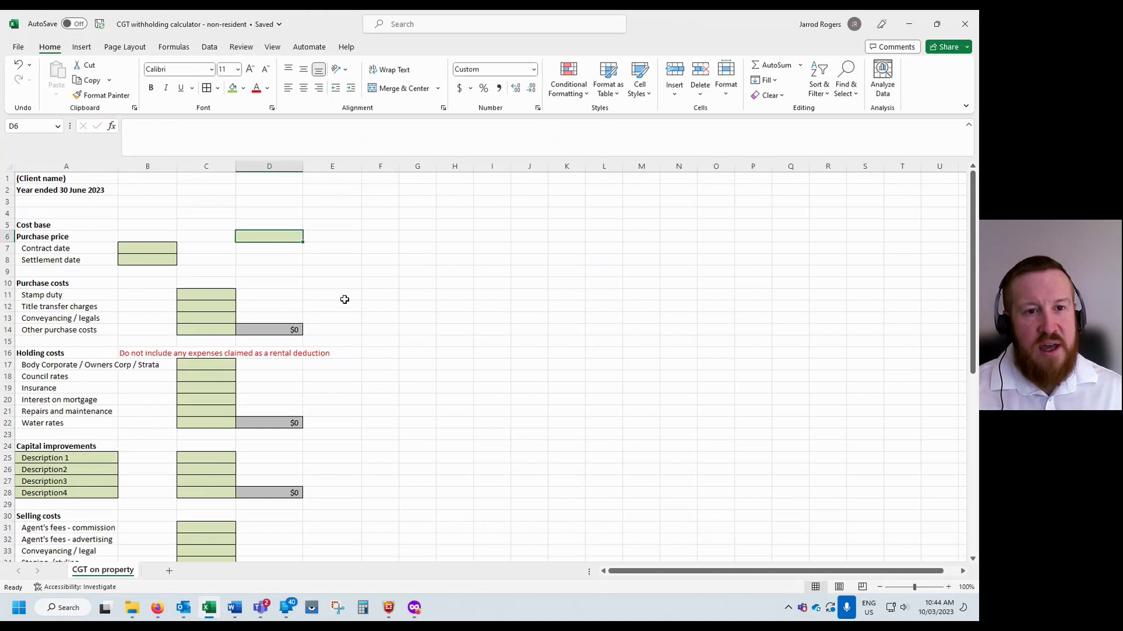
text(800000)
key(Return)
Enter 900000 as the capital proceeds.
scroll(491, 334, up, 4)
scroll(491, 333, down, 10)
click(466, 358)
text(900000)
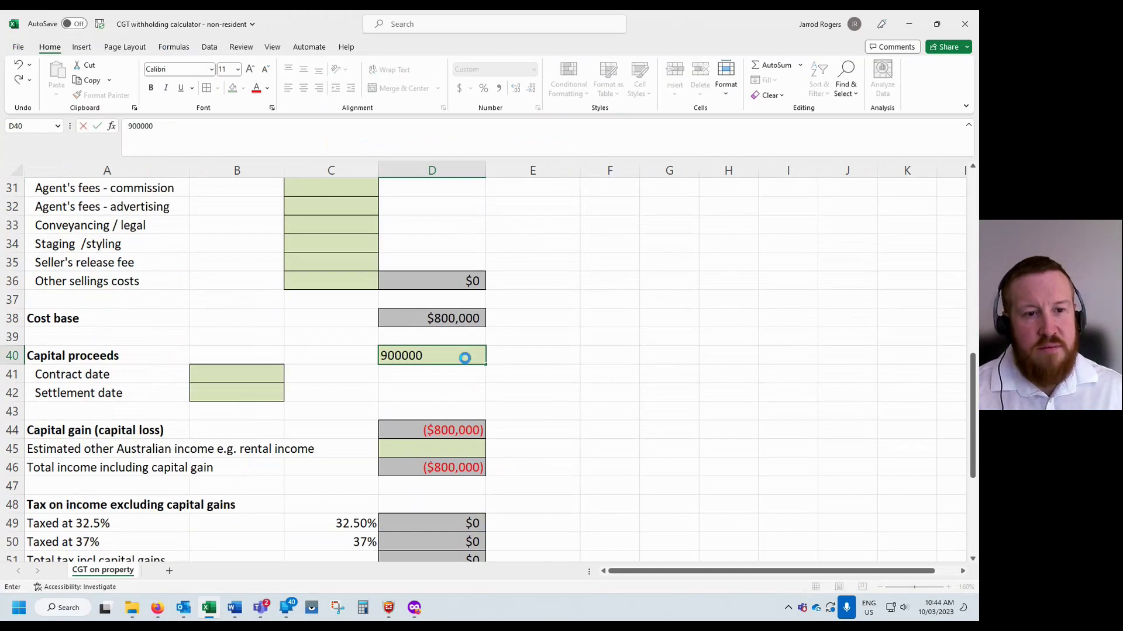
key(Return)
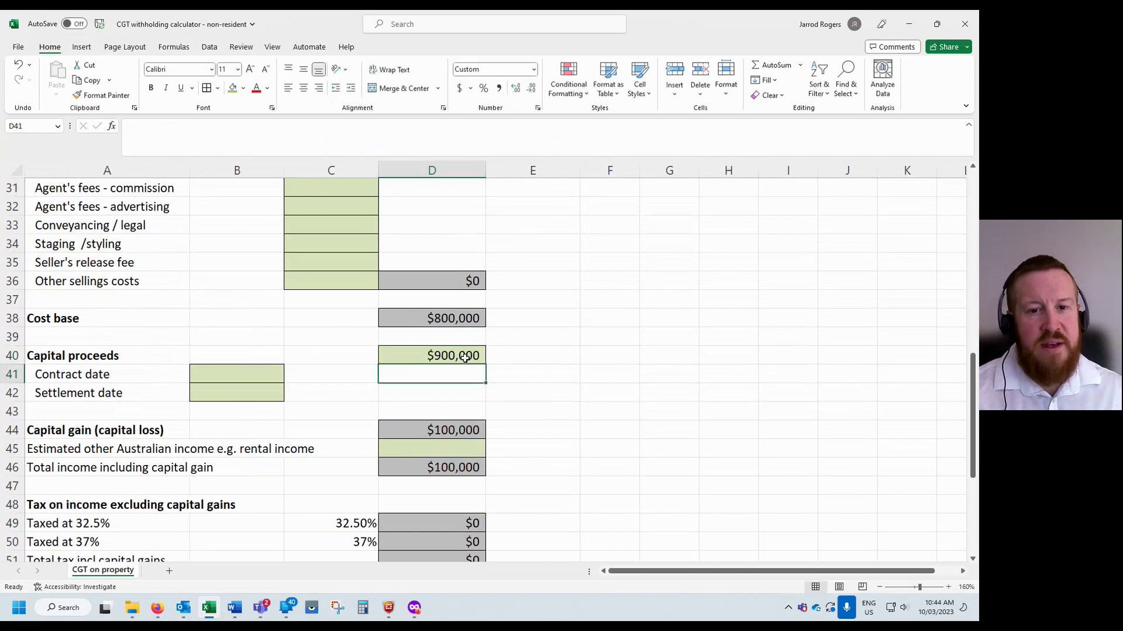
Enter 10000 as the estimated other Australian income.
click(435, 445)
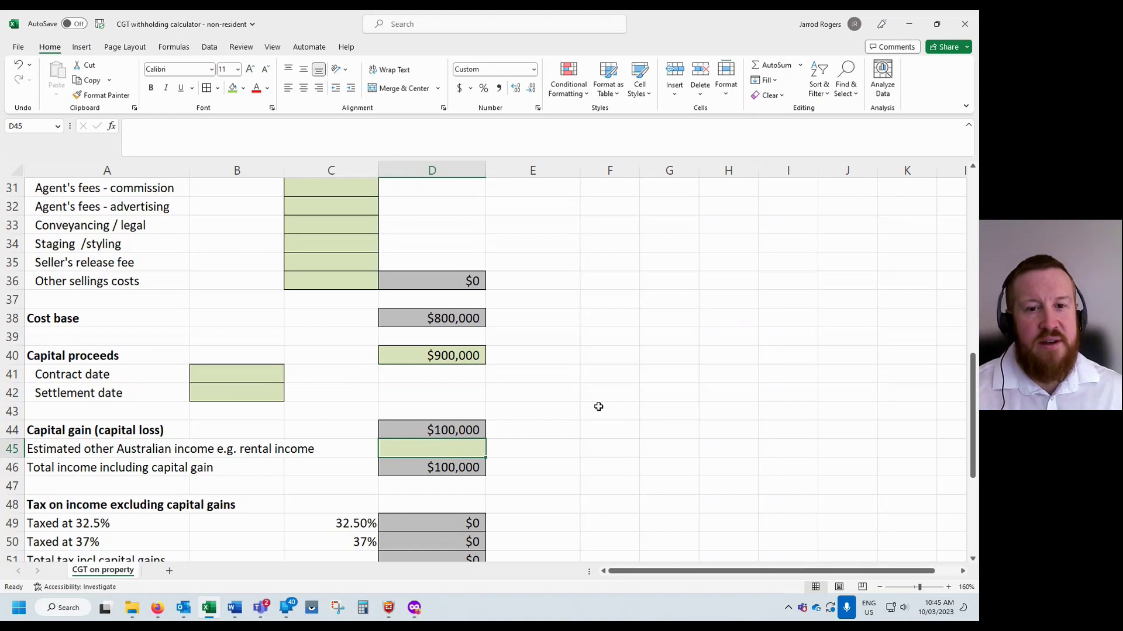
text(10000)
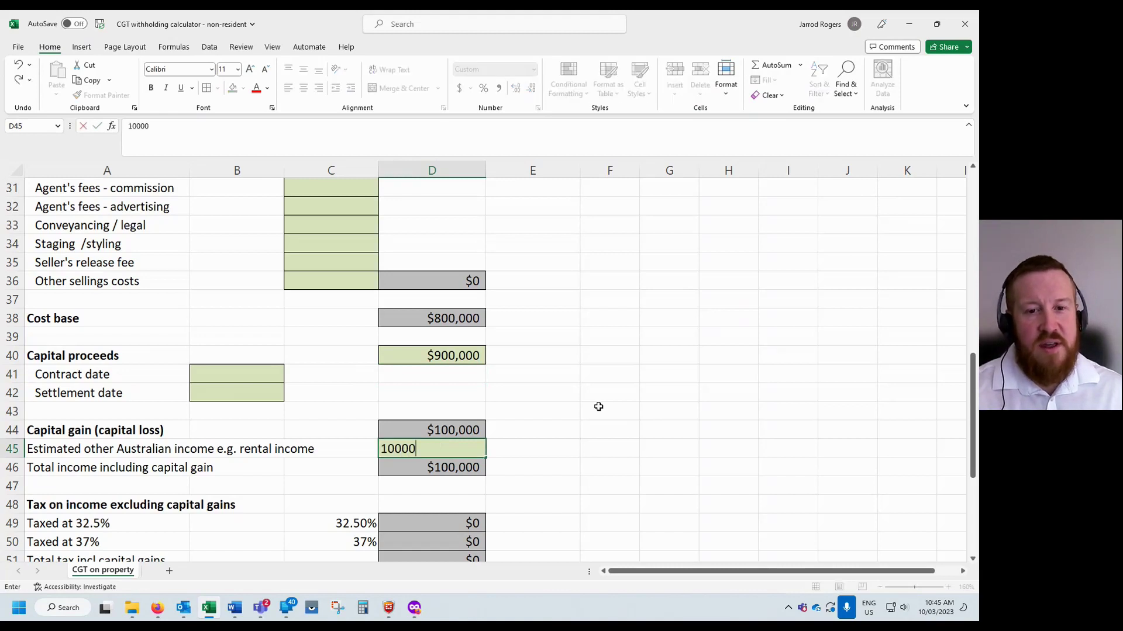
key(Tab)
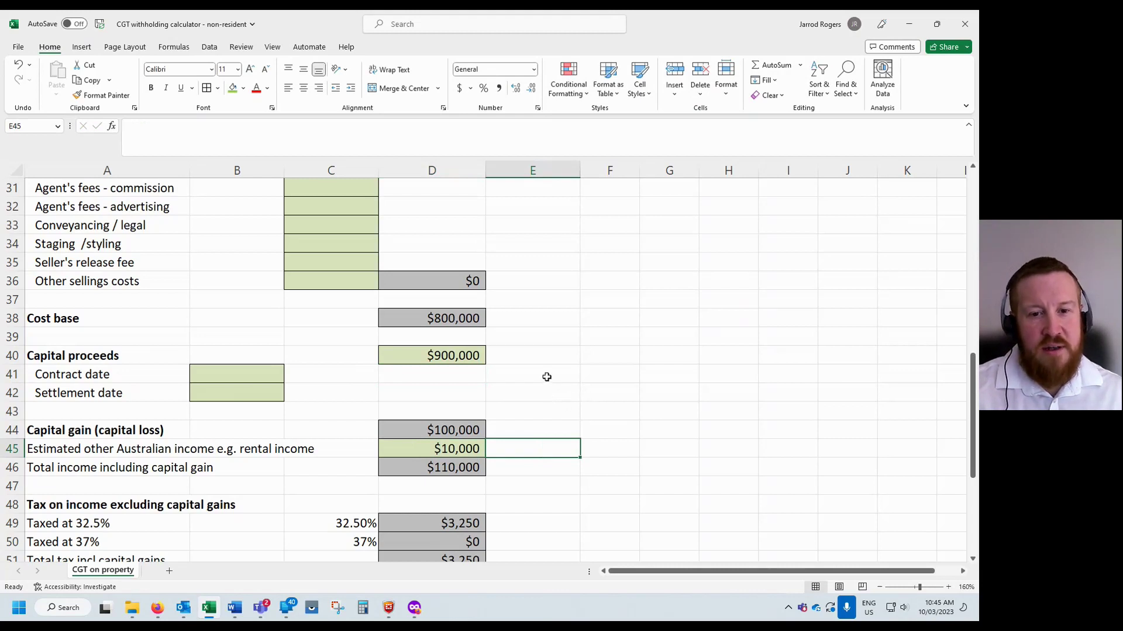
Examine the tax excluding and including capital gains, the capital gains tax amount, its percentage of the sale price, and the CGT withholding rate.
scroll(547, 378, down, 1)
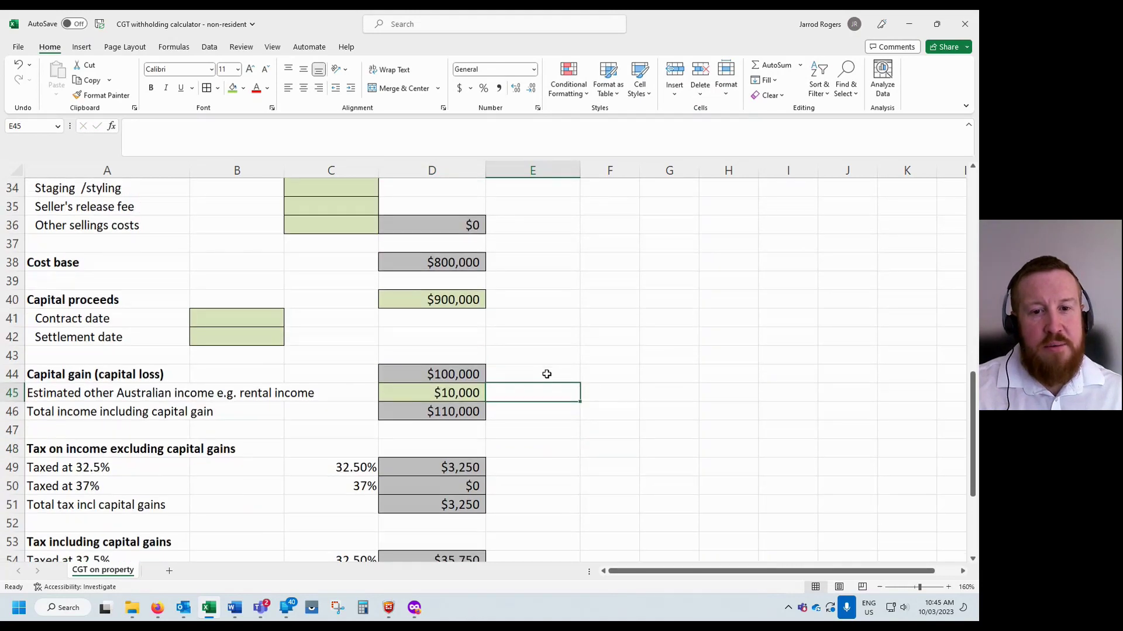
scroll(547, 375, down, 1)
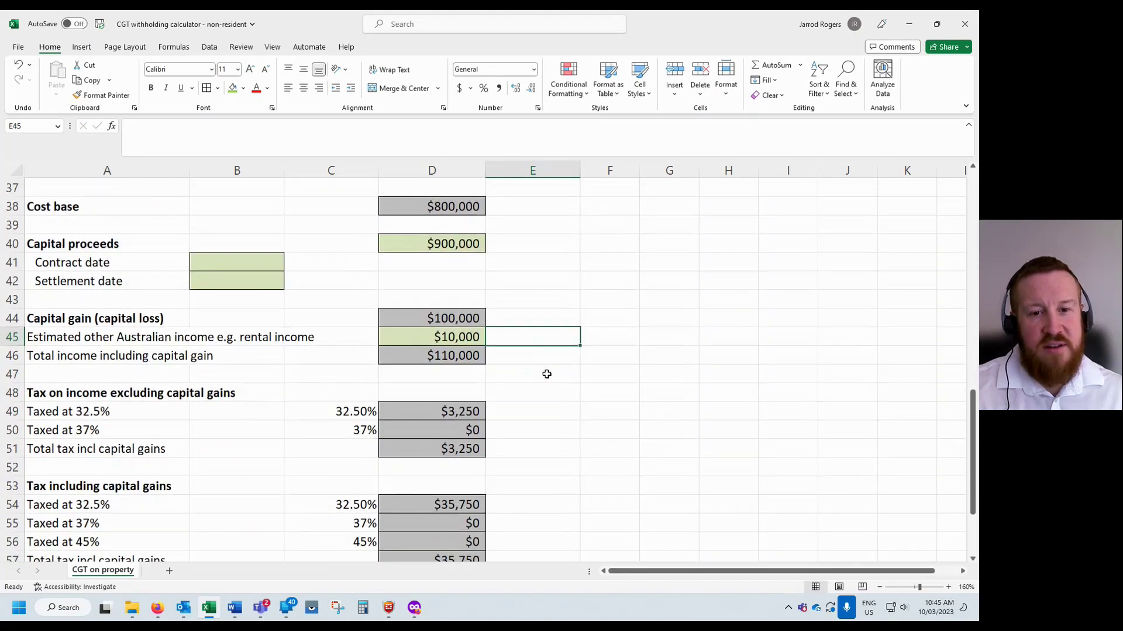
scroll(547, 374, down, 1)
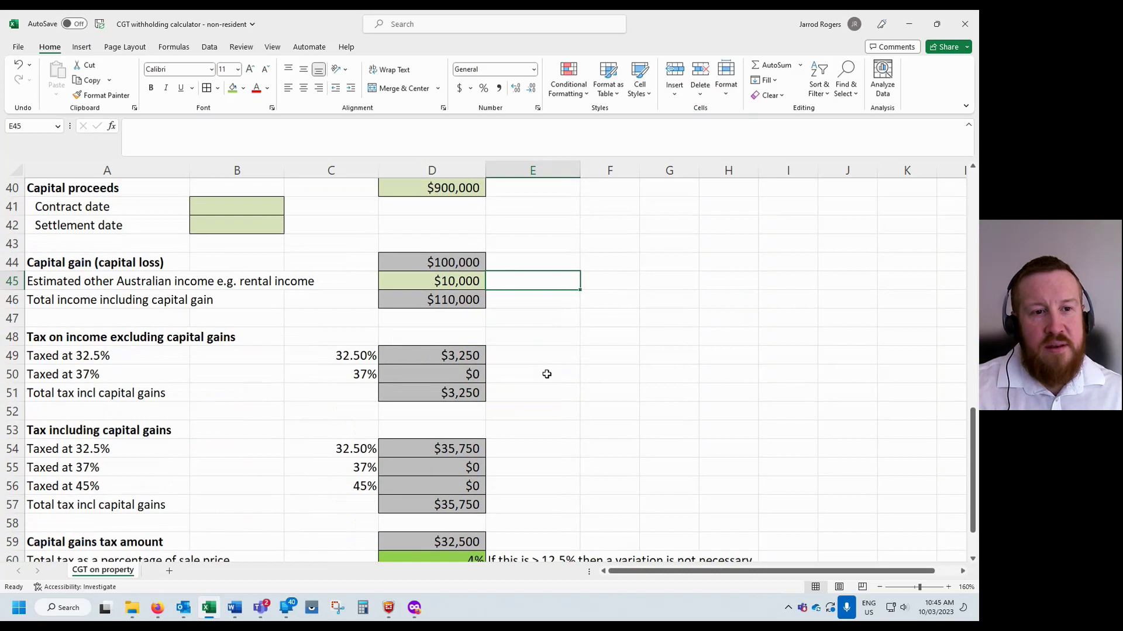
scroll(547, 374, down, 2)
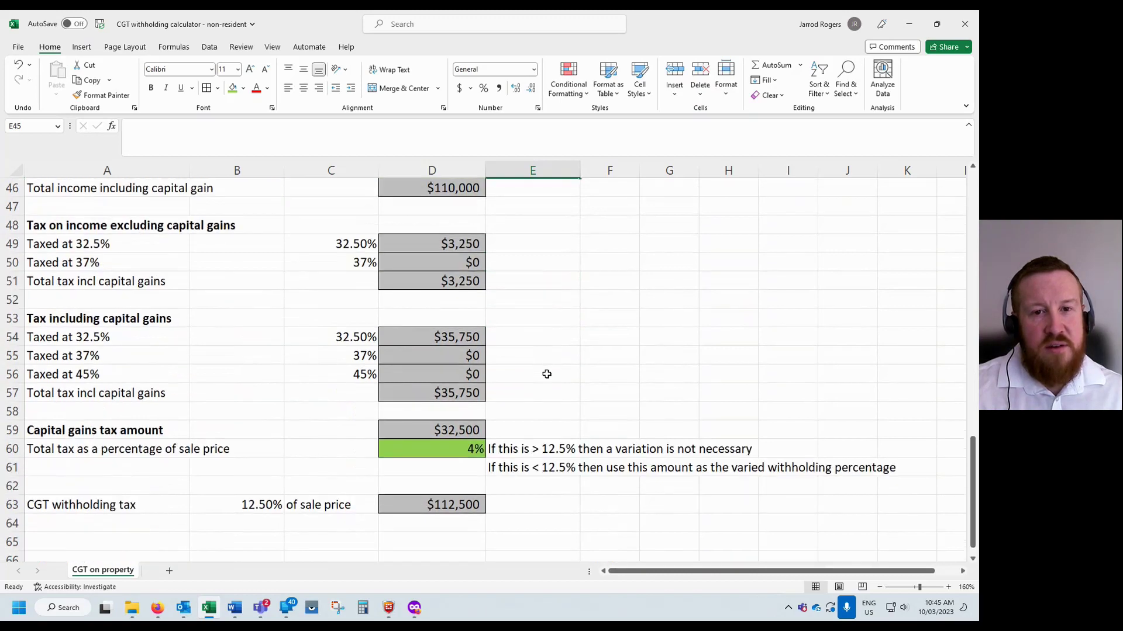
scroll(547, 374, up, 1)
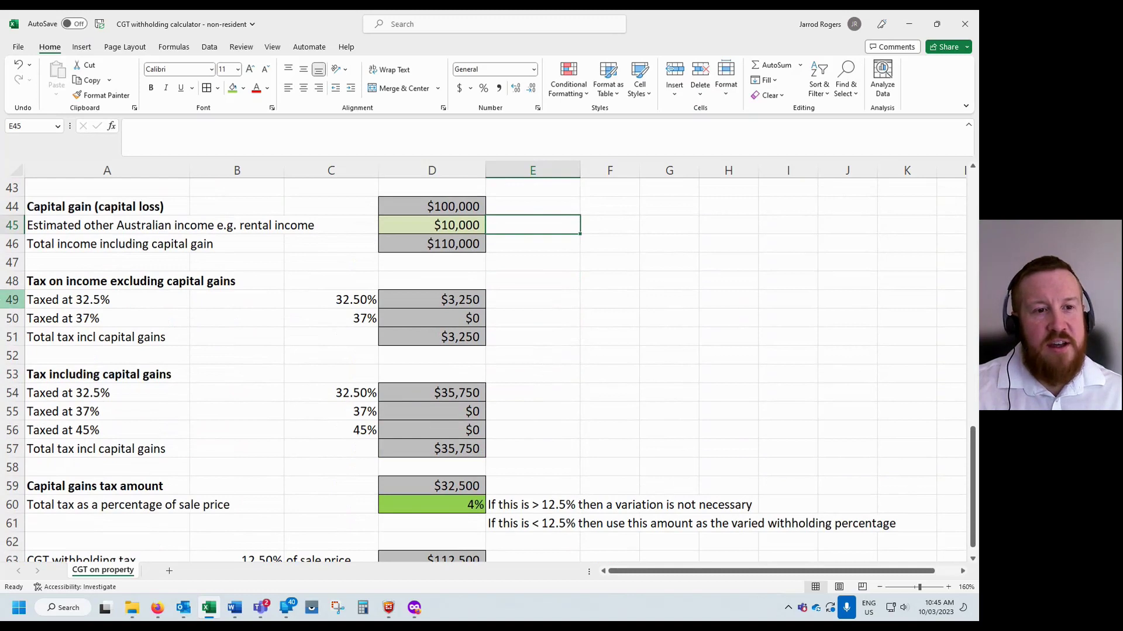
drag(51, 298, 409, 298)
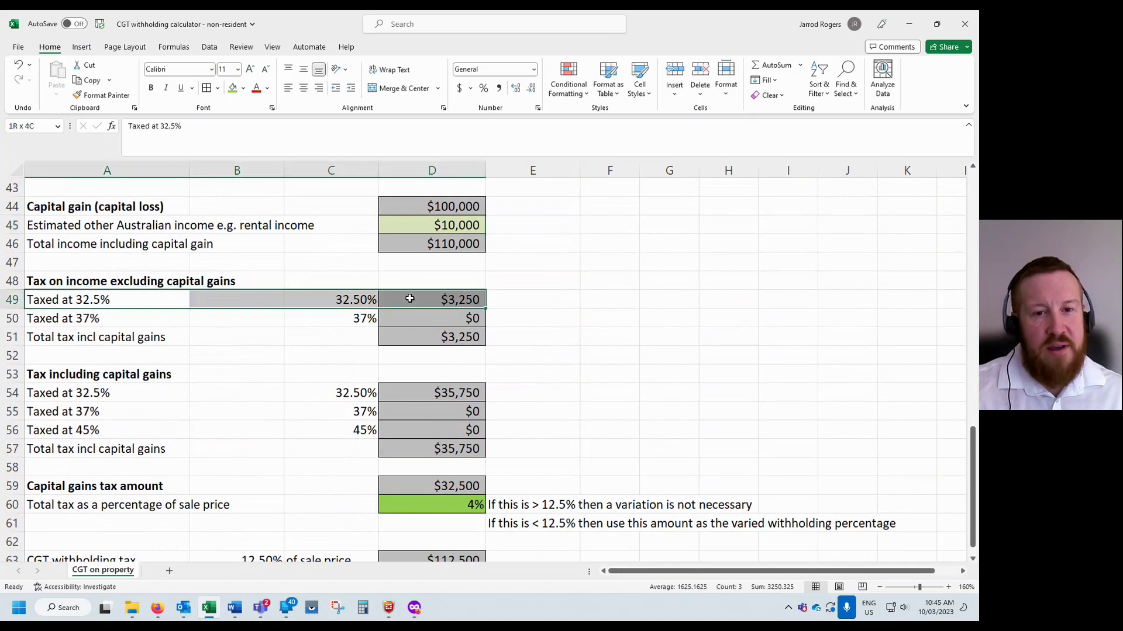
click(456, 299)
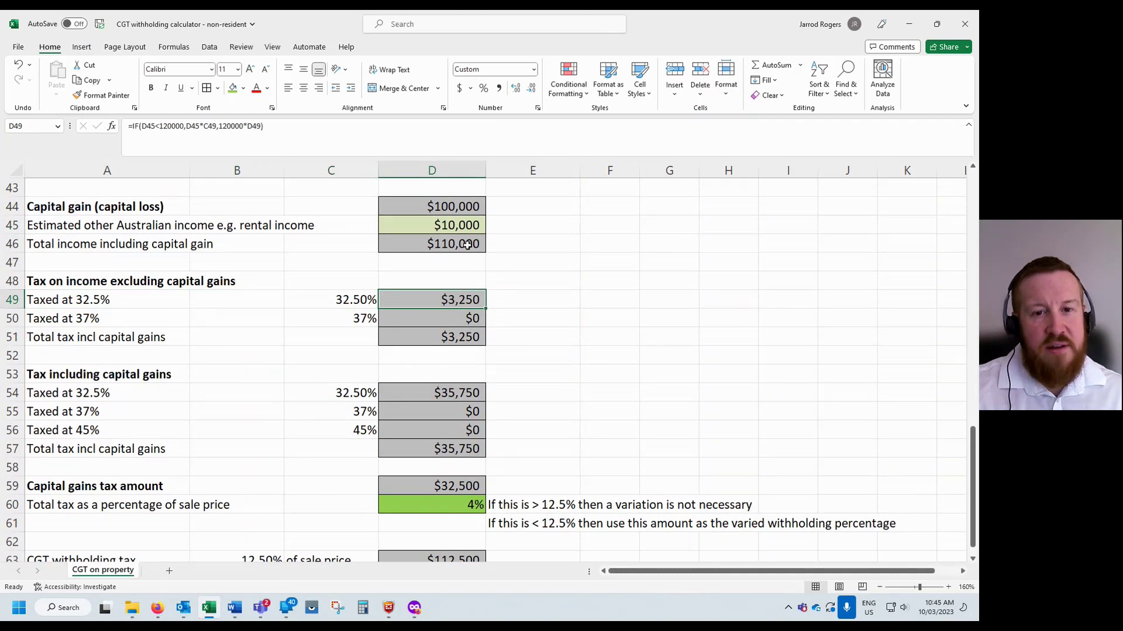
click(468, 449)
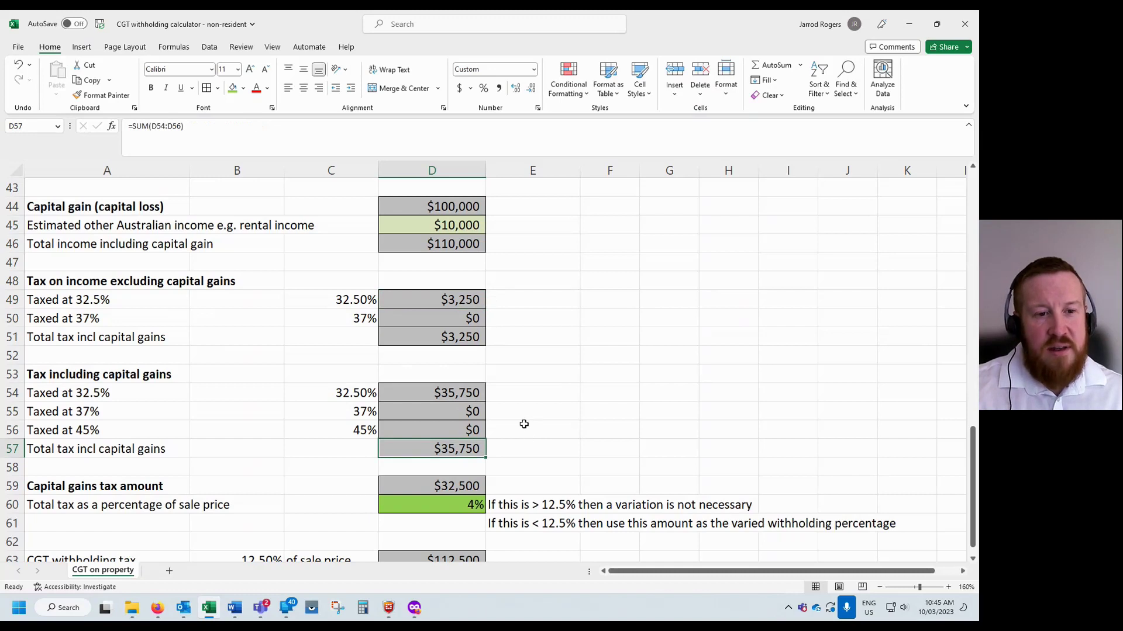
click(413, 486)
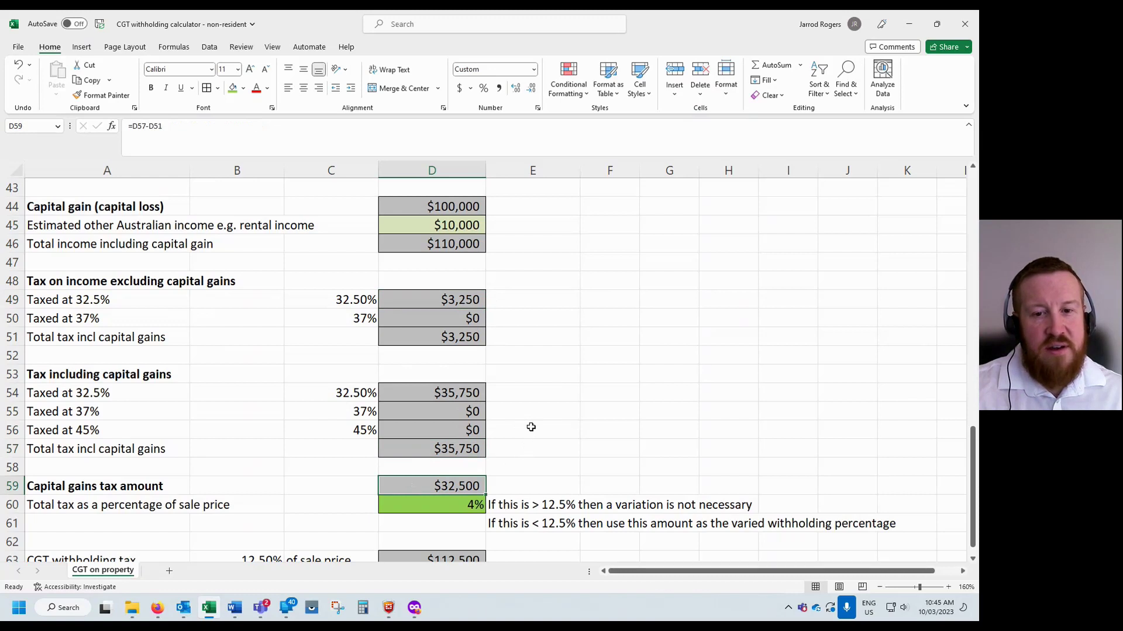
scroll(531, 427, down, 2)
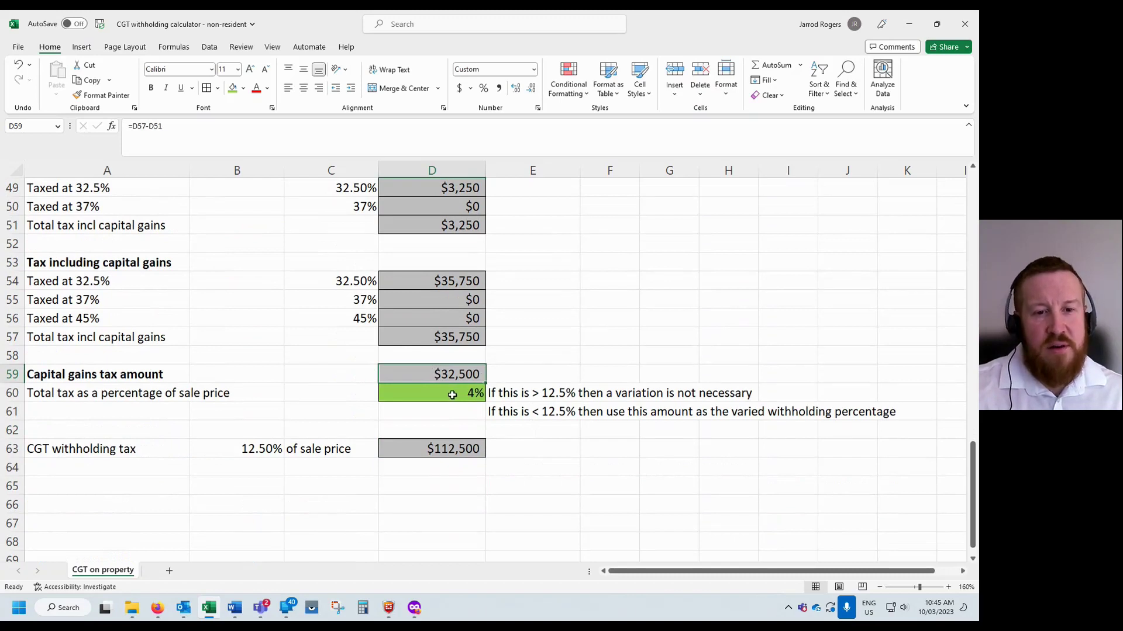
click(269, 451)
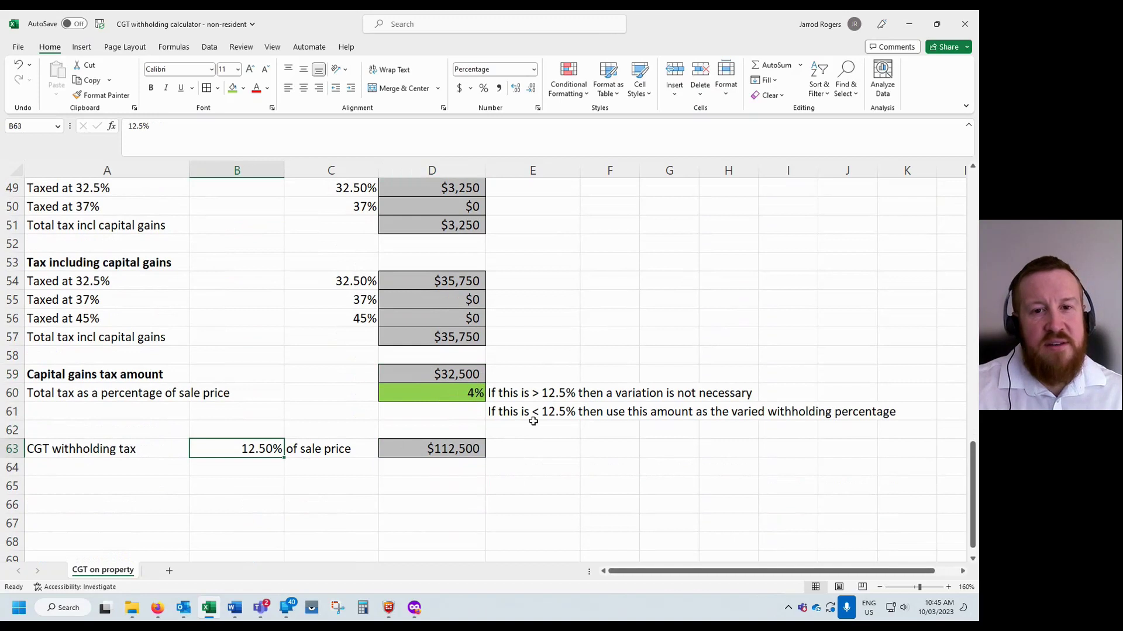
Review the cost base sections for purchase costs, holding costs, capital improvements and selling costs.
scroll(533, 421, up, 7)
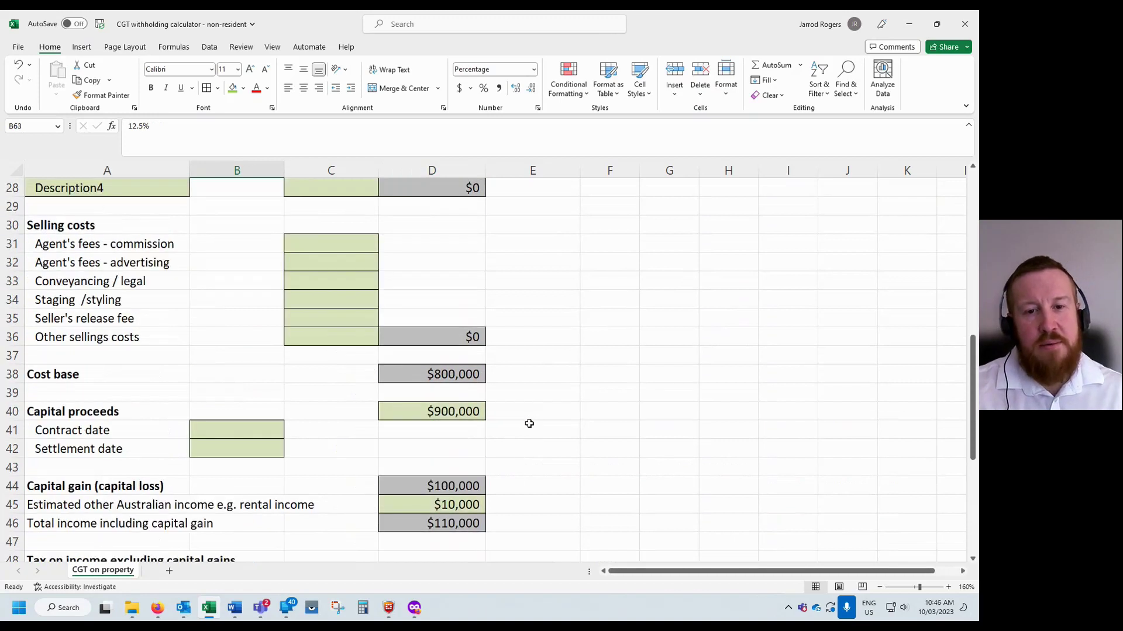
scroll(532, 397, up, 6)
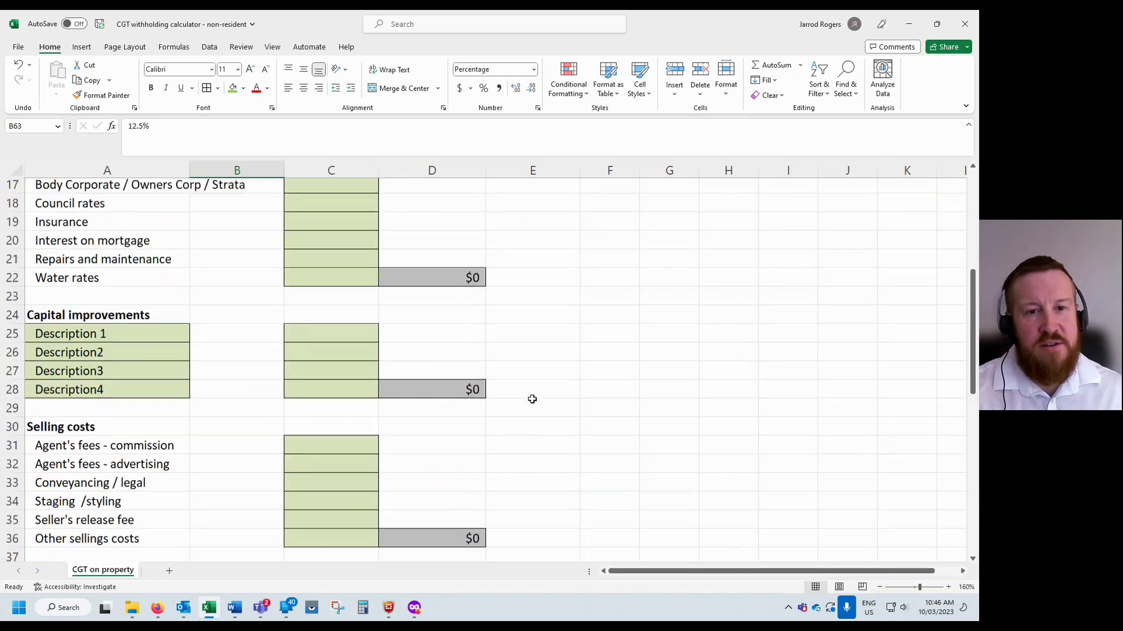
scroll(532, 399, up, 3)
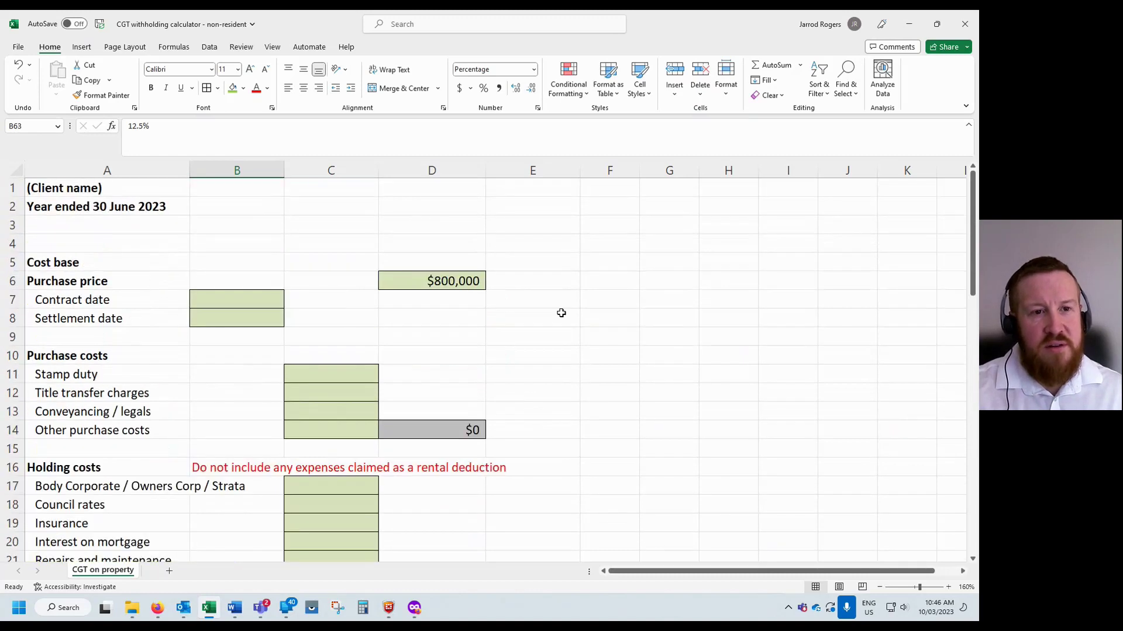
click(109, 357)
click(75, 468)
scroll(82, 482, down, 2)
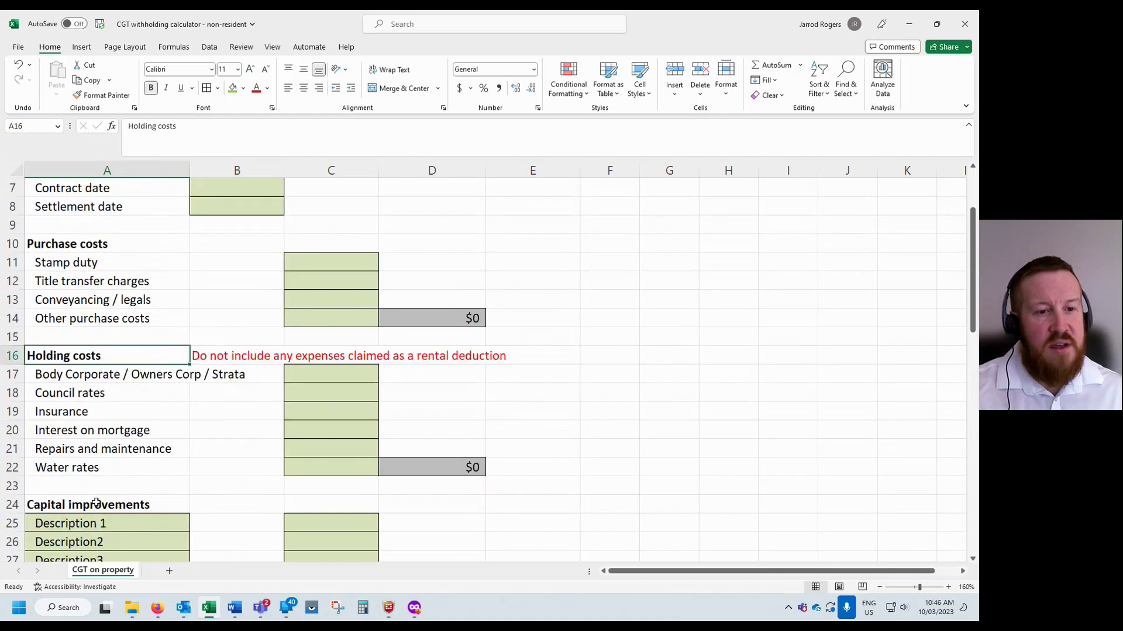
click(112, 501)
scroll(114, 485, down, 3)
click(97, 454)
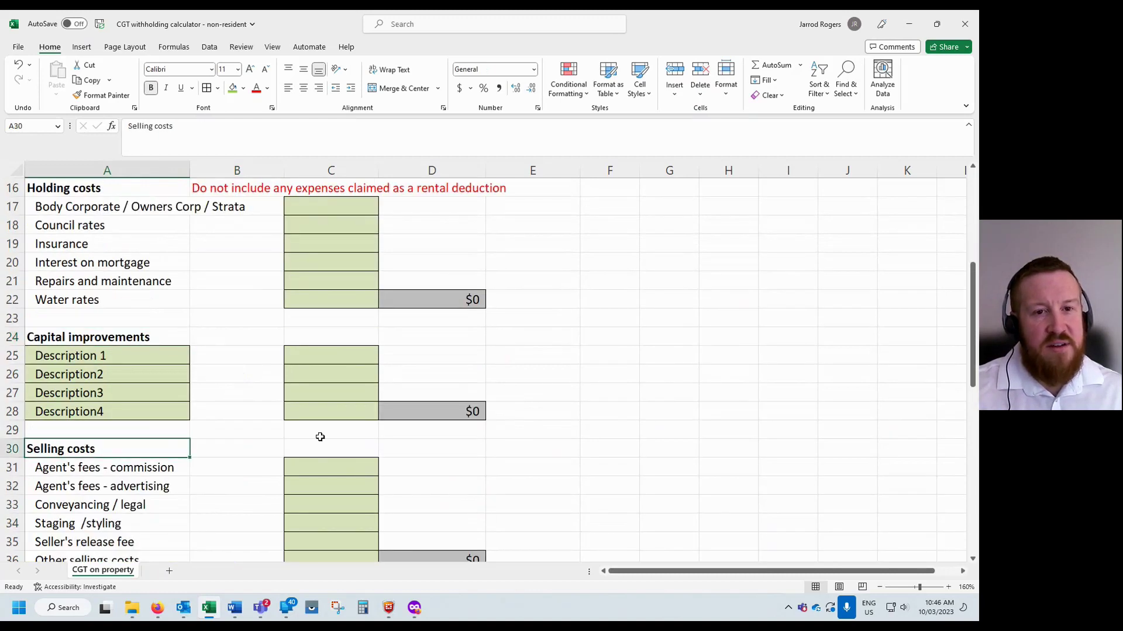
scroll(369, 431, up, 5)
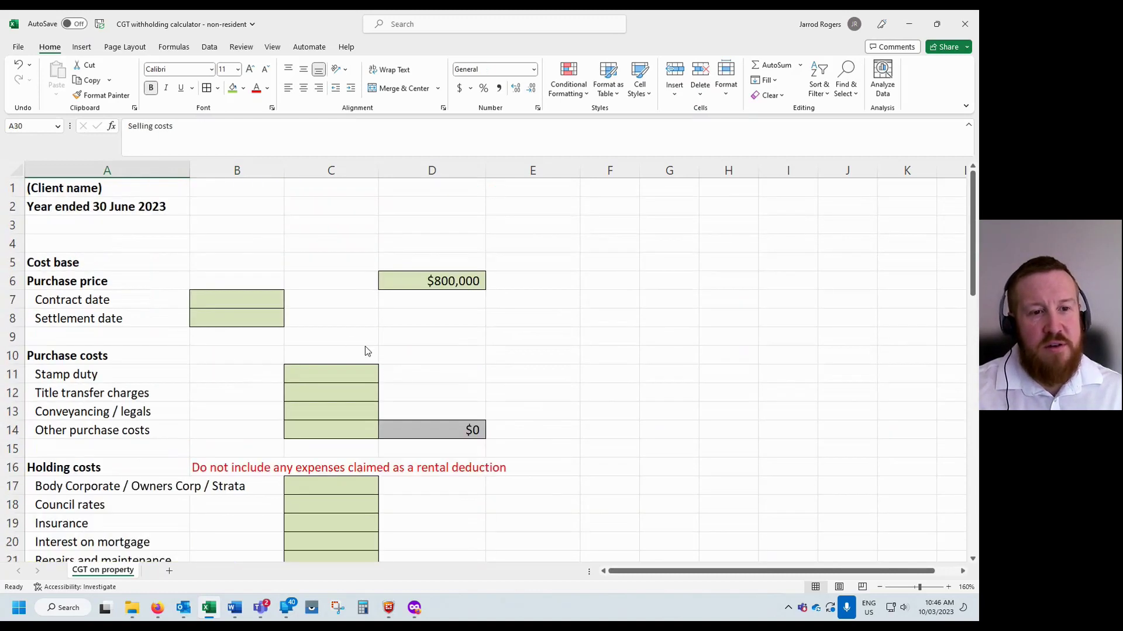
Switch to the stamp duty calculator in Firefox and read the fee breakdown for the $800,000 Victorian investment property.
key(alt+Tab)
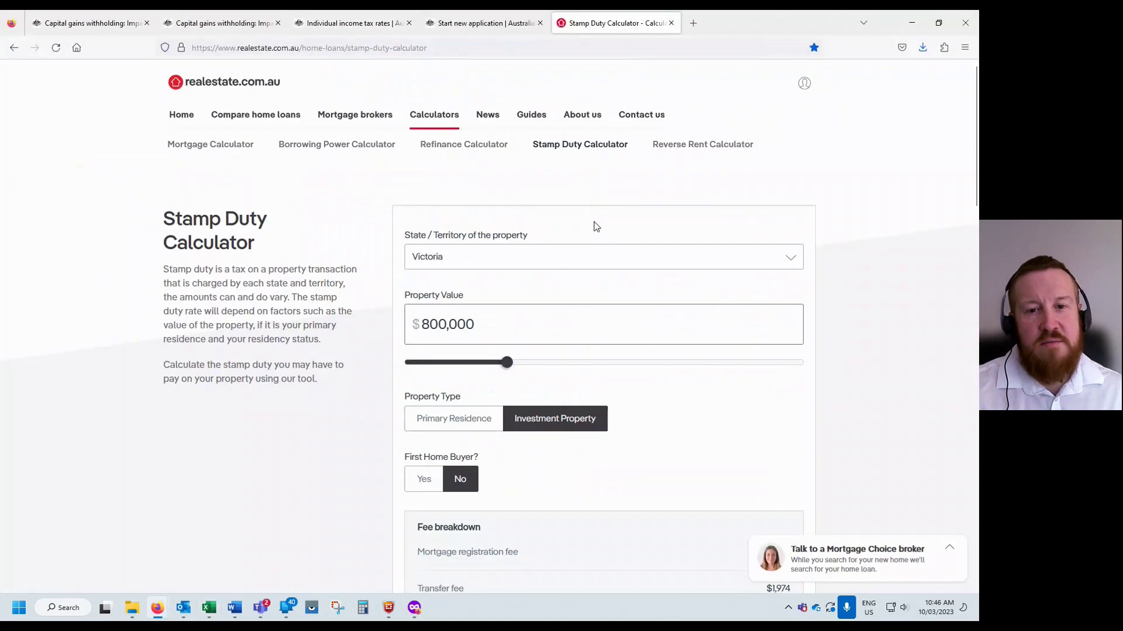
scroll(595, 226, down, 2)
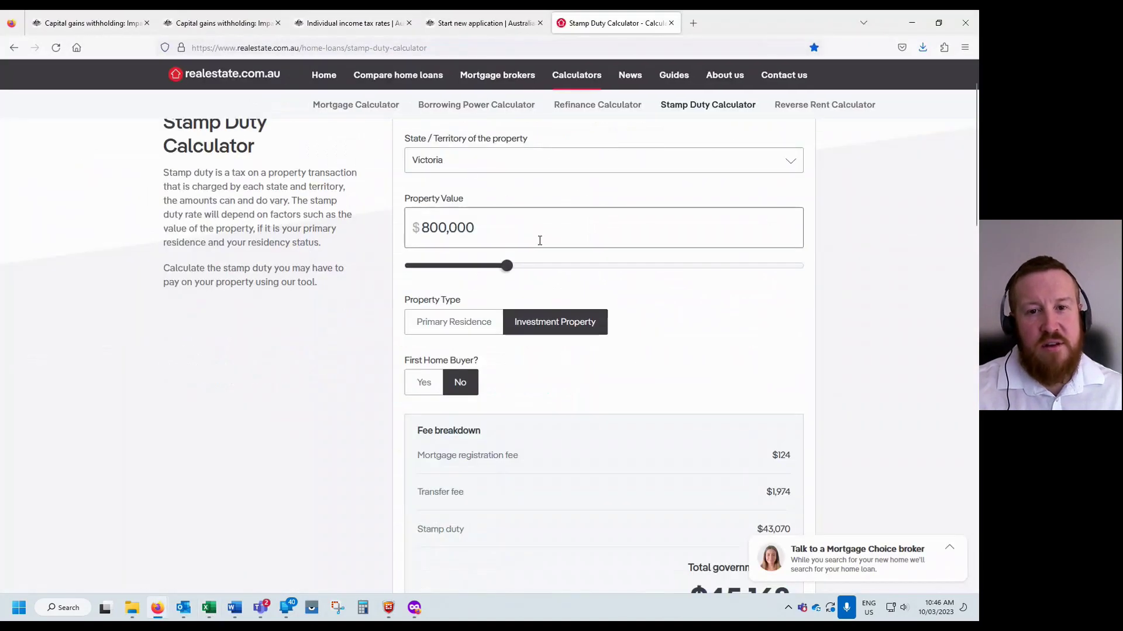
scroll(762, 409, down, 3)
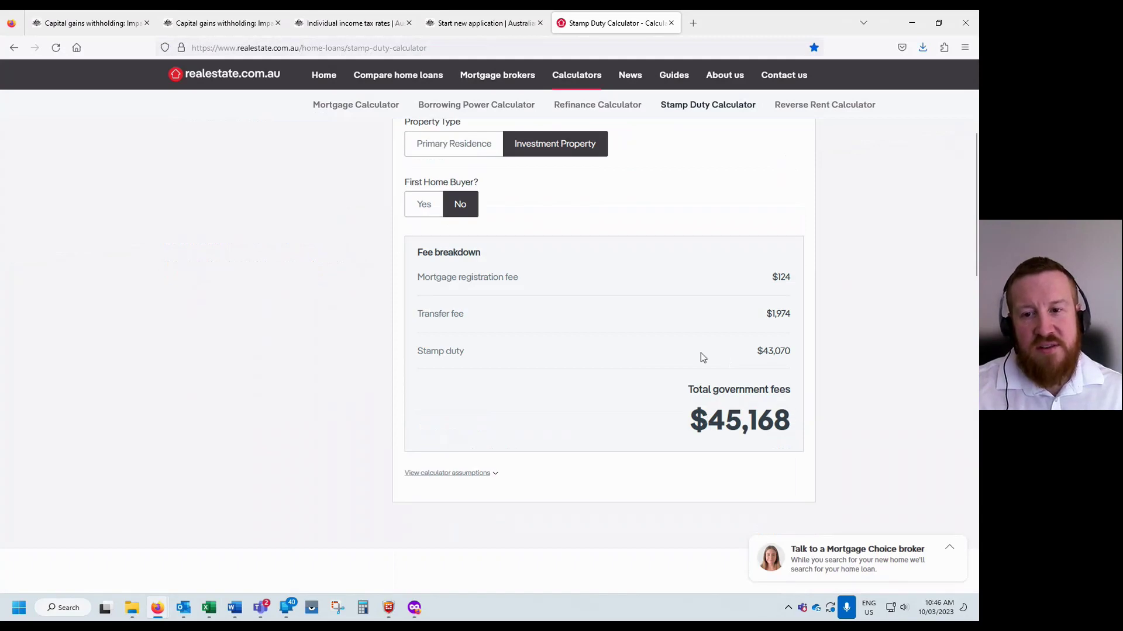
Back in the Excel workbook, enter purchase costs: stamp duty 43070, title transfer charges 1974, conveyancing / legals 1500 and other purchase costs 124.
key(alt+Tab)
key(Up)
key(Up)
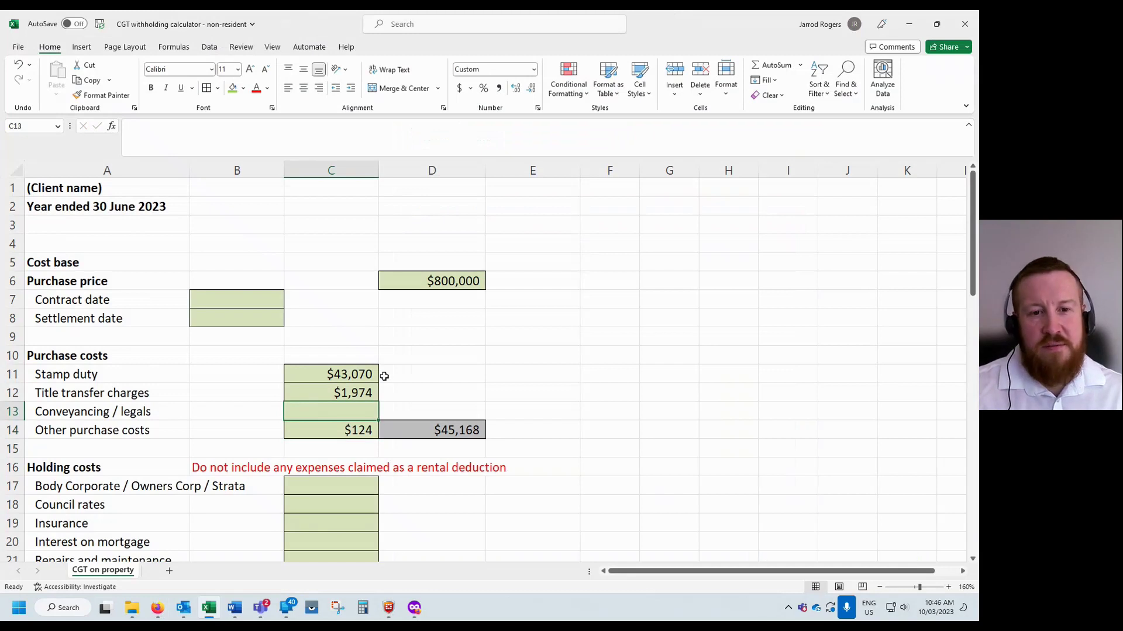
text(1500)
key(Return)
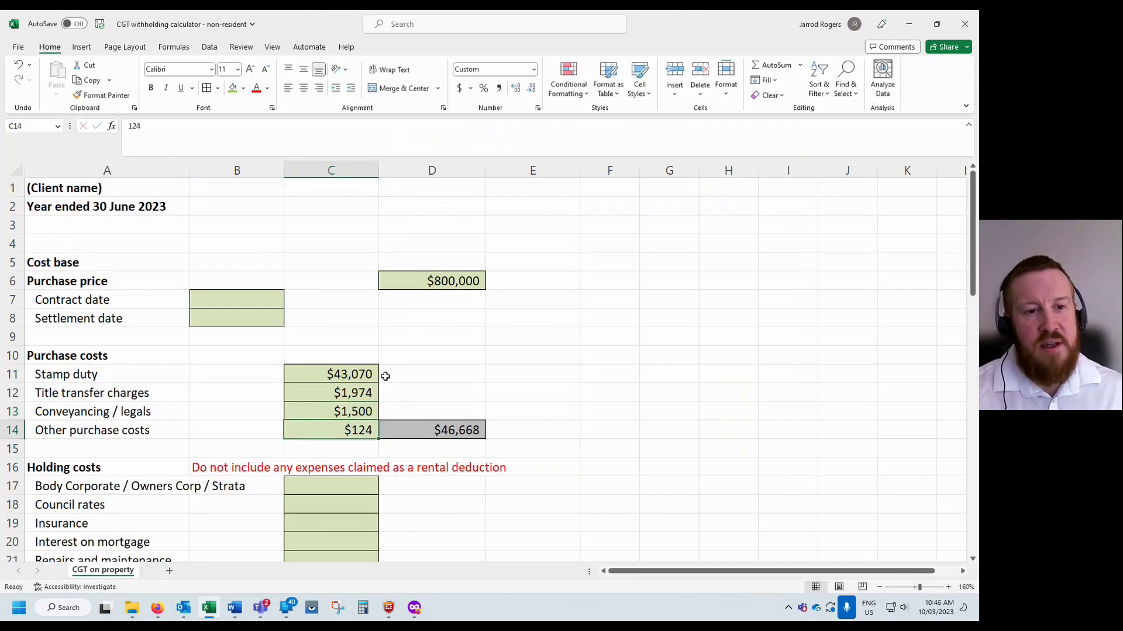
Calculate the agent's commission in the selling costs section as =0.025*D40, based on the capital proceeds.
scroll(385, 376, down, 6)
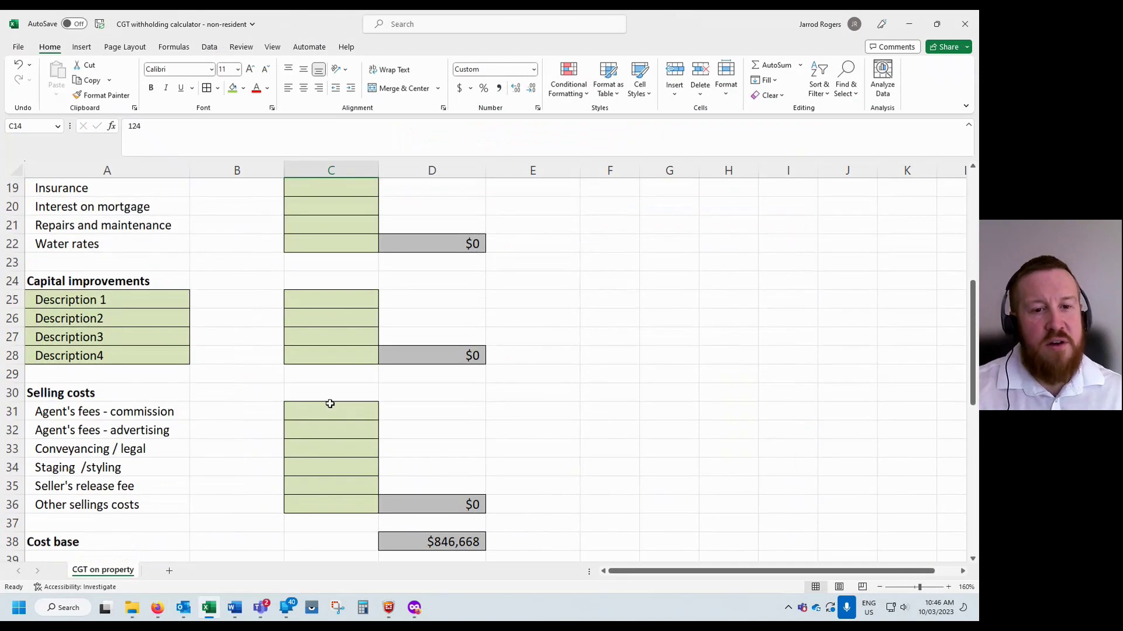
click(329, 410)
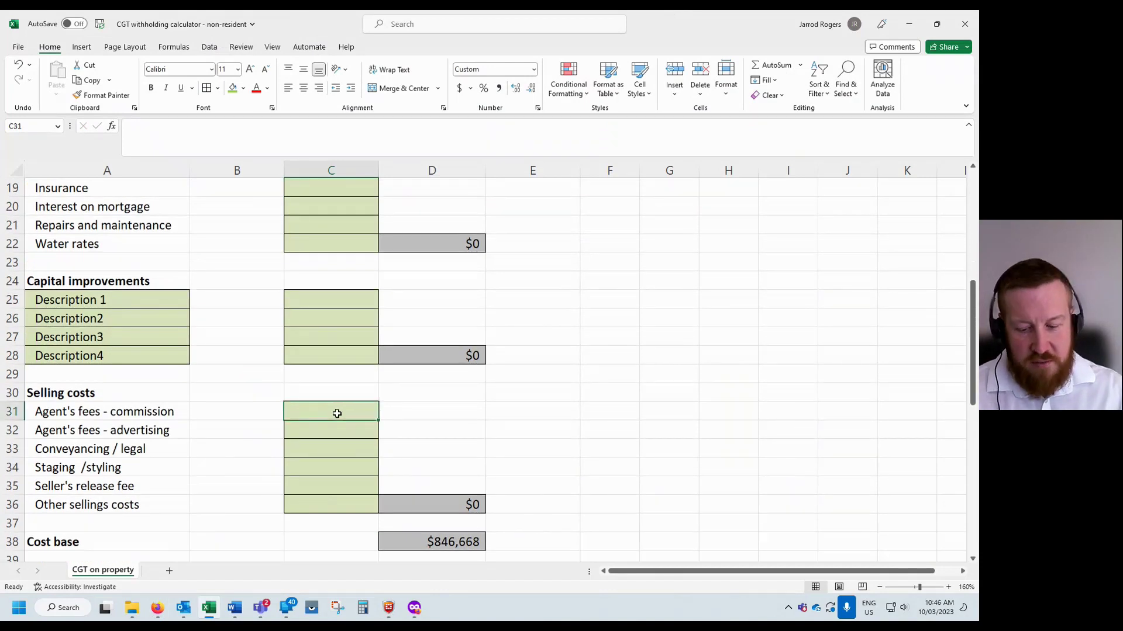
text(22500)
key(Return)
scroll(530, 438, down, 2)
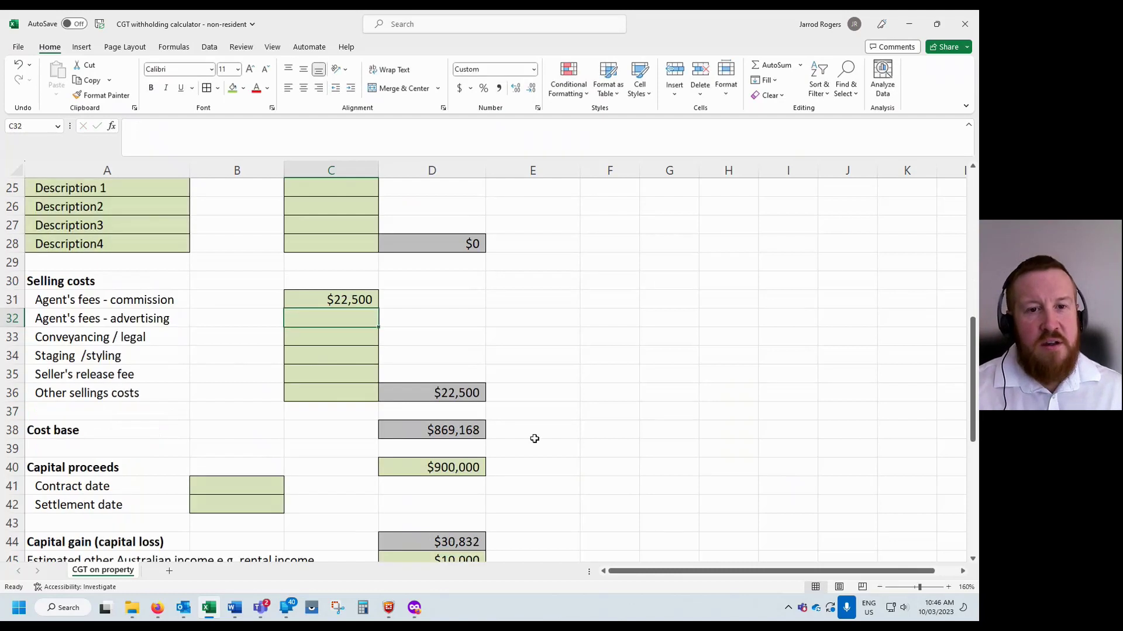
Review the cost base sections, checking the subtotal formulas for purchase costs and selling costs.
scroll(530, 438, up, 3)
scroll(531, 438, up, 2)
scroll(534, 414, down, 3)
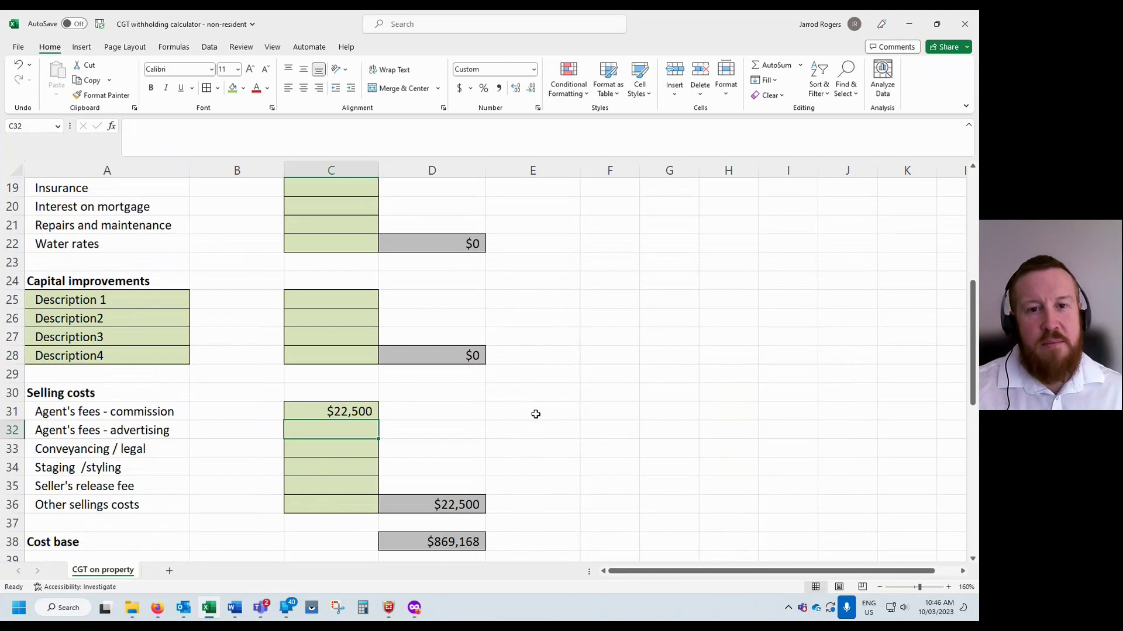
scroll(536, 414, down, 2)
scroll(468, 316, up, 6)
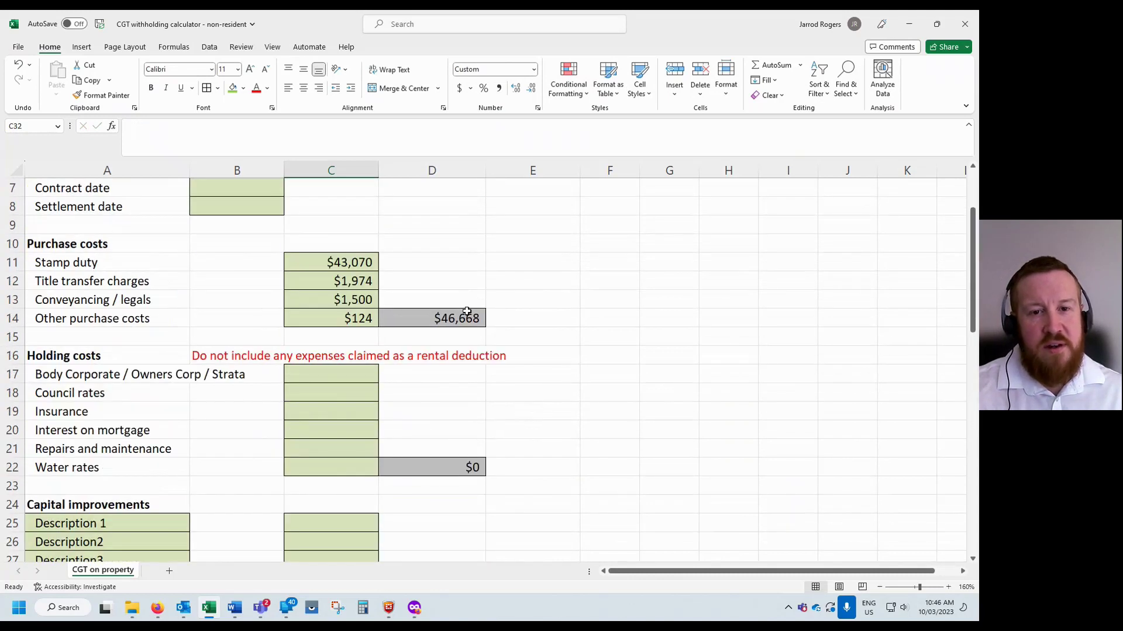
click(438, 314)
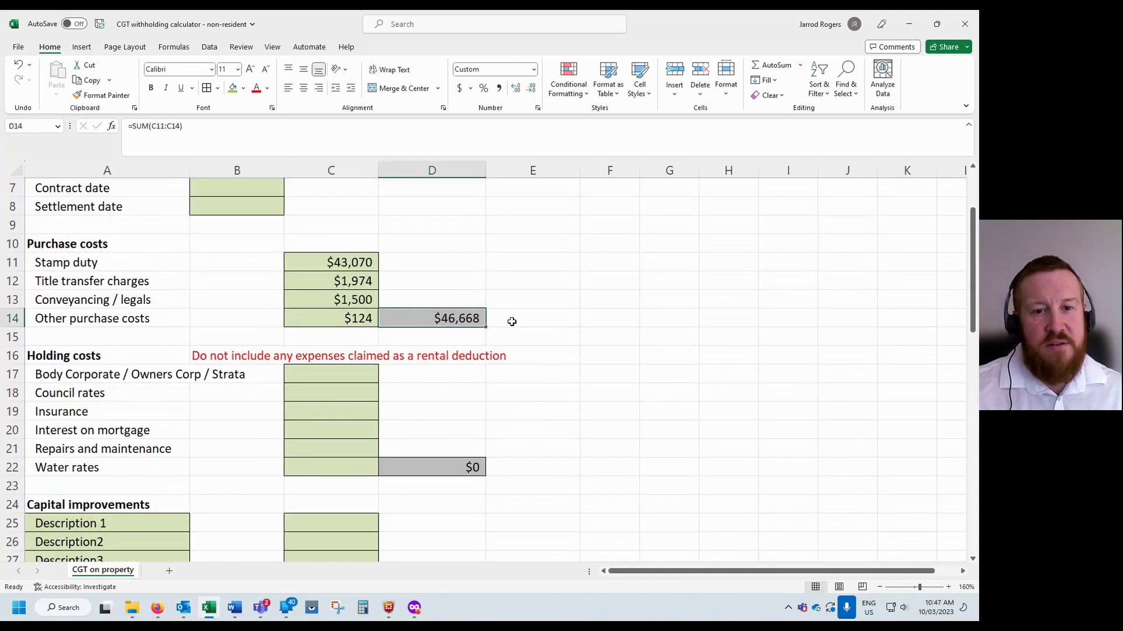
scroll(521, 319, down, 5)
click(447, 452)
scroll(536, 403, down, 3)
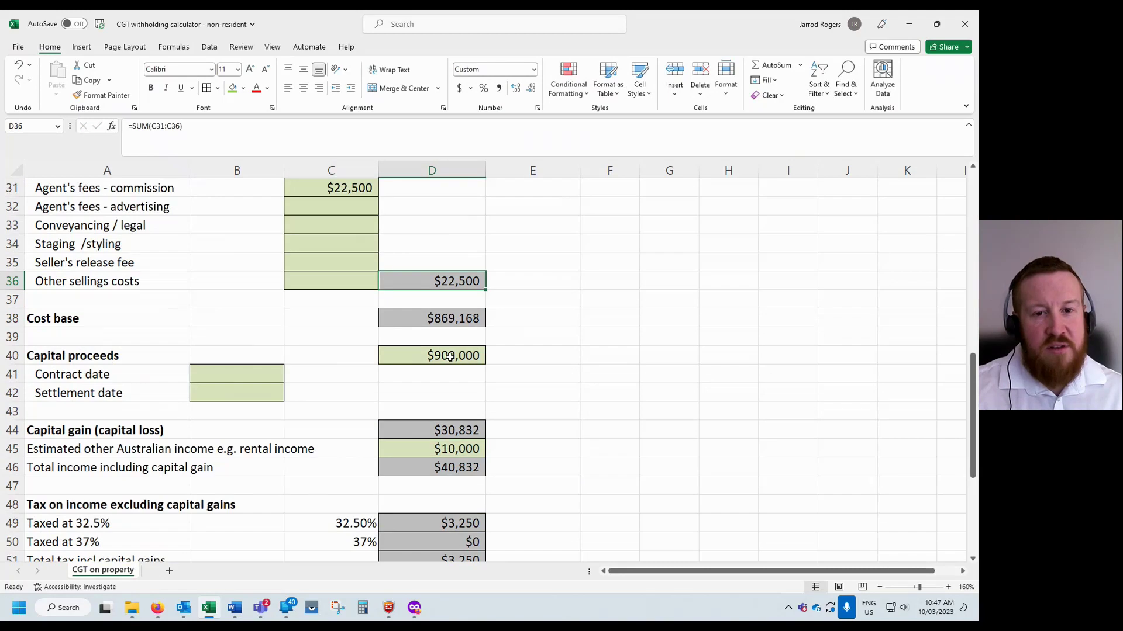
Inspect the capital gain, the total tax including capital gains and the tax as a percentage of the sale price.
click(465, 430)
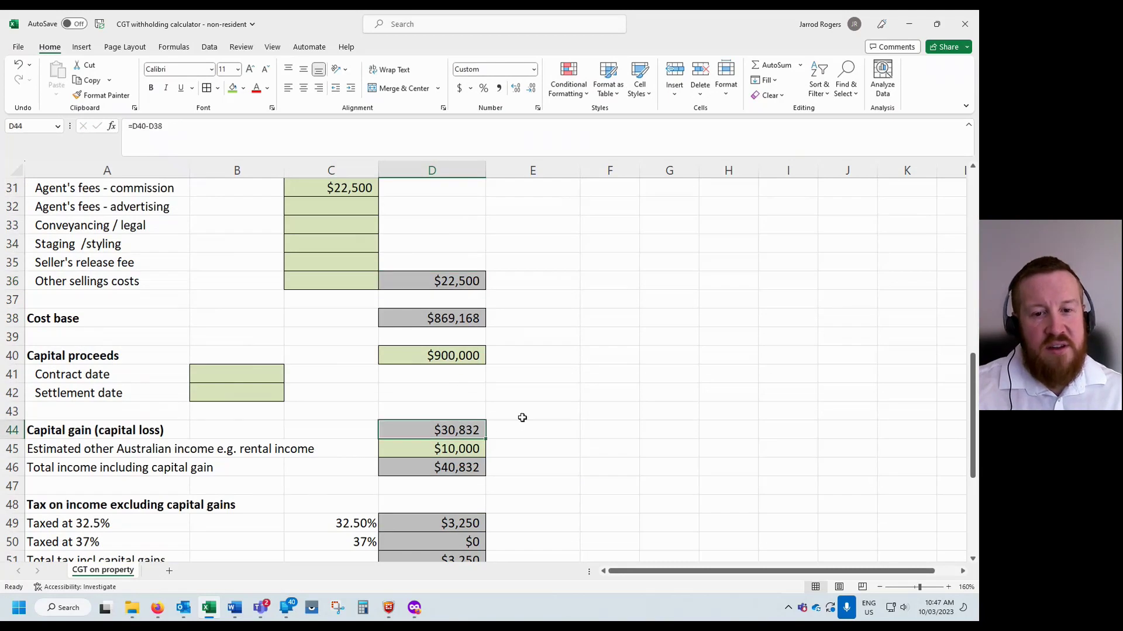
scroll(521, 420, down, 5)
click(449, 392)
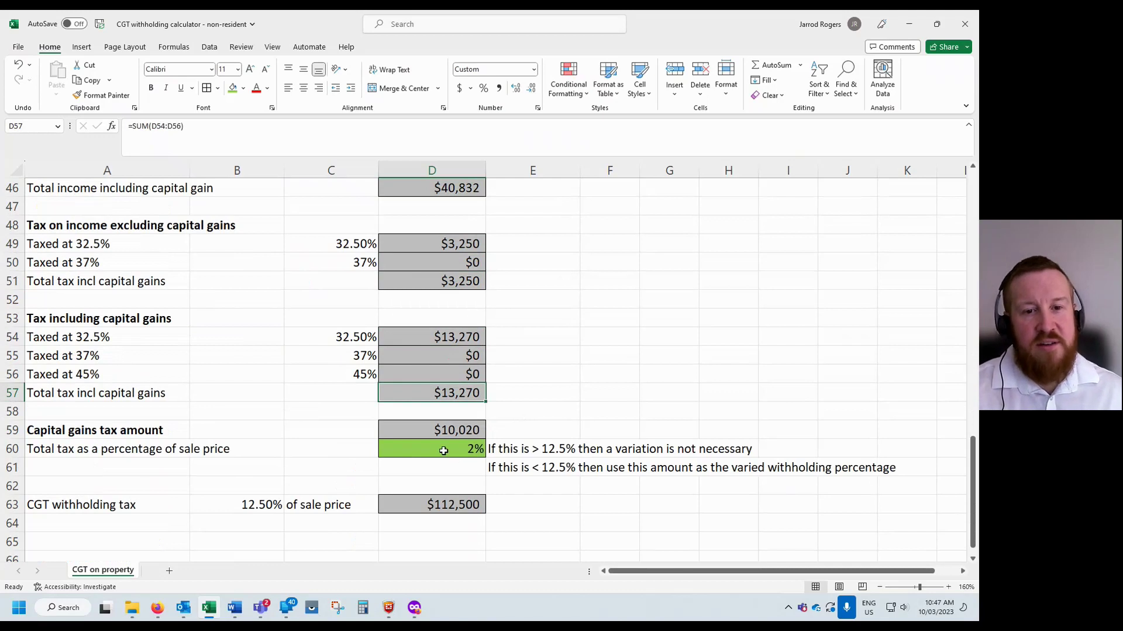
click(443, 450)
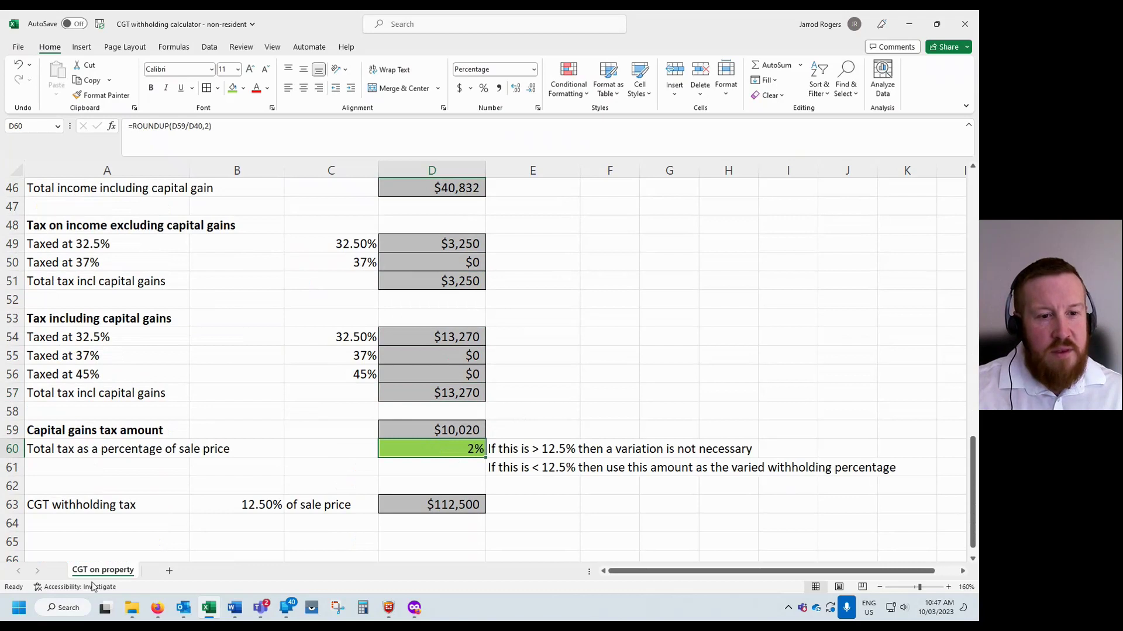
Create a copy of the CGT on property sheet at the end of the same workbook.
right_click(110, 573)
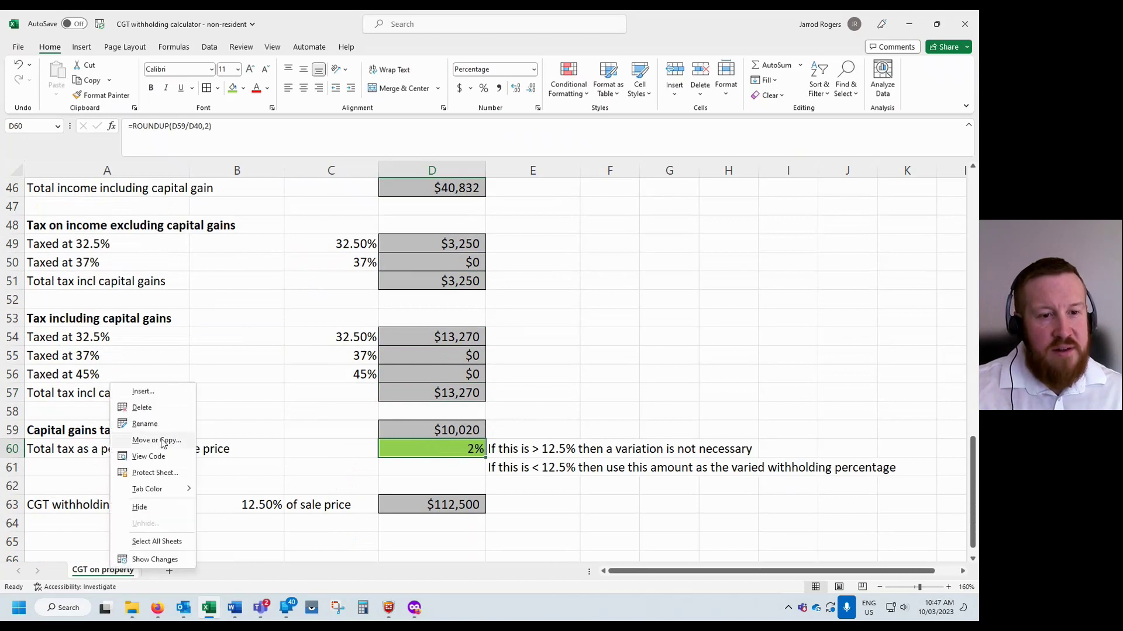
click(162, 447)
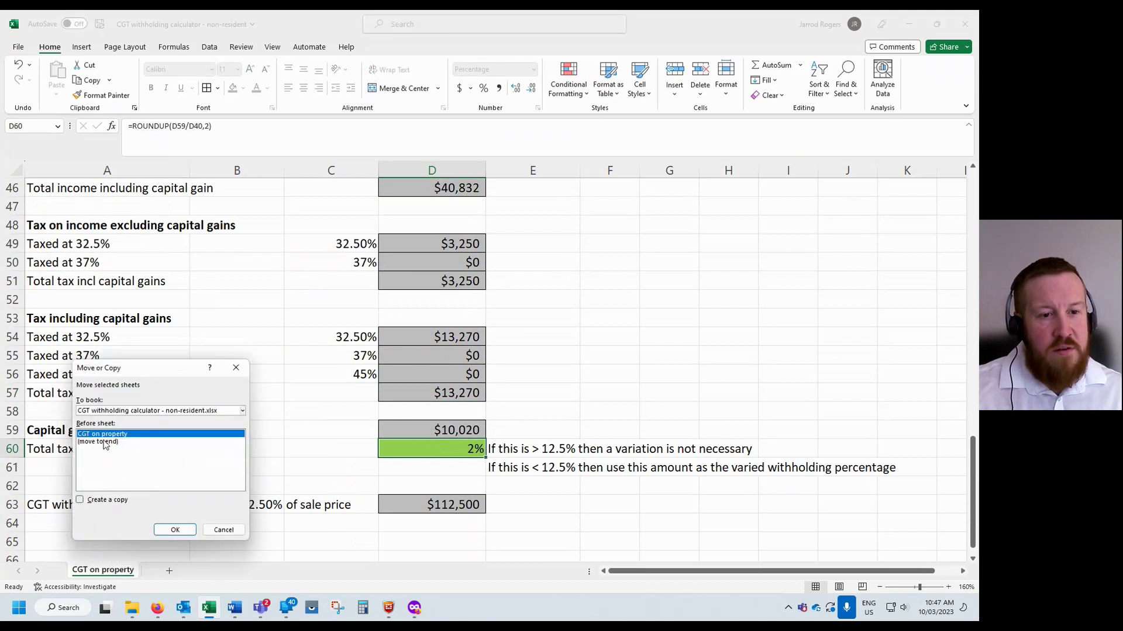
click(105, 442)
click(106, 499)
click(175, 530)
Set the capital proceeds in the copied sheet to 1400000.
scroll(341, 465, up, 3)
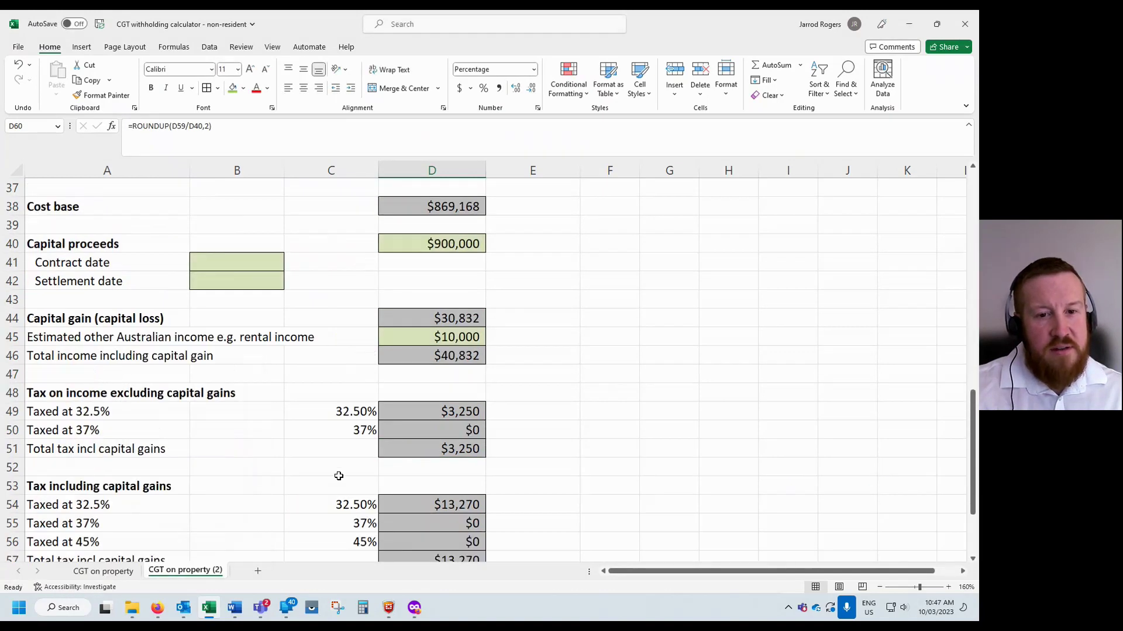
scroll(345, 475, up, 3)
click(431, 417)
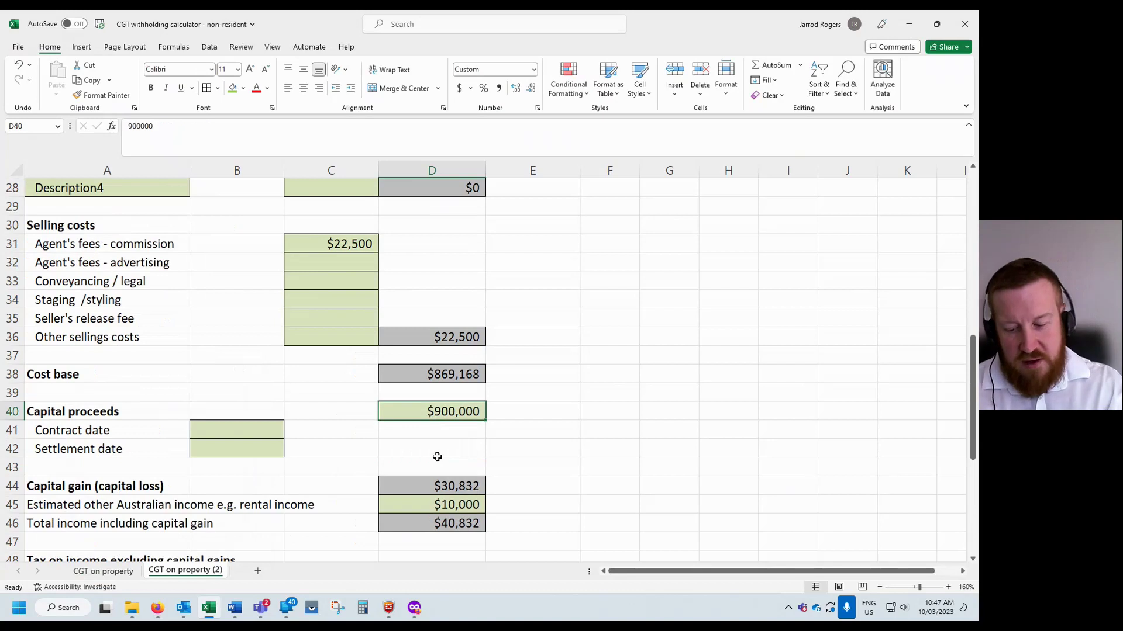
text(14)
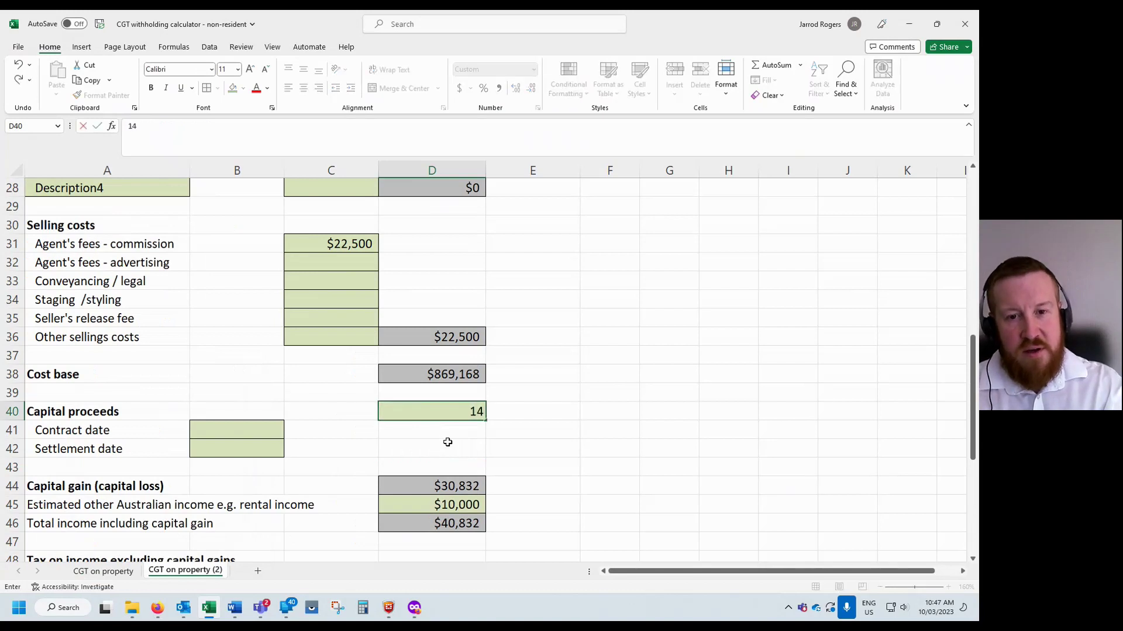
text(00000)
click(448, 443)
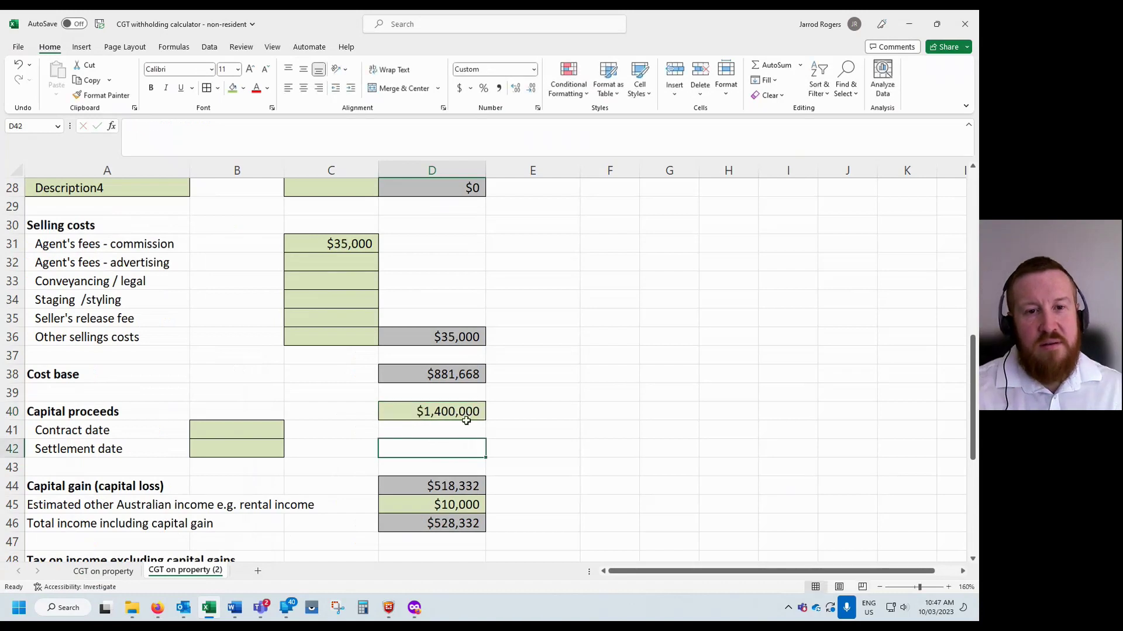
Check the agent's commission formula and the recalculated capital gain and tax figures in the copied sheet.
click(328, 250)
scroll(393, 274, up, 3)
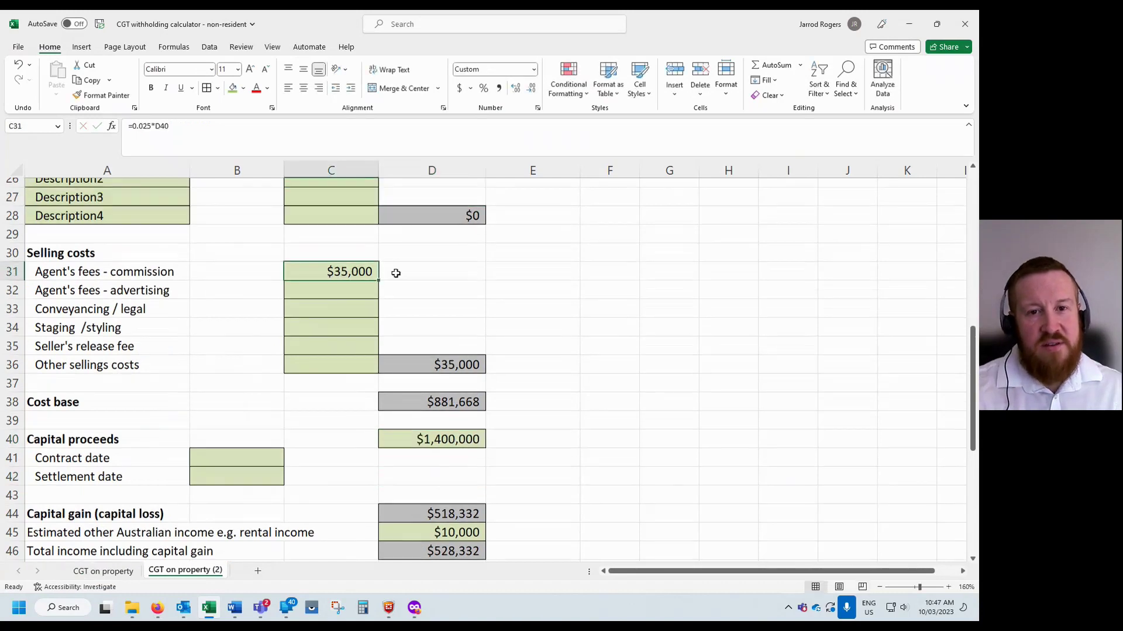
scroll(456, 289, down, 3)
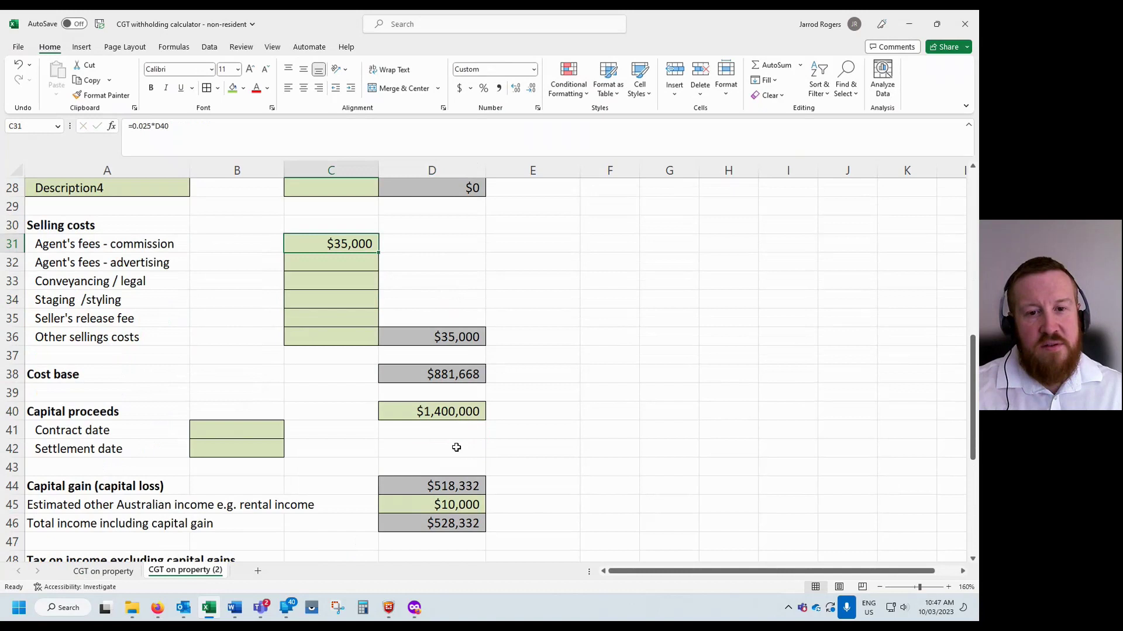
click(446, 483)
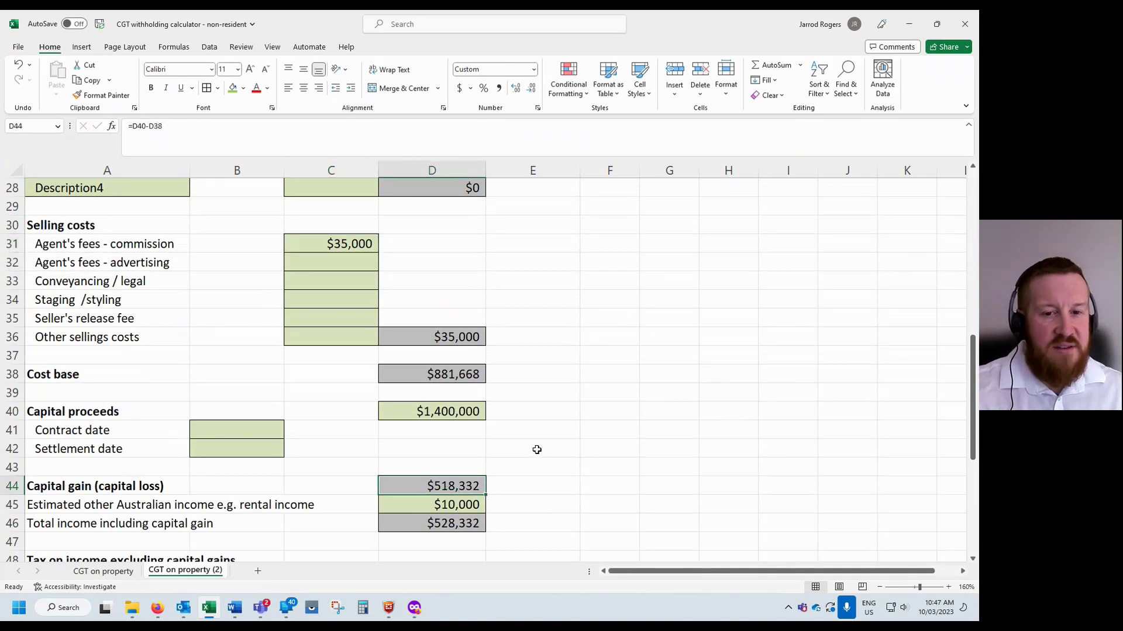
scroll(536, 449, down, 4)
scroll(537, 449, down, 2)
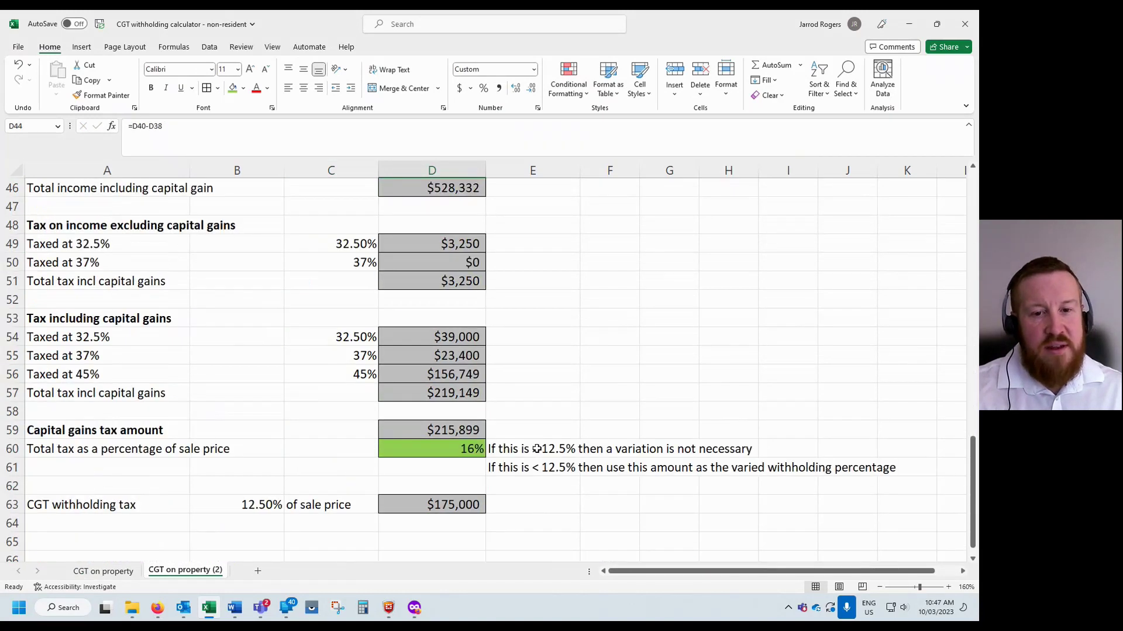
Compare the tax as a percentage of sale price in the copied and original sheets against the 12.5% variation notes.
click(448, 429)
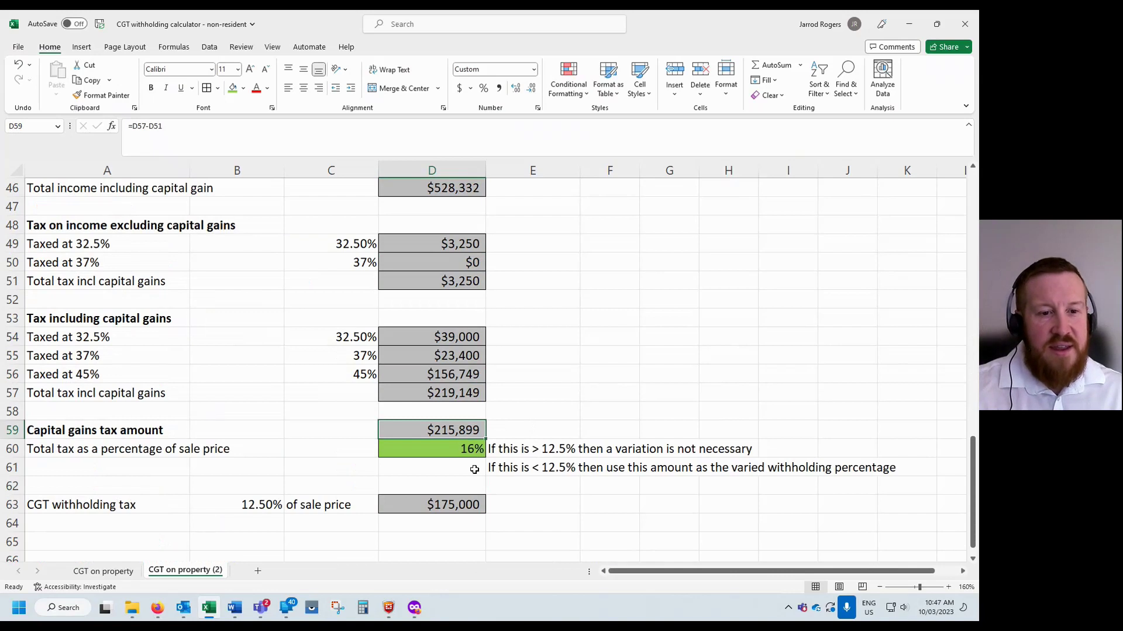
click(461, 452)
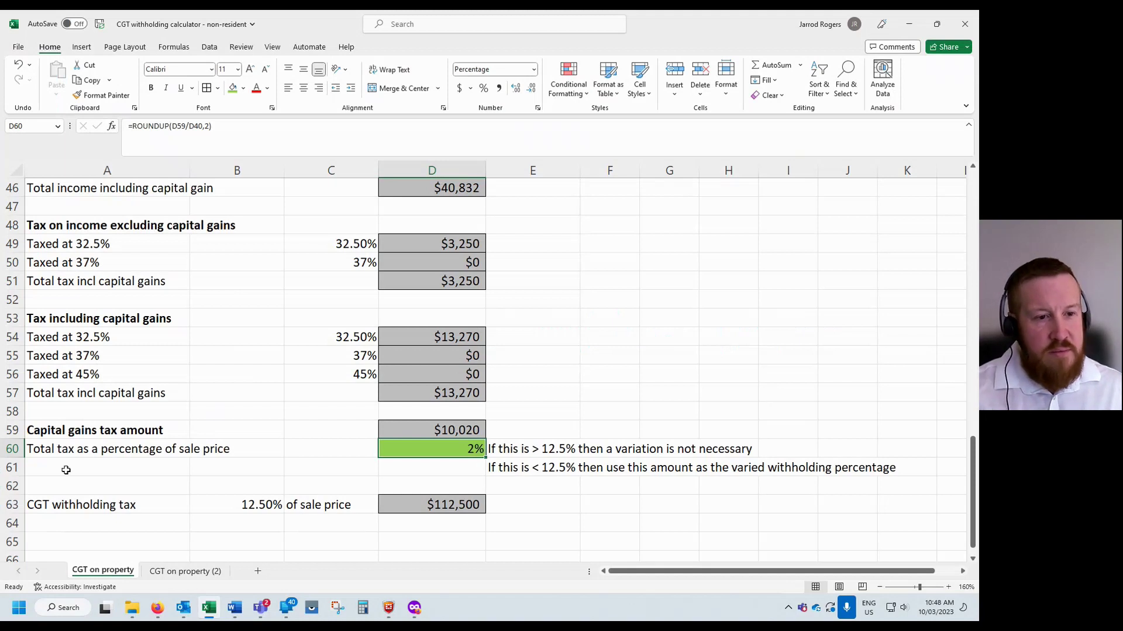
drag(12, 448, 12, 474)
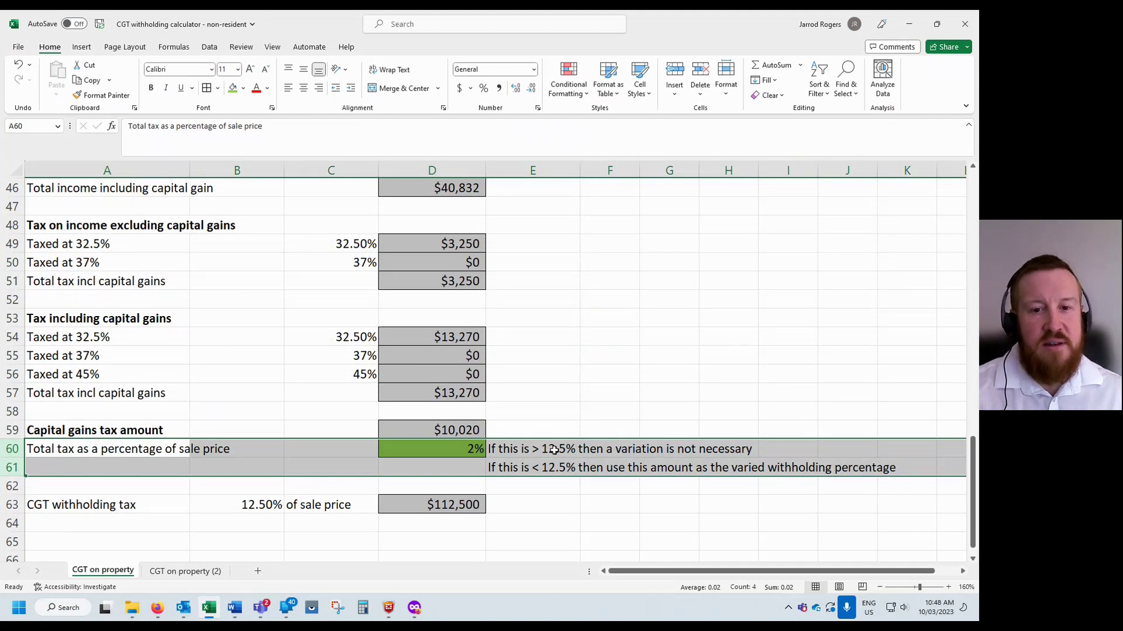
click(526, 449)
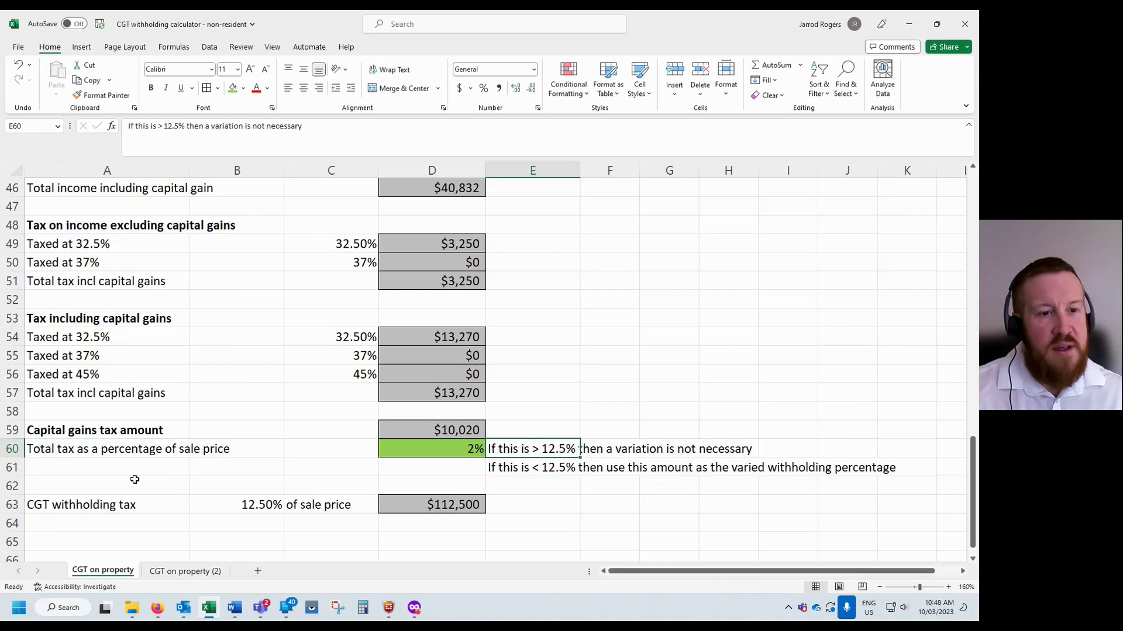
Return to the copied sheet and check its capital gains tax amount and percentage against the > 12.5% note.
click(180, 570)
scroll(409, 439, up, 4)
scroll(437, 341, down, 6)
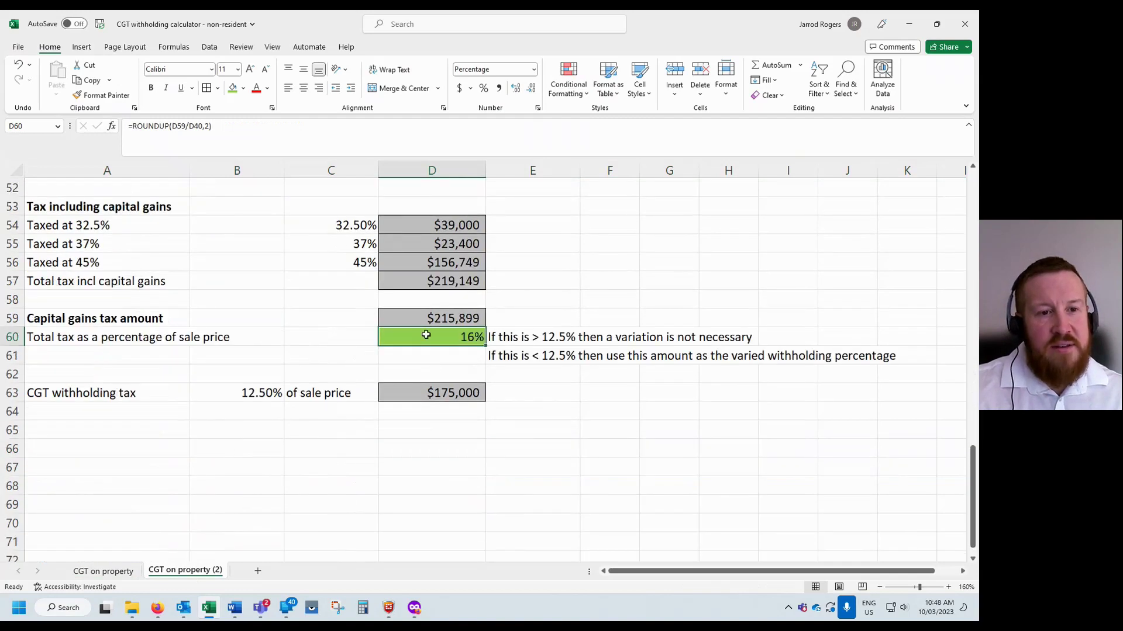
click(456, 320)
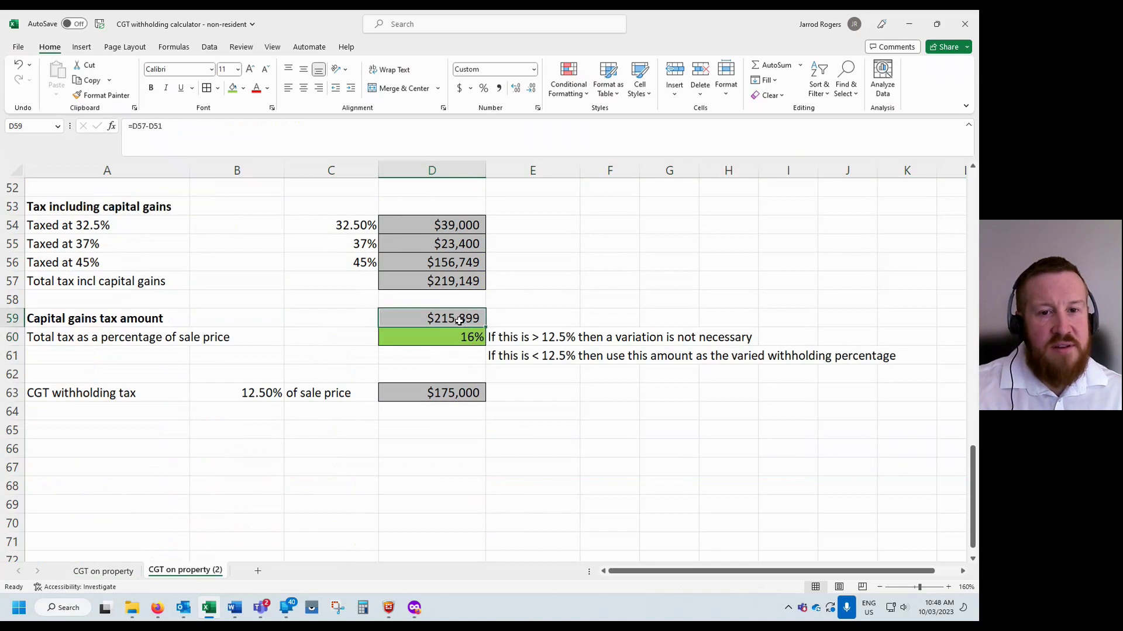
scroll(474, 320, up, 2)
click(501, 451)
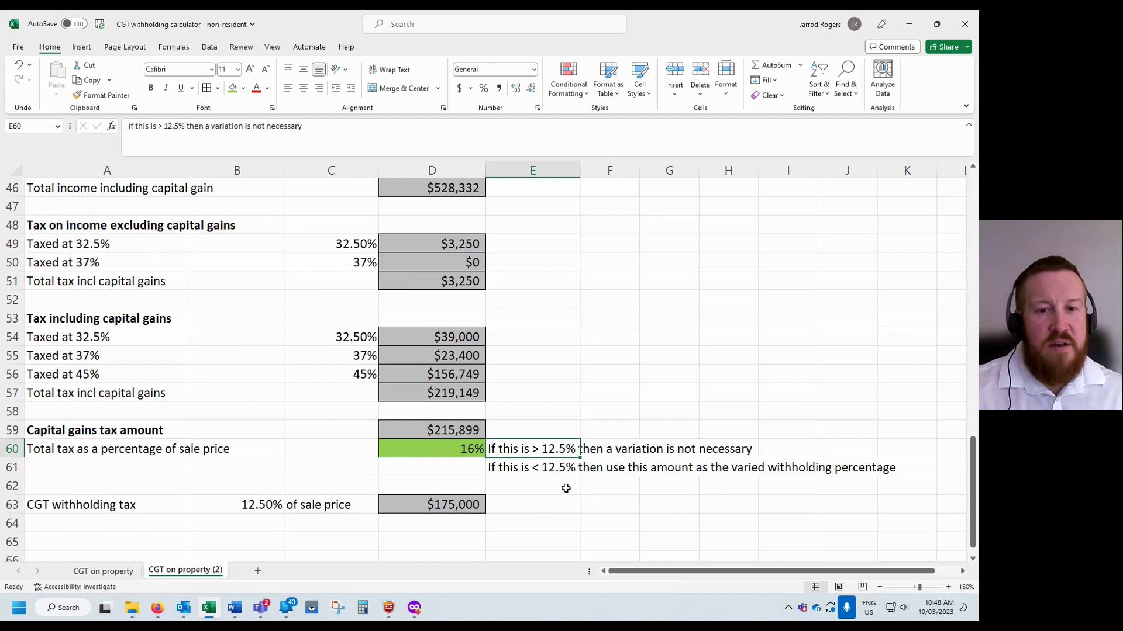
Compare the CGT withholding tax at 12.5% of the sale price with the capital gains tax amount in the copied sheet.
scroll(556, 489, down, 1)
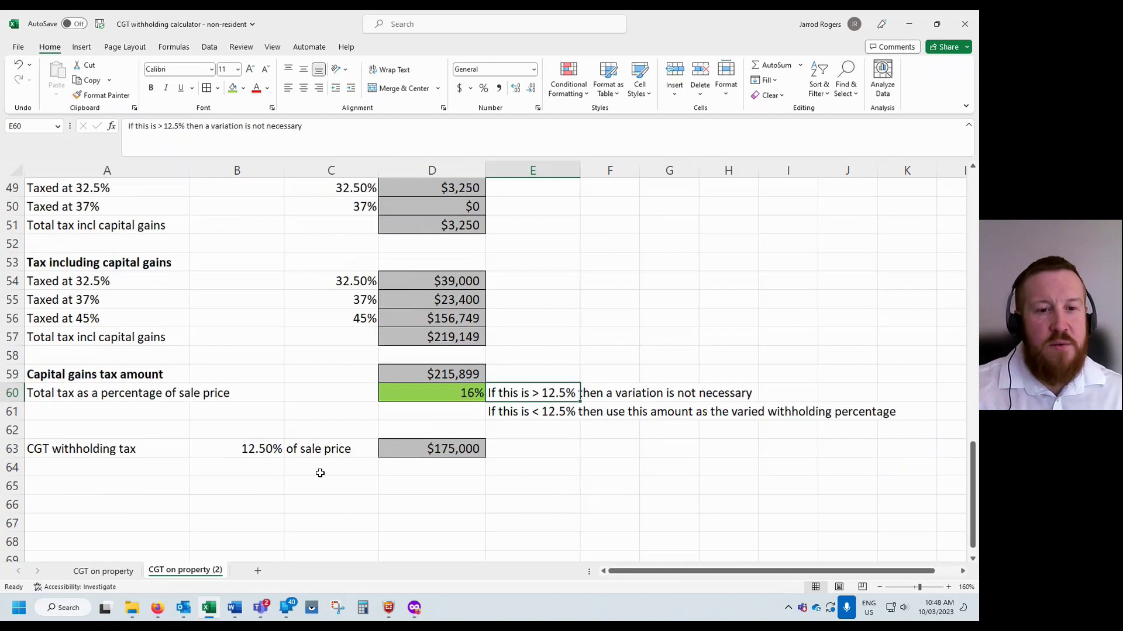
click(261, 449)
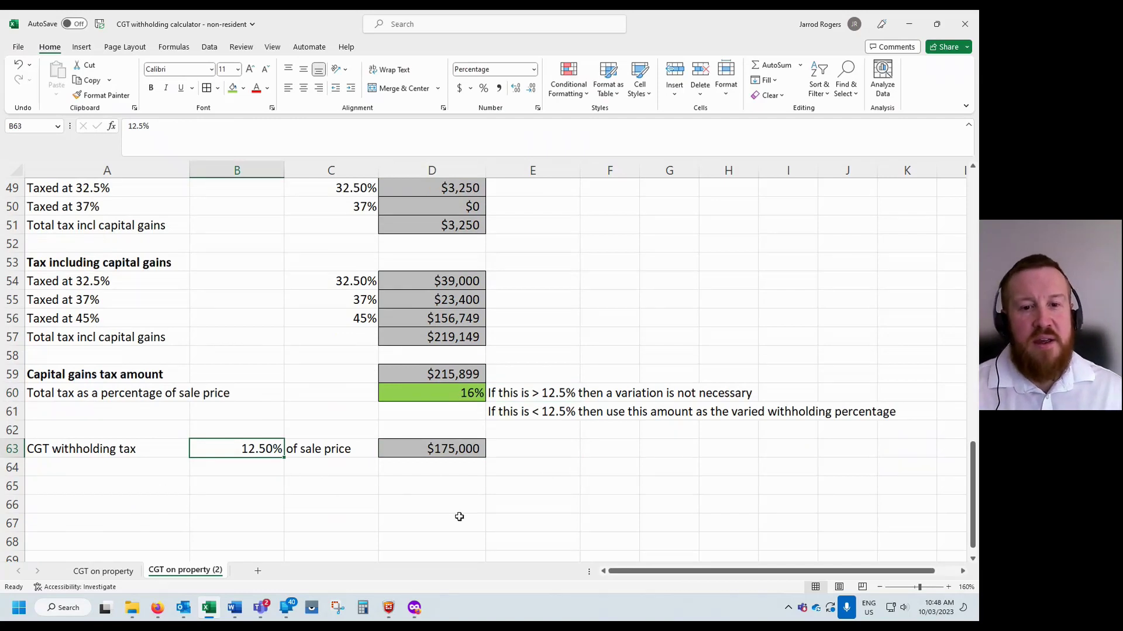
click(439, 449)
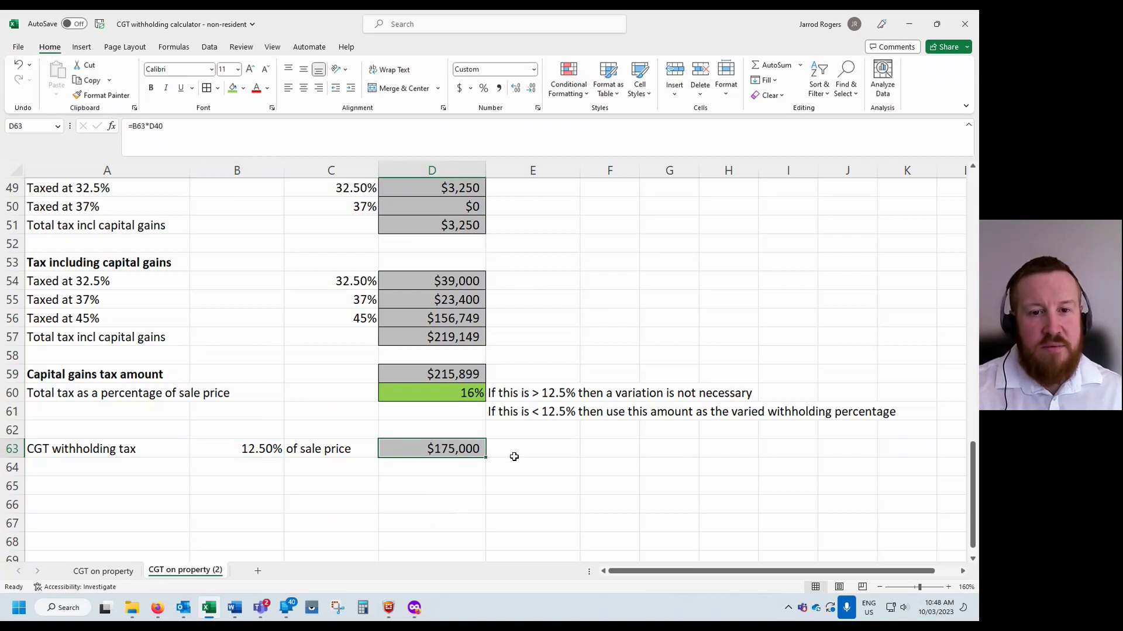
click(442, 375)
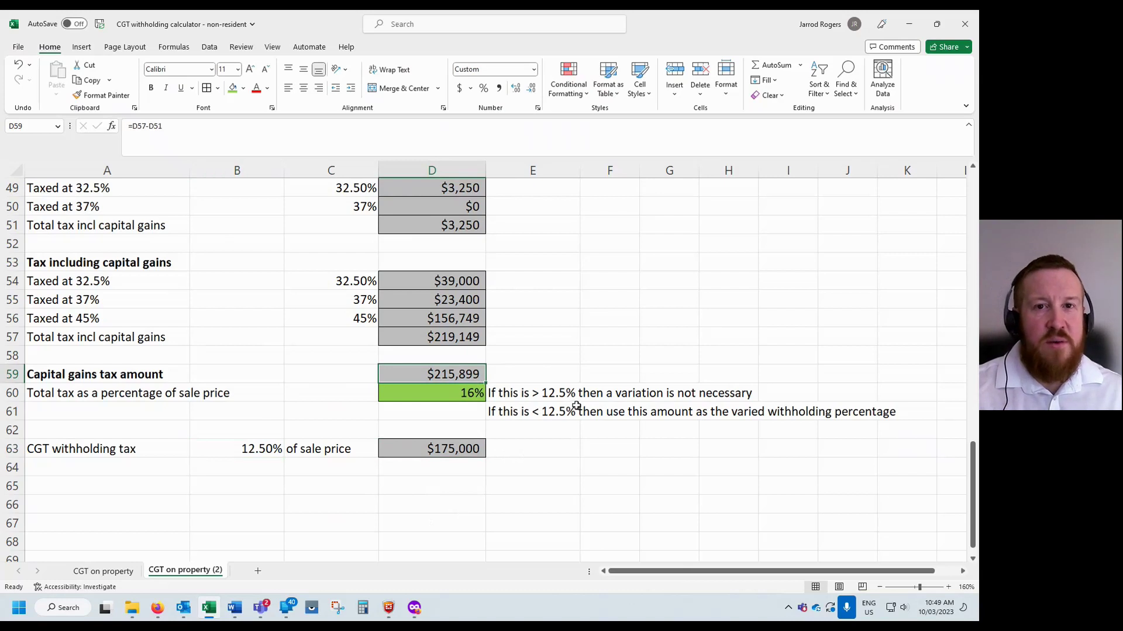
Go back to the original CGT on property sheet and review its capital proceeds, capital gain and withholding tax figures.
click(103, 571)
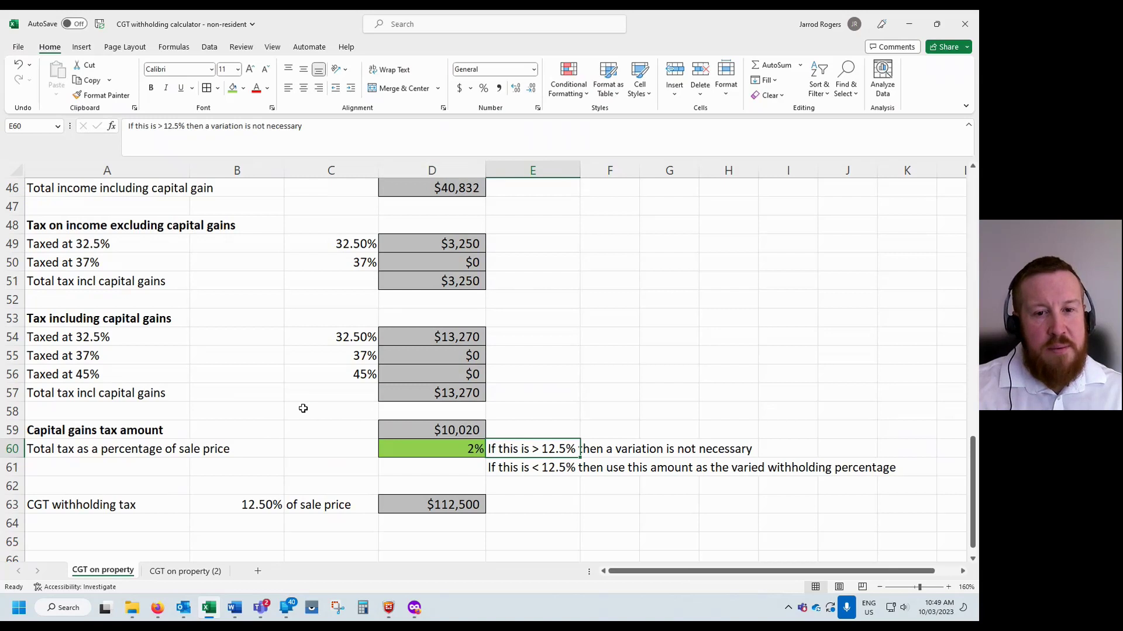
scroll(306, 409, up, 3)
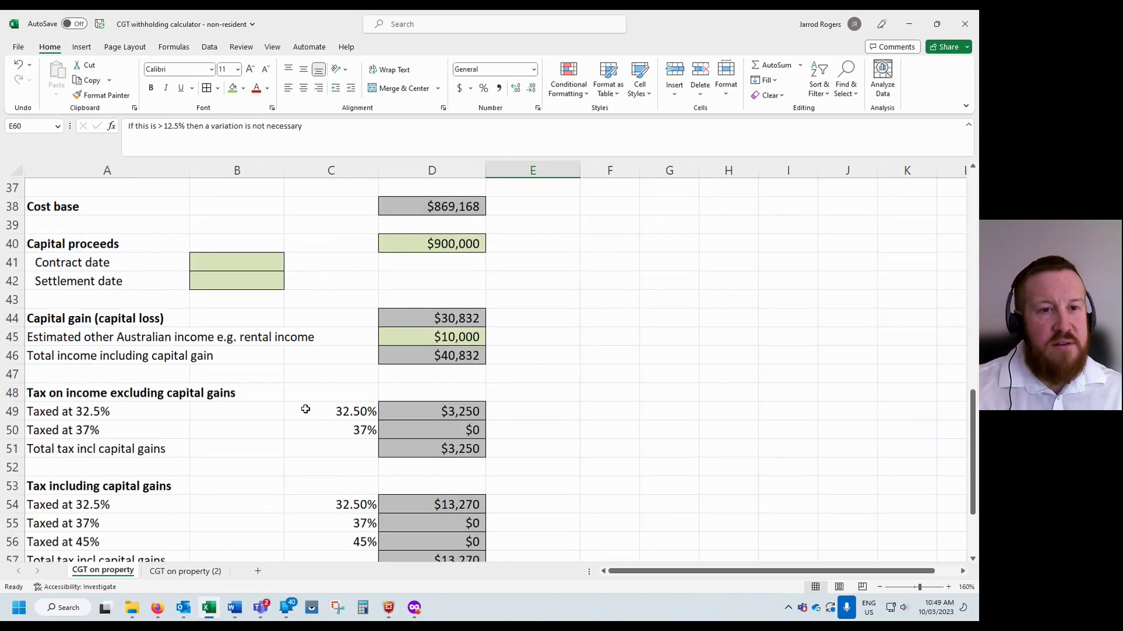
scroll(321, 406, up, 1)
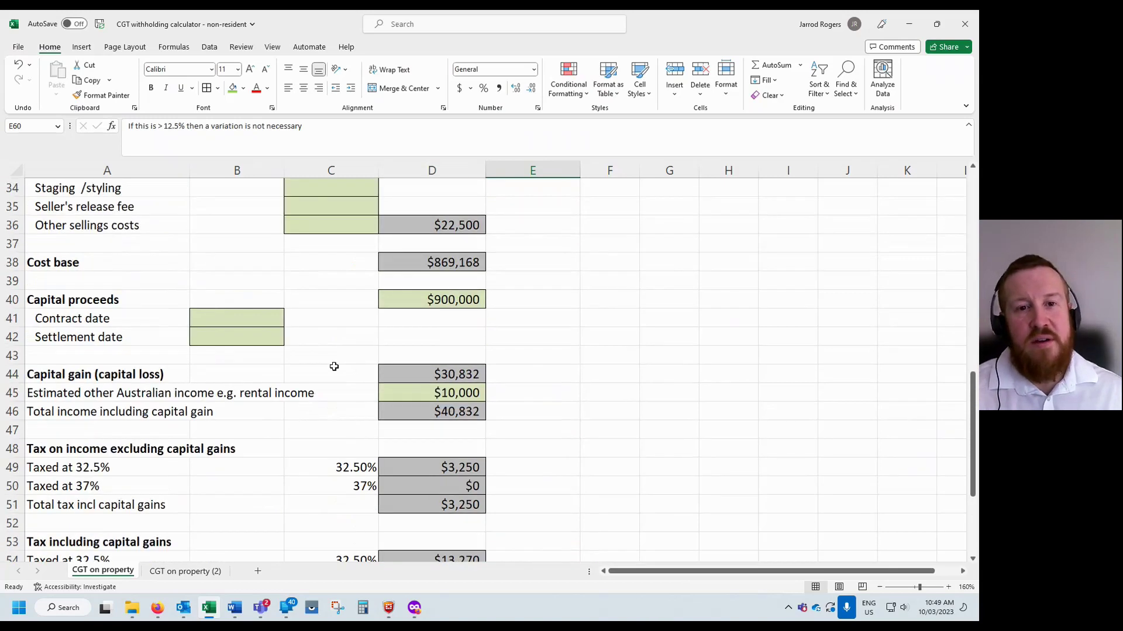
scroll(334, 366, down, 6)
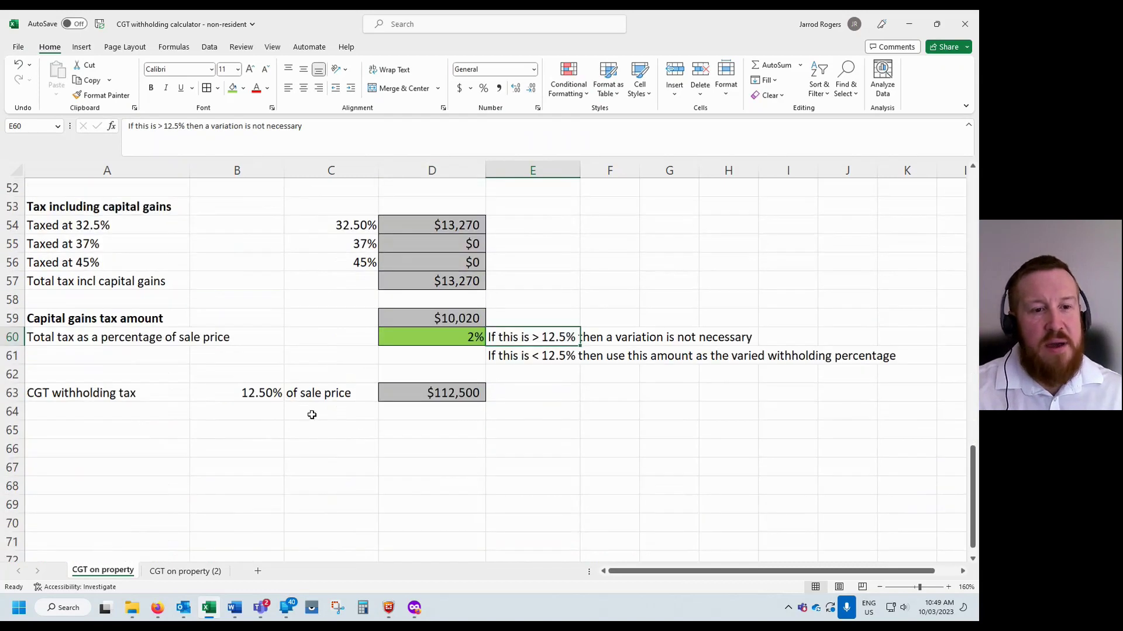
Review the CGT withholding tax and the total tax including capital gains on the CGT on property sheet.
click(114, 429)
click(432, 393)
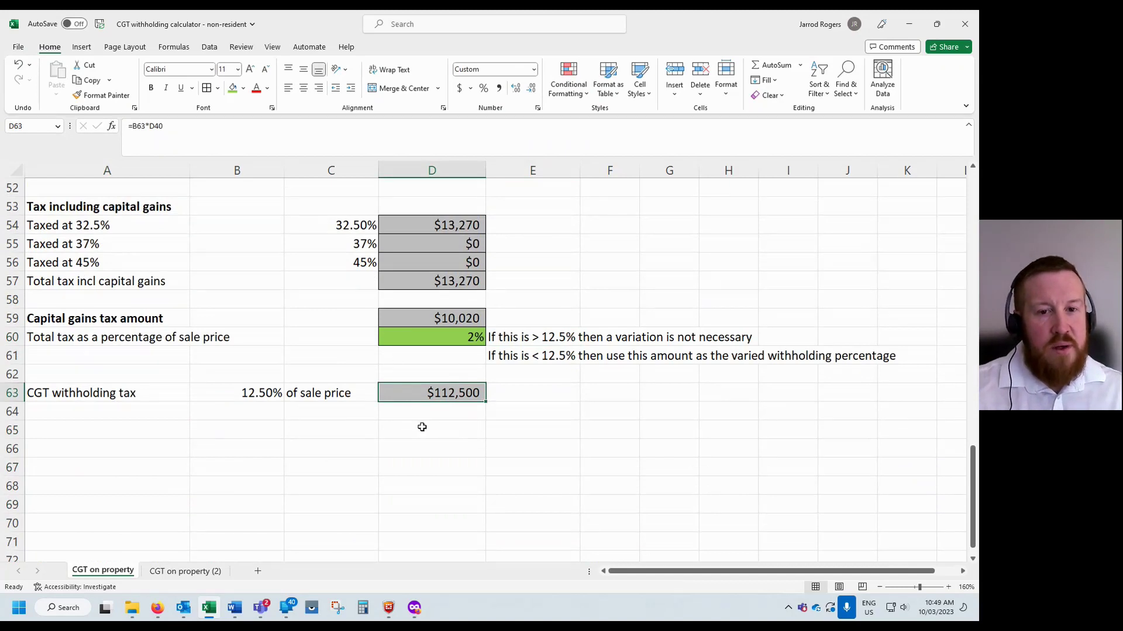
click(458, 280)
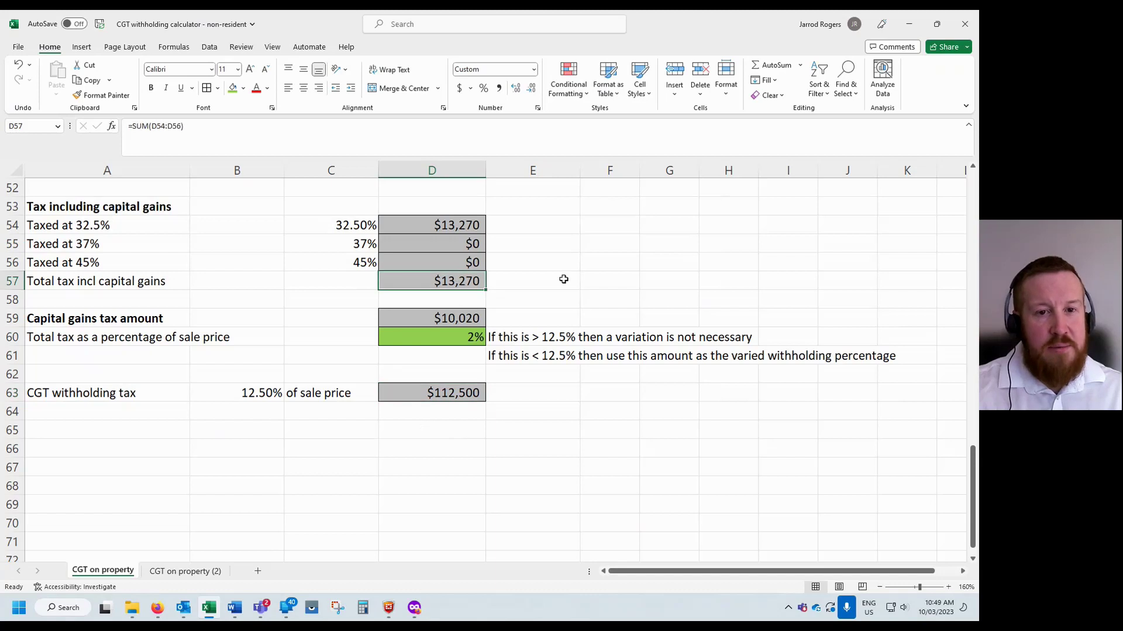
drag(570, 279, 373, 280)
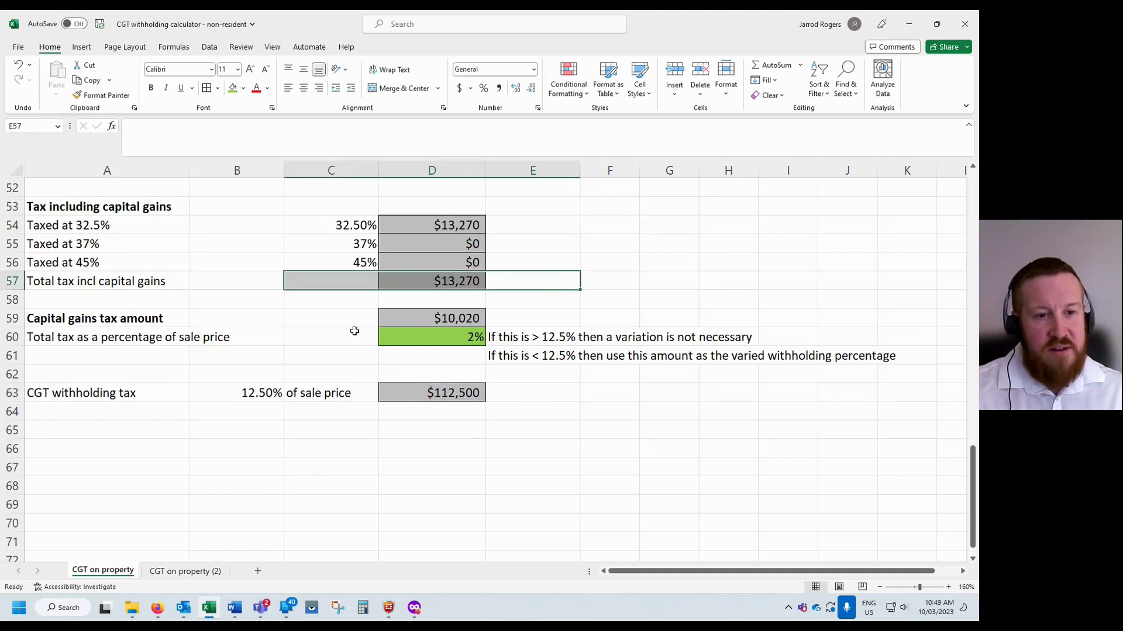
Add a "Tax refund on 2023 tax return" label in A65, calculate =D63-D57 in D65, and fill the result cell yellow.
click(135, 428)
text(Tax)
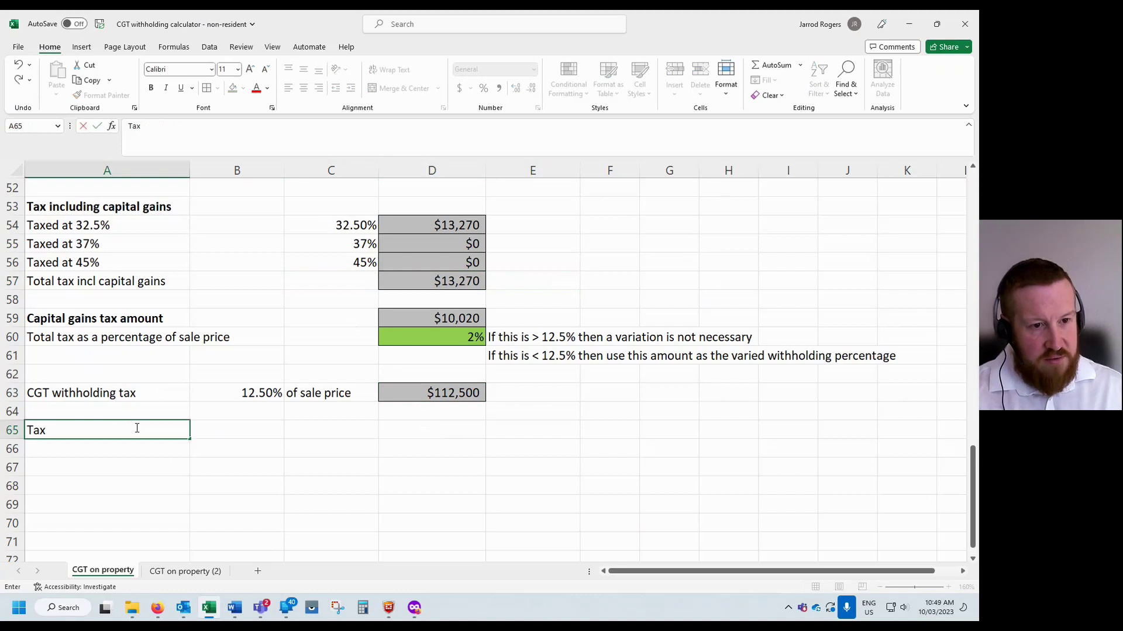
text( refund on 20)
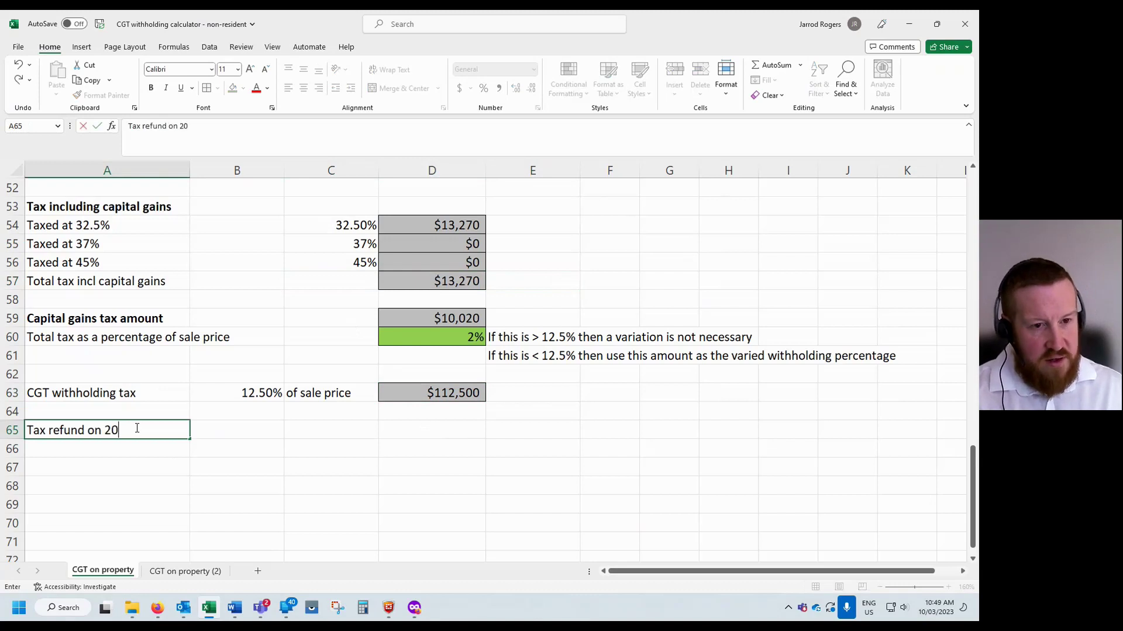
text(23 tax return)
key(Tab)
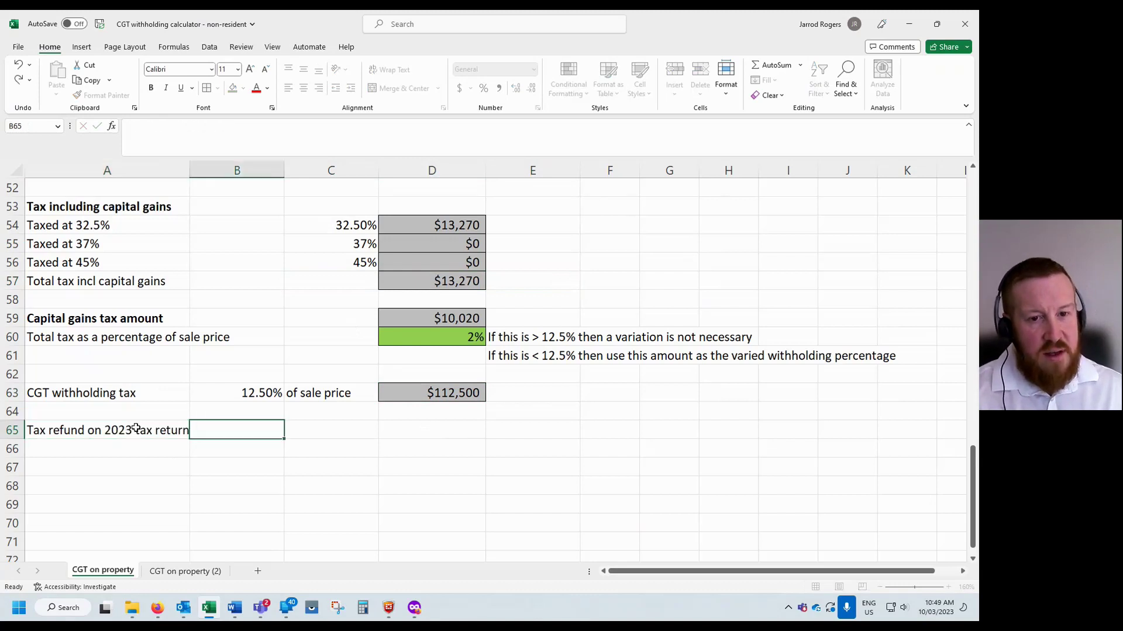
key(Tab)
key(Tab)
text(=D63-D57)
key(ctrl+Return)
click(243, 88)
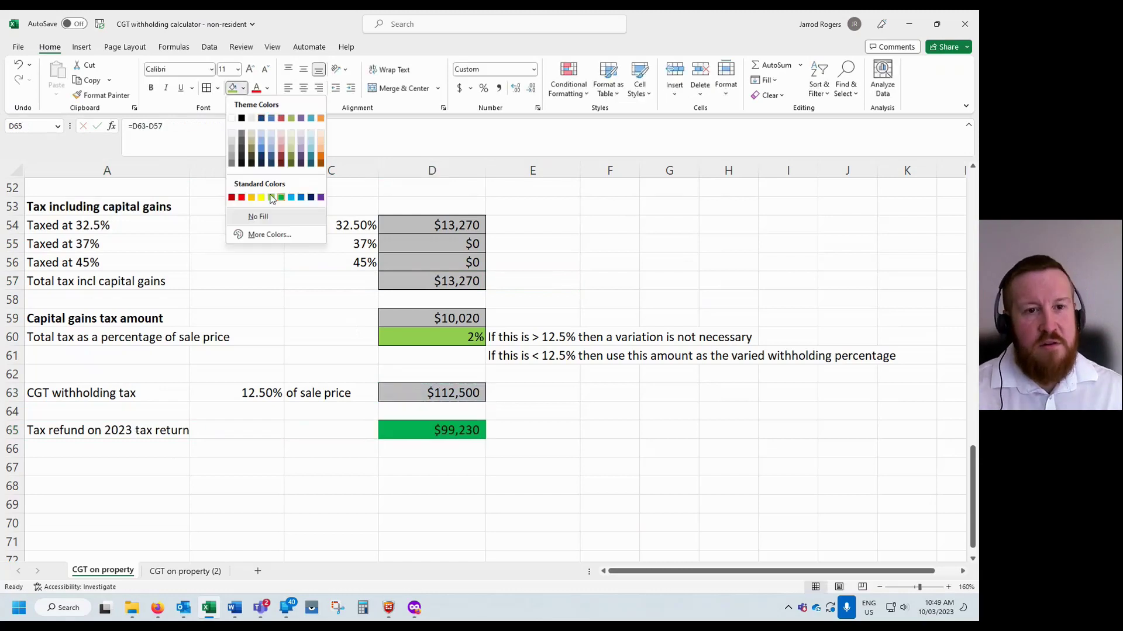
click(263, 199)
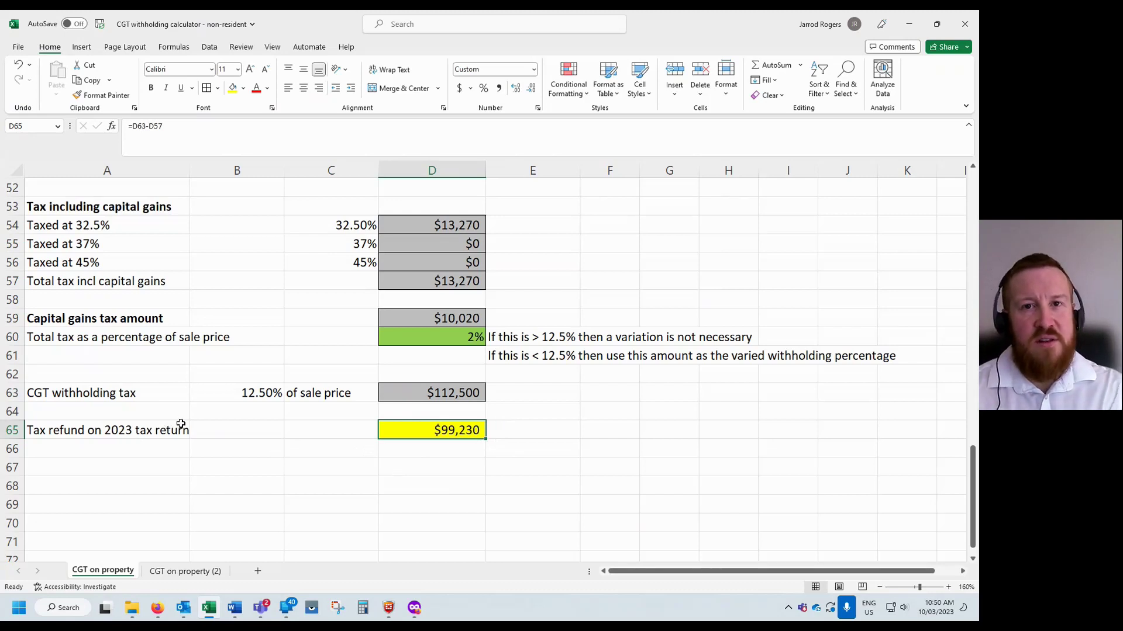
Undo the tax refund row added beneath the CGT withholding tax.
drag(102, 416, 435, 439)
key(ctrl+z)
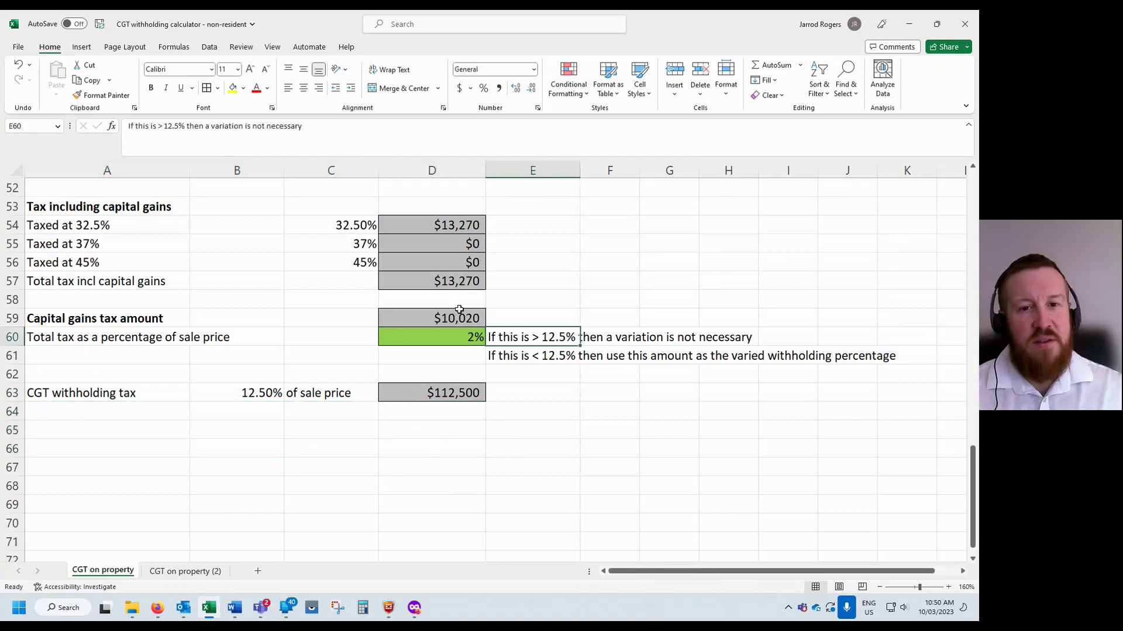
Compare the capital gains tax amount with the > 12.5% and < 12.5% variation notes beside the tax percentage.
click(452, 315)
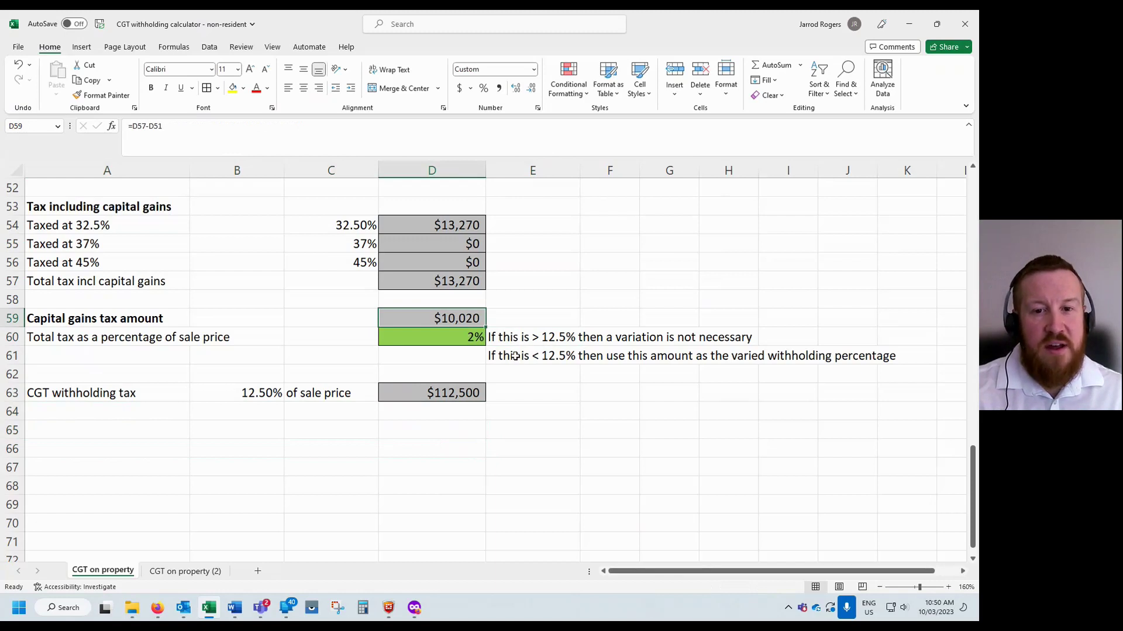
click(513, 359)
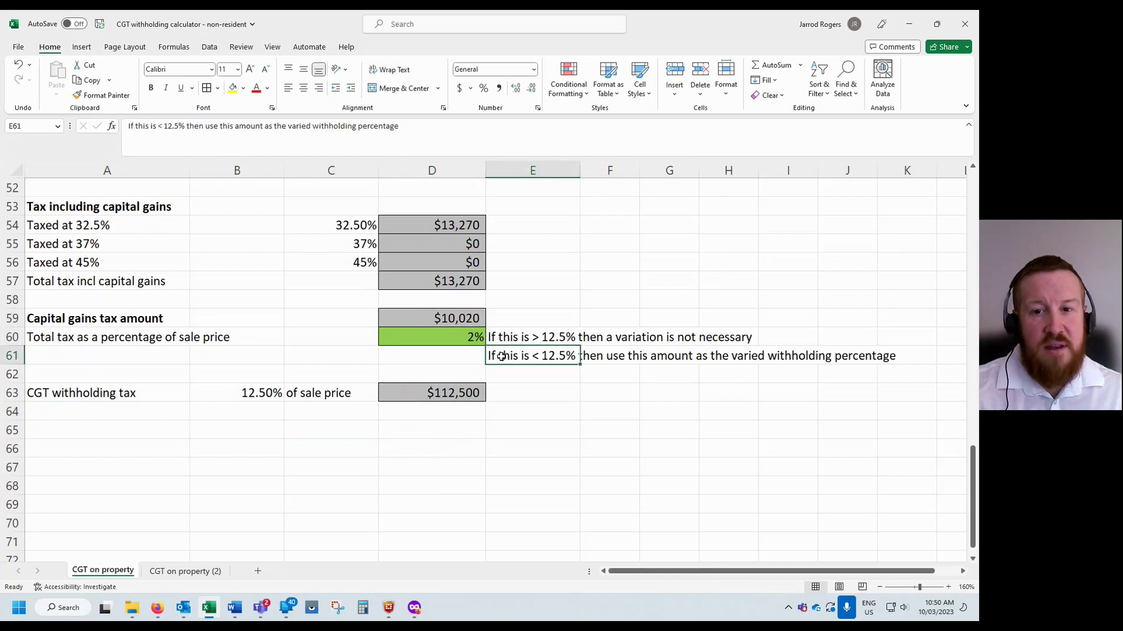
drag(911, 356, 433, 374)
click(516, 344)
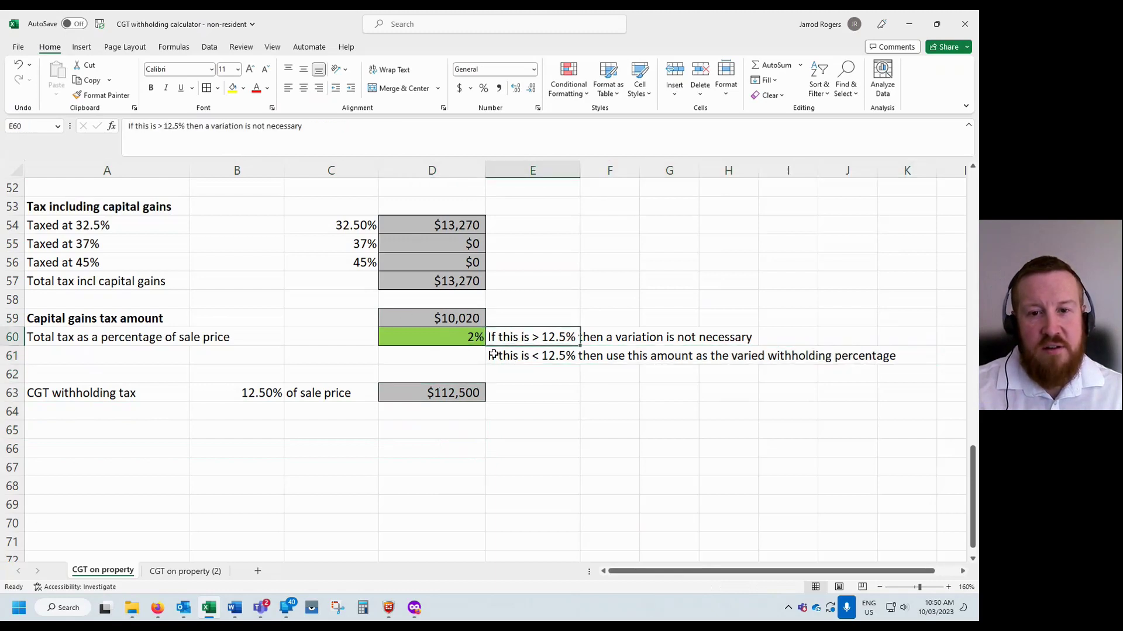
click(509, 355)
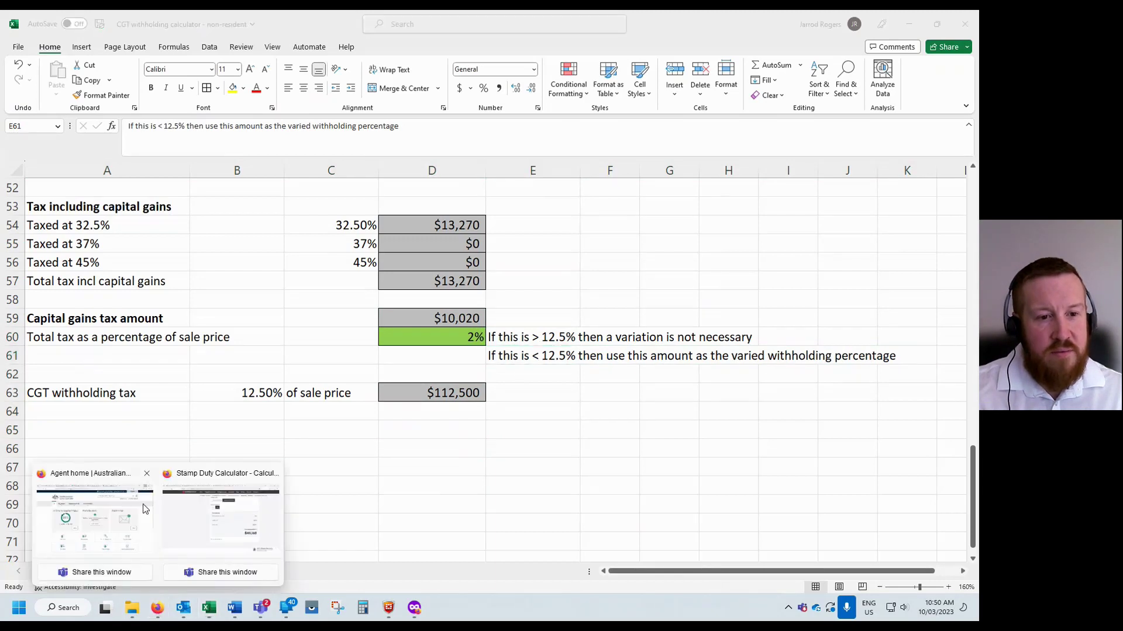
Switch to Firefox and read the Variations section of the ATO capital gains withholding page through to How to apply.
click(177, 489)
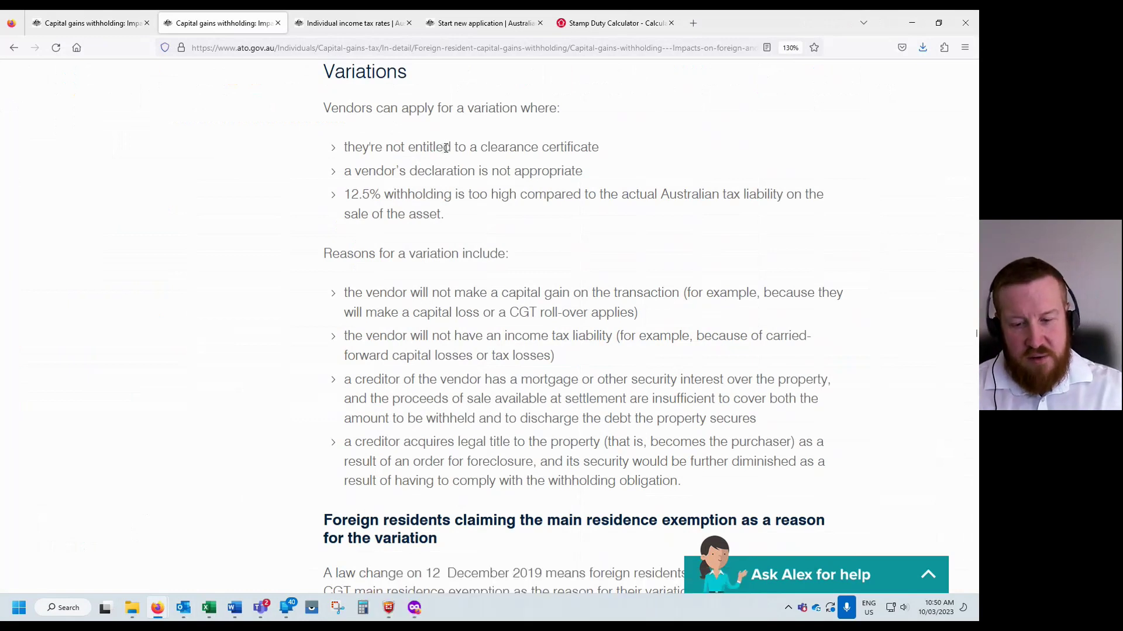
key(alt+Left)
scroll(459, 287, down, 2)
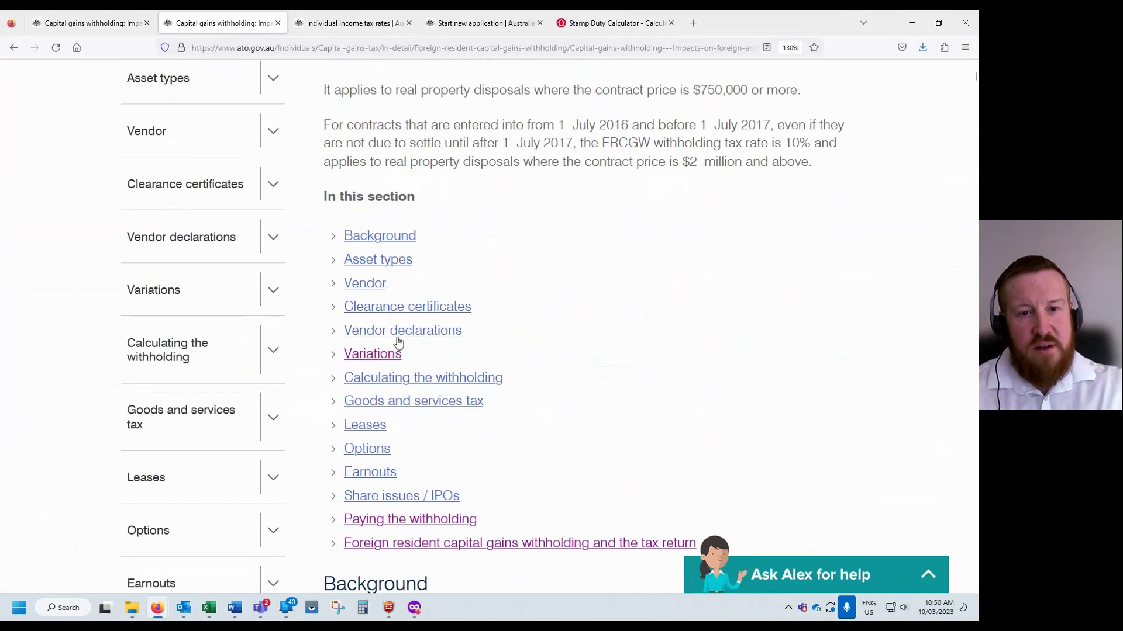
click(389, 355)
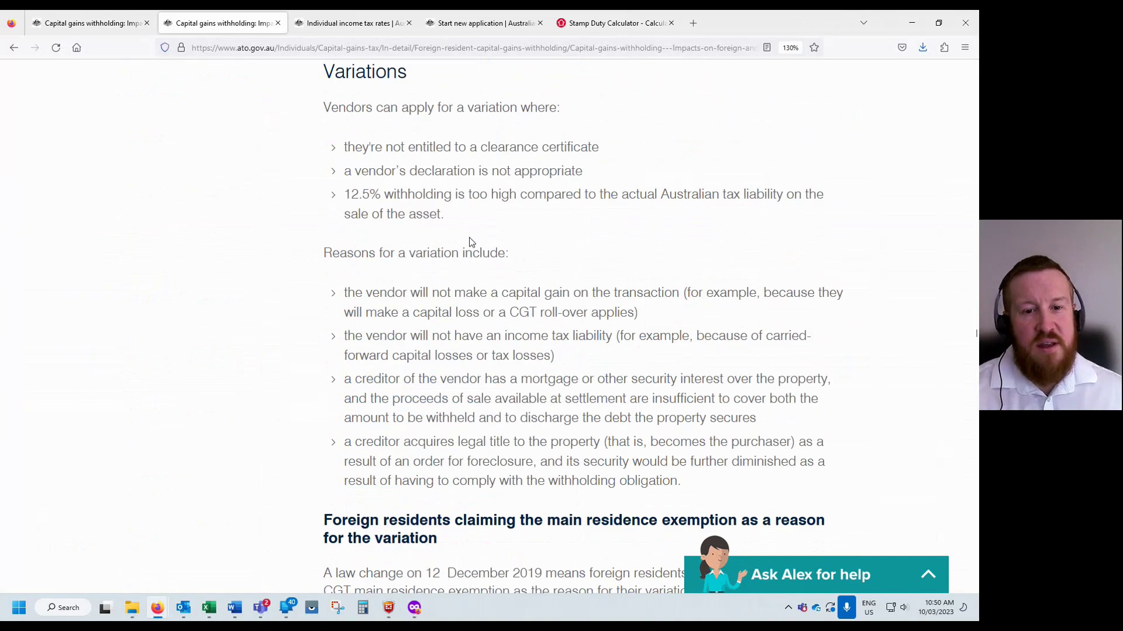
scroll(468, 238, down, 7)
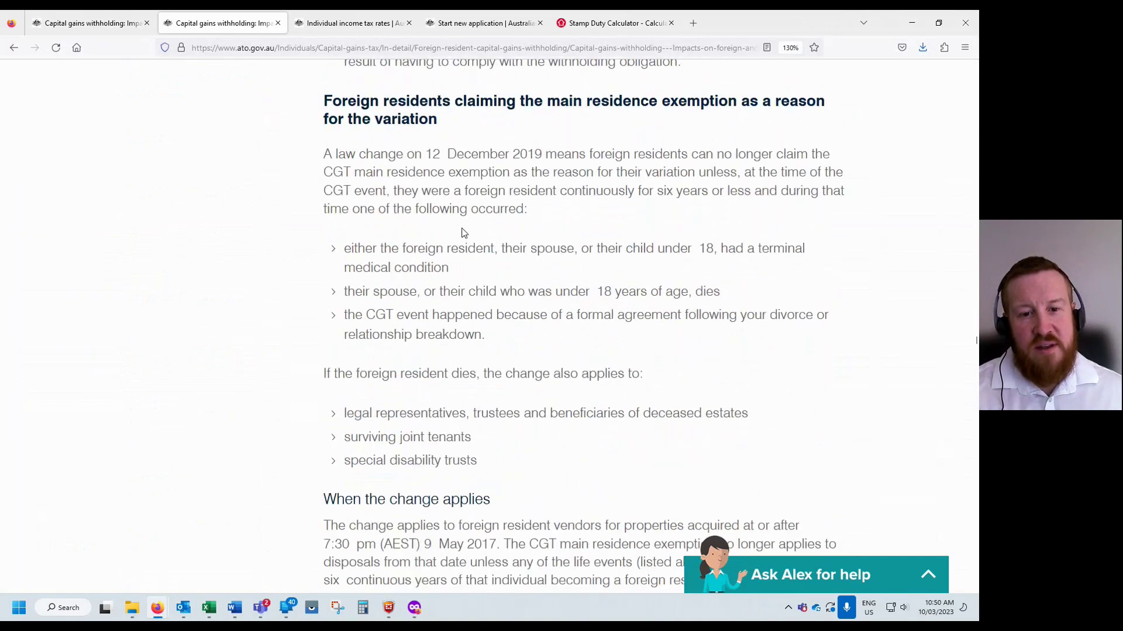
scroll(476, 226, down, 12)
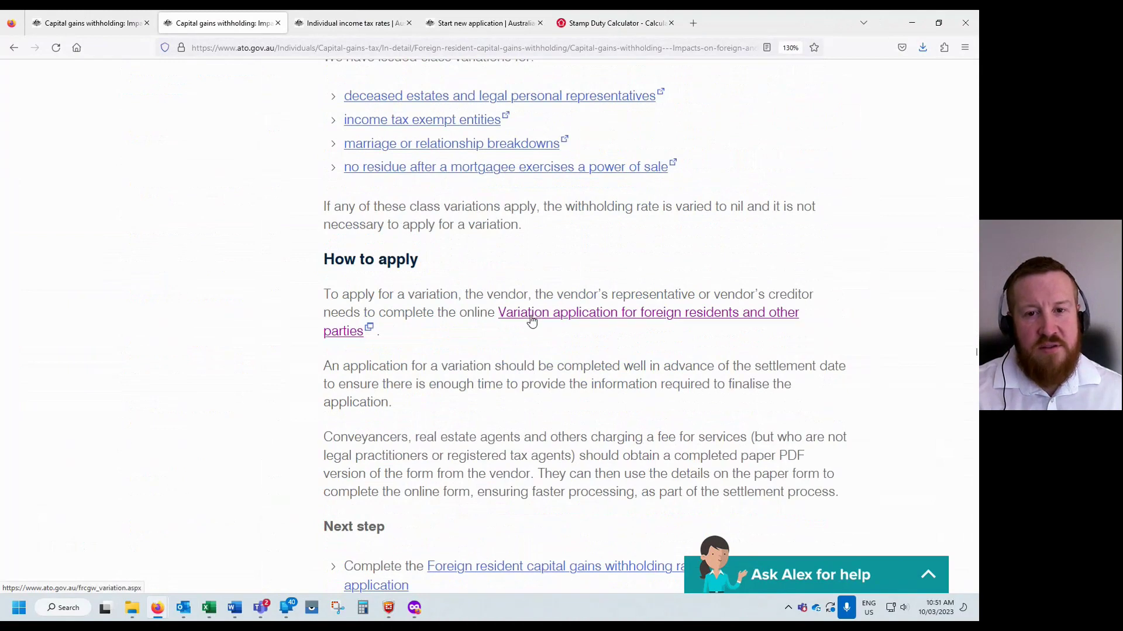
Open the online variation application for foreign residents and proceed from the start page as a vendor of the asset.
click(461, 31)
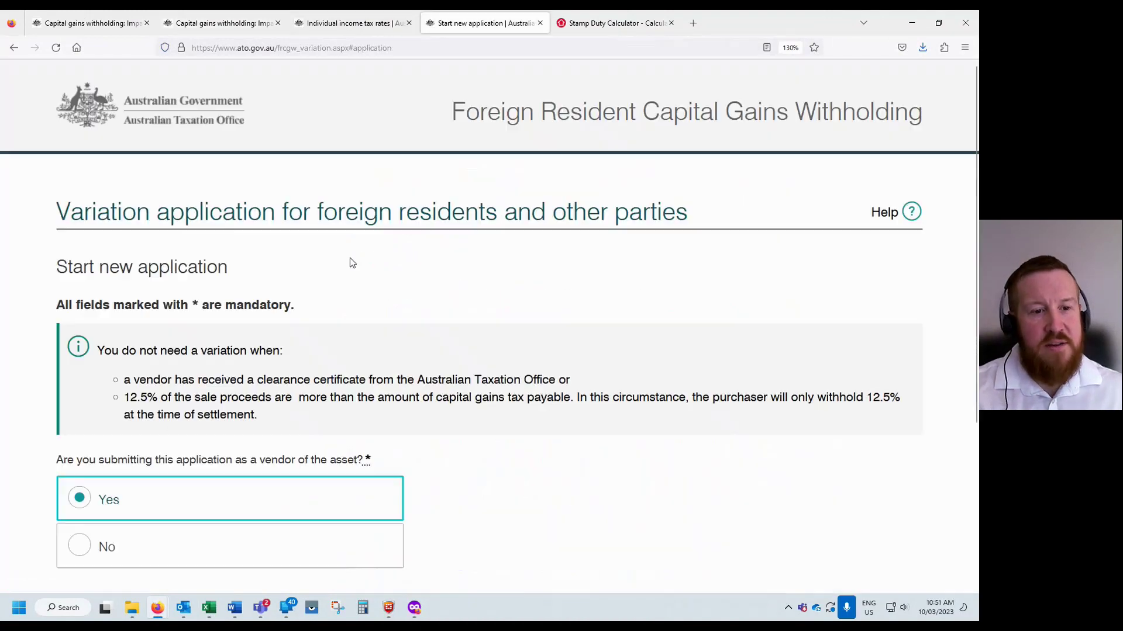
scroll(797, 437, down, 4)
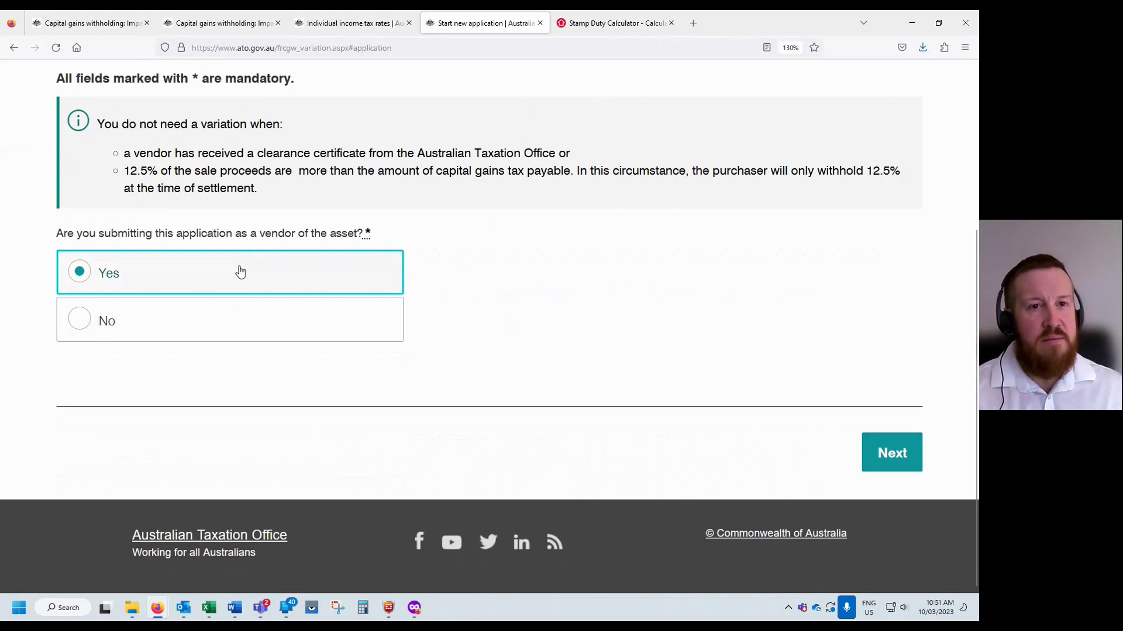
click(883, 456)
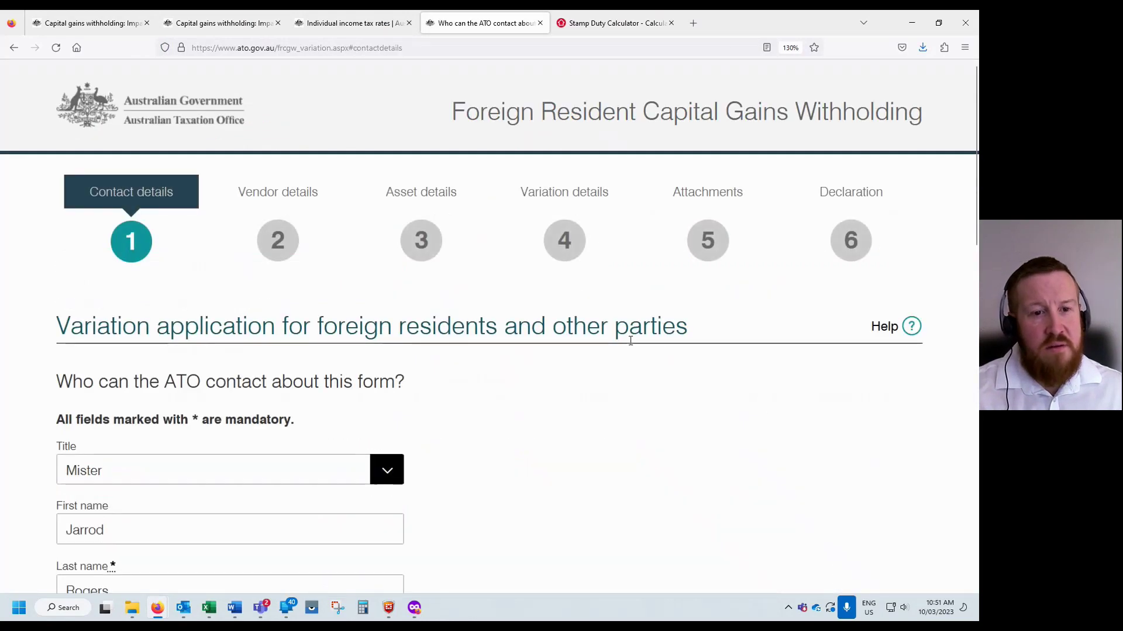
Review the prefilled contact name, phone and address fields, and continue to the vendor details.
scroll(620, 344, down, 3)
scroll(154, 242, down, 3)
scroll(154, 243, down, 3)
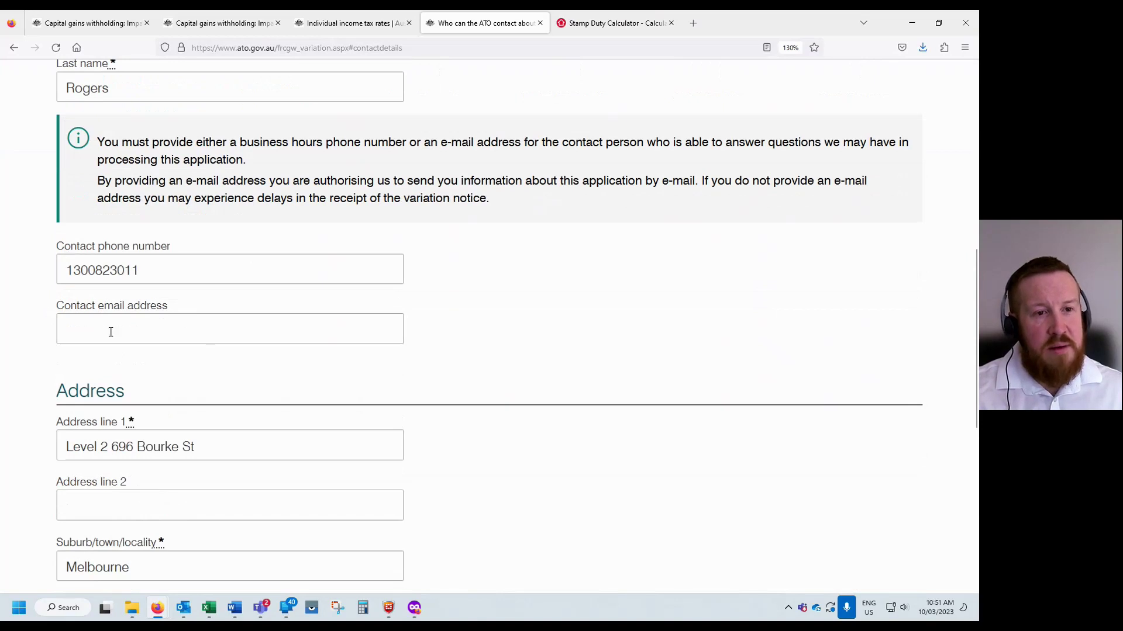
scroll(112, 316, down, 4)
key(alt+Left)
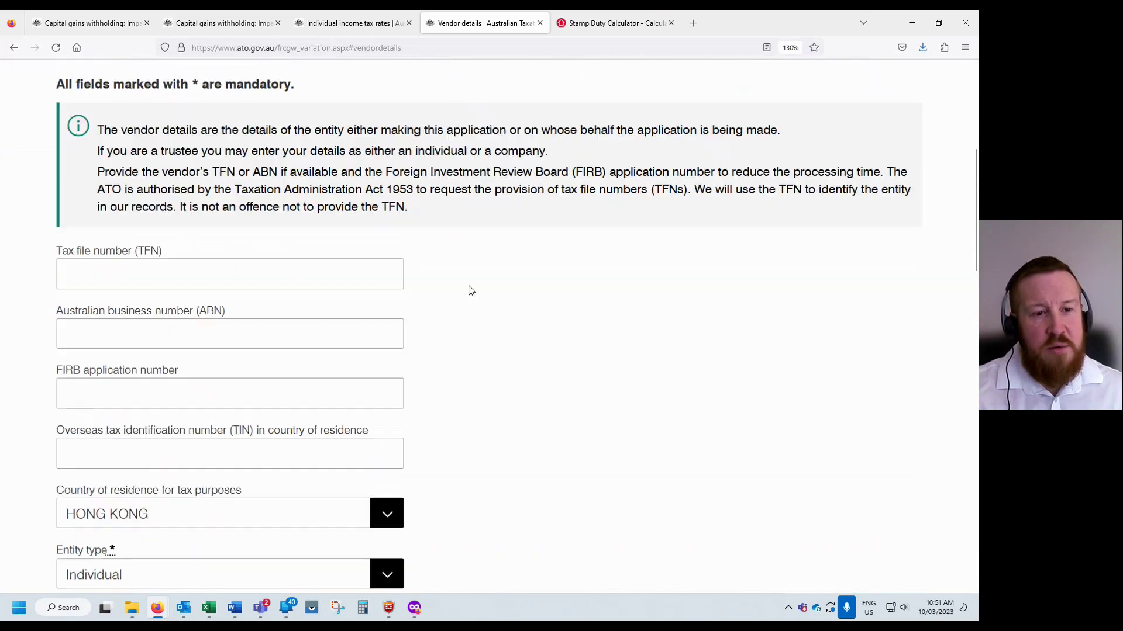
Review the vendor's tax numbers, residence country, individual details and address fields, and continue to the asset details.
scroll(468, 291, down, 3)
scroll(483, 293, up, 3)
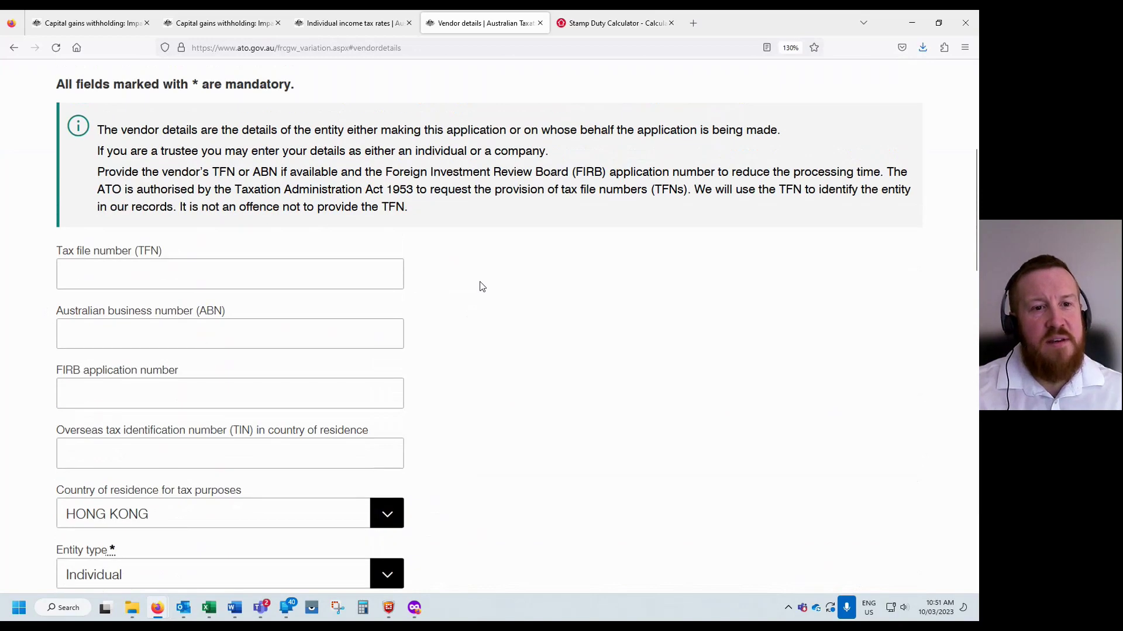
click(226, 268)
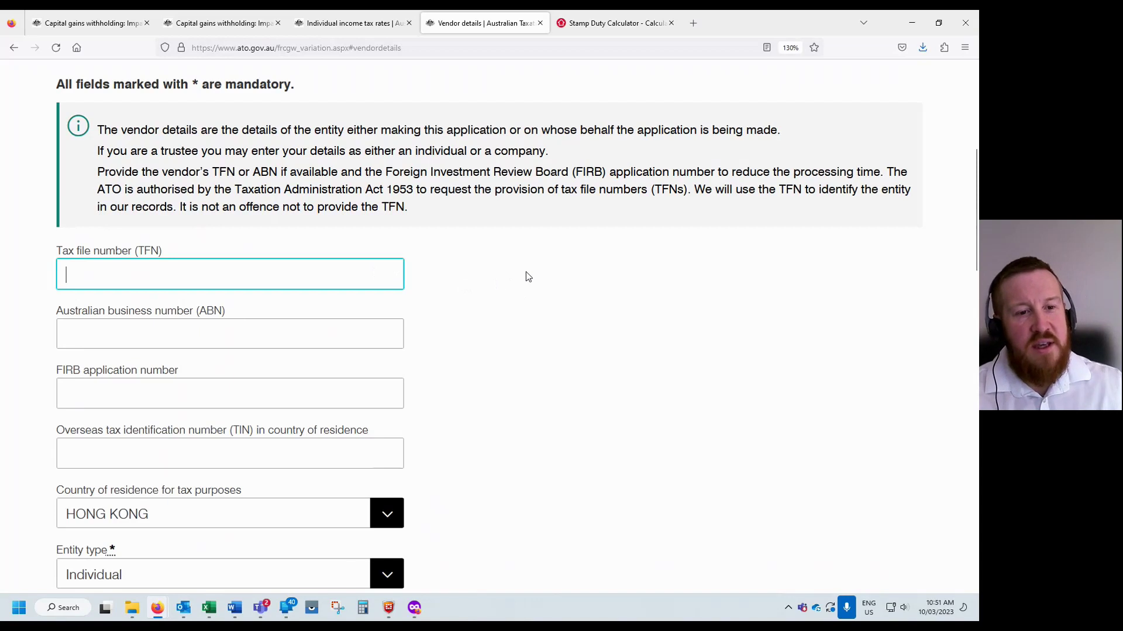
scroll(527, 276, down, 3)
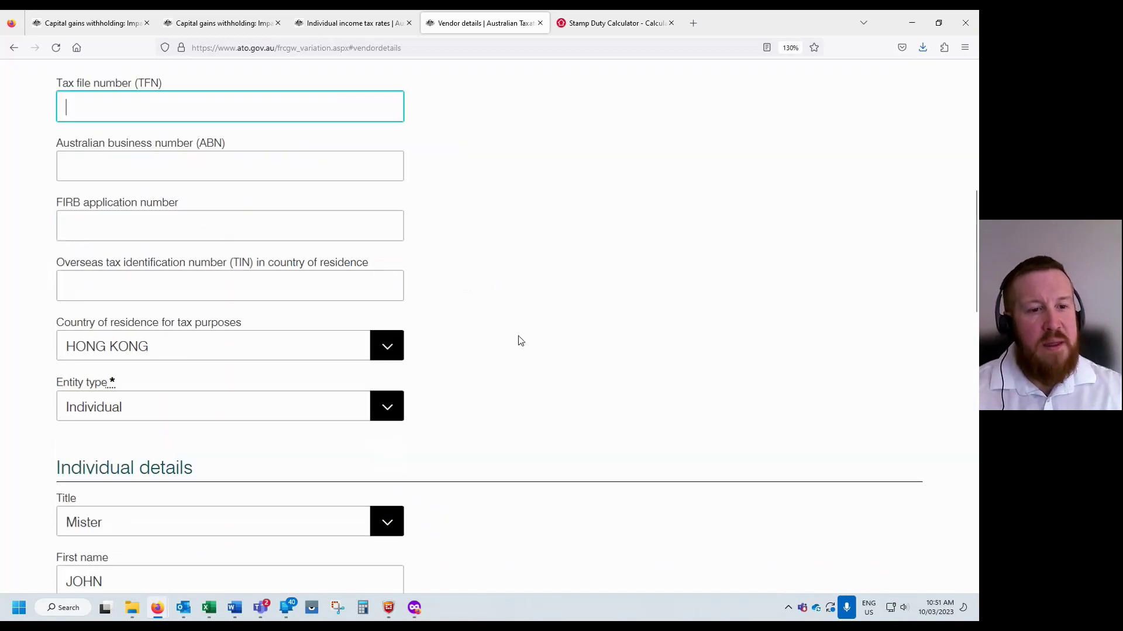
scroll(518, 336, down, 3)
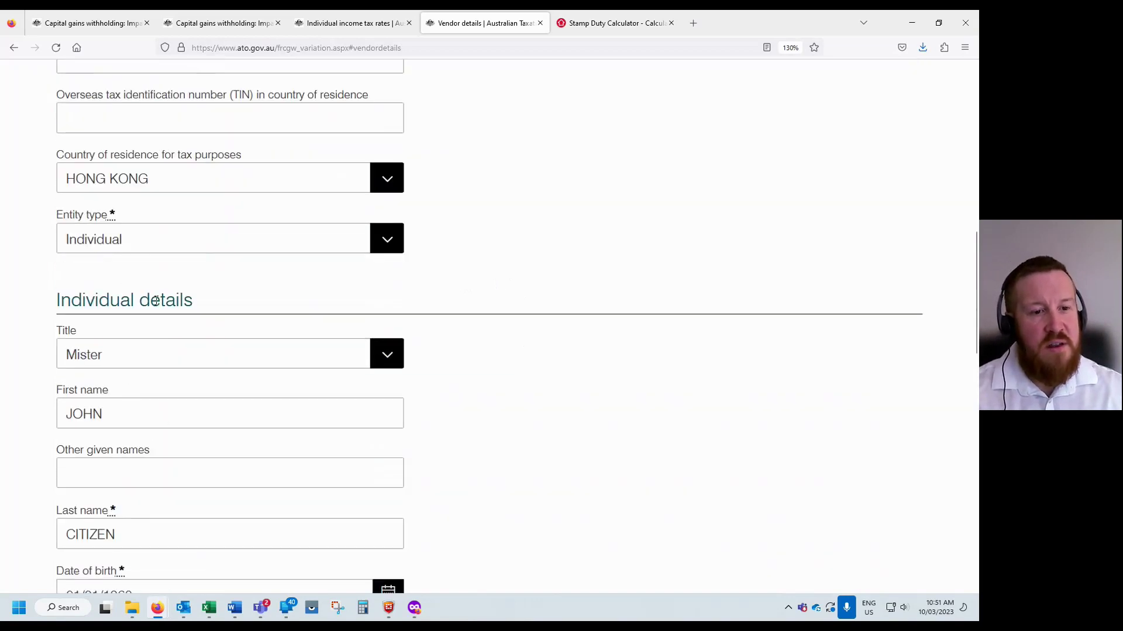
scroll(156, 298, down, 3)
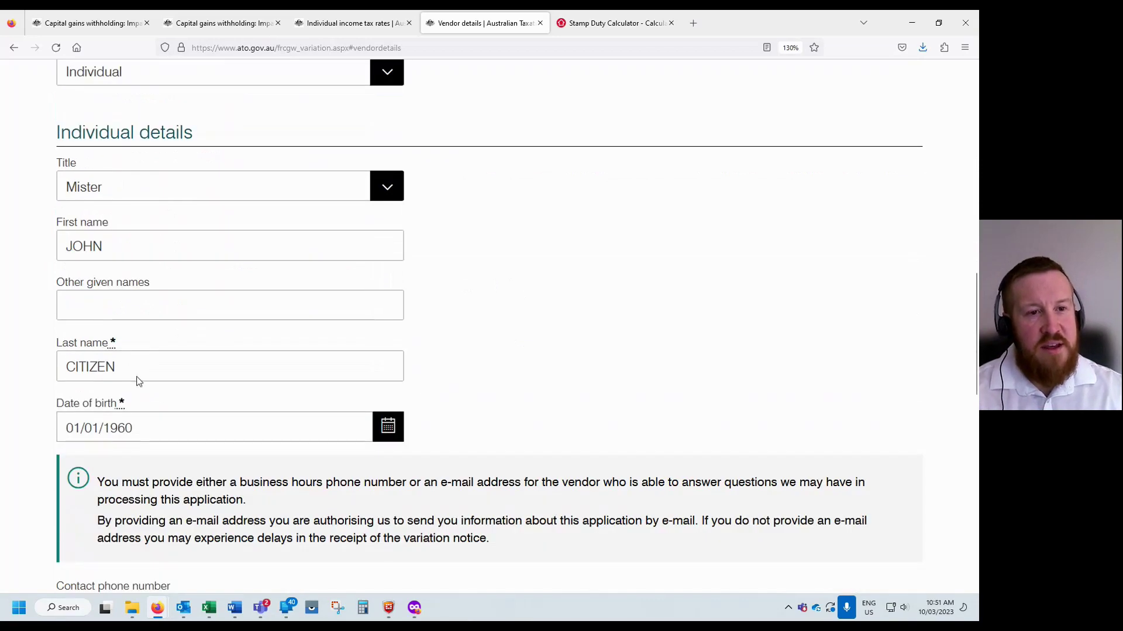
scroll(146, 362, down, 3)
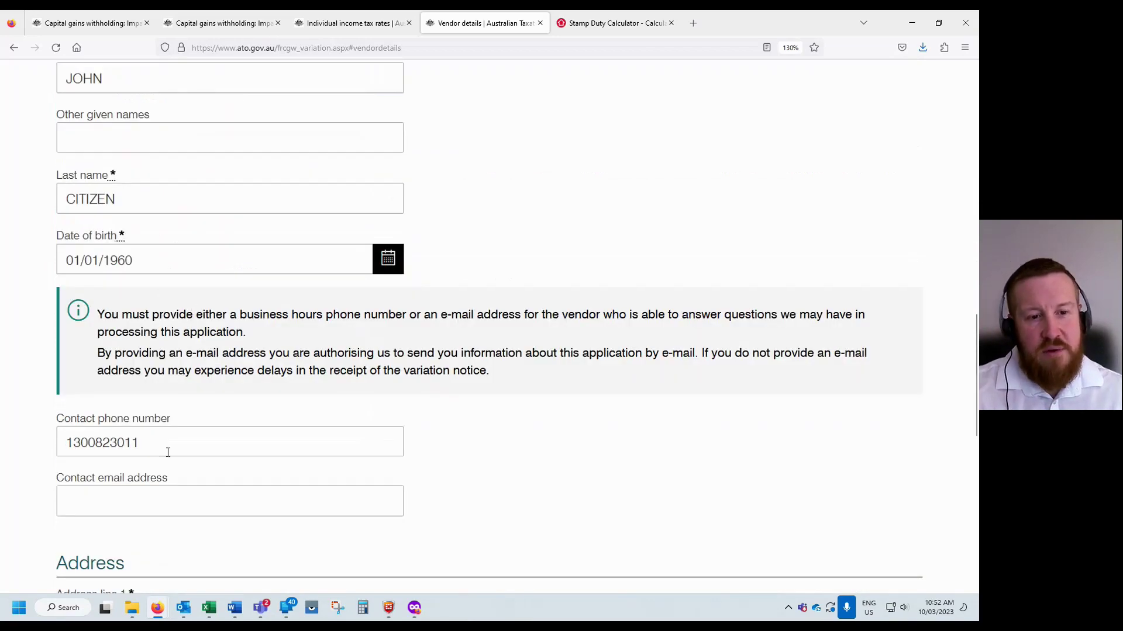
scroll(25, 386, down, 6)
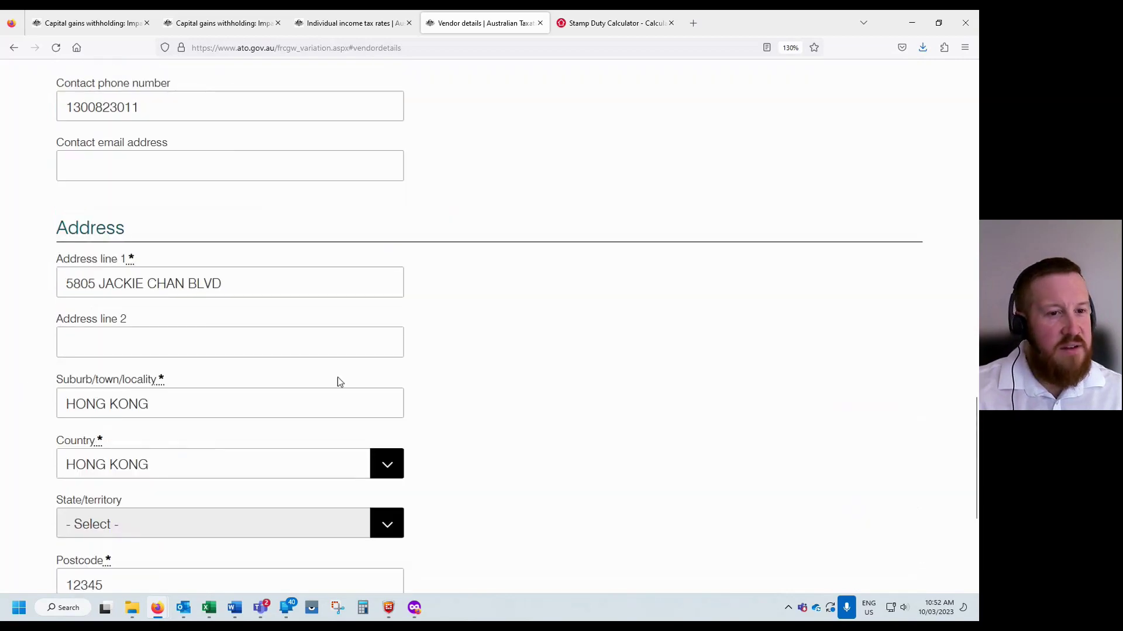
scroll(20, 403, down, 5)
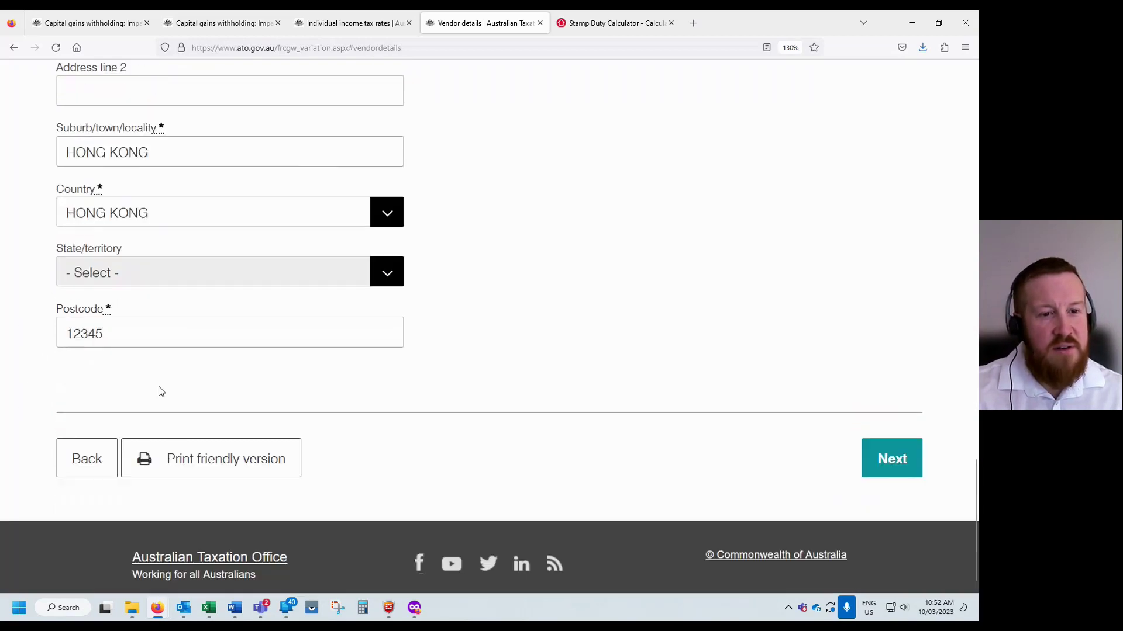
click(893, 460)
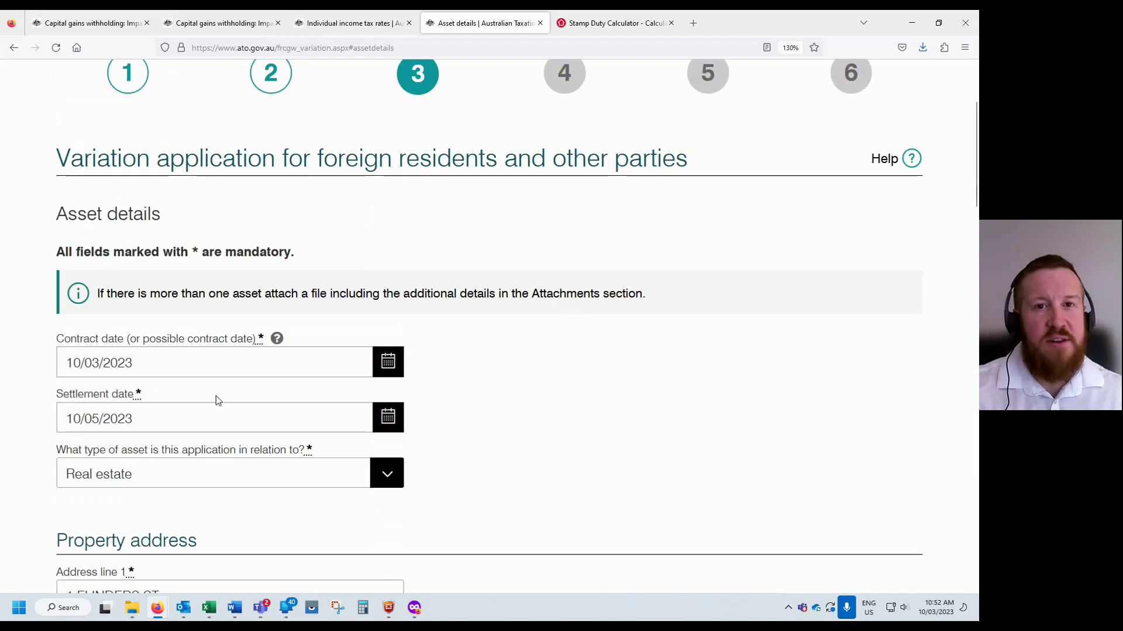
Check the contract date, settlement date and available asset types in the asset details, leaving Real estate selected.
scroll(380, 464, down, 3)
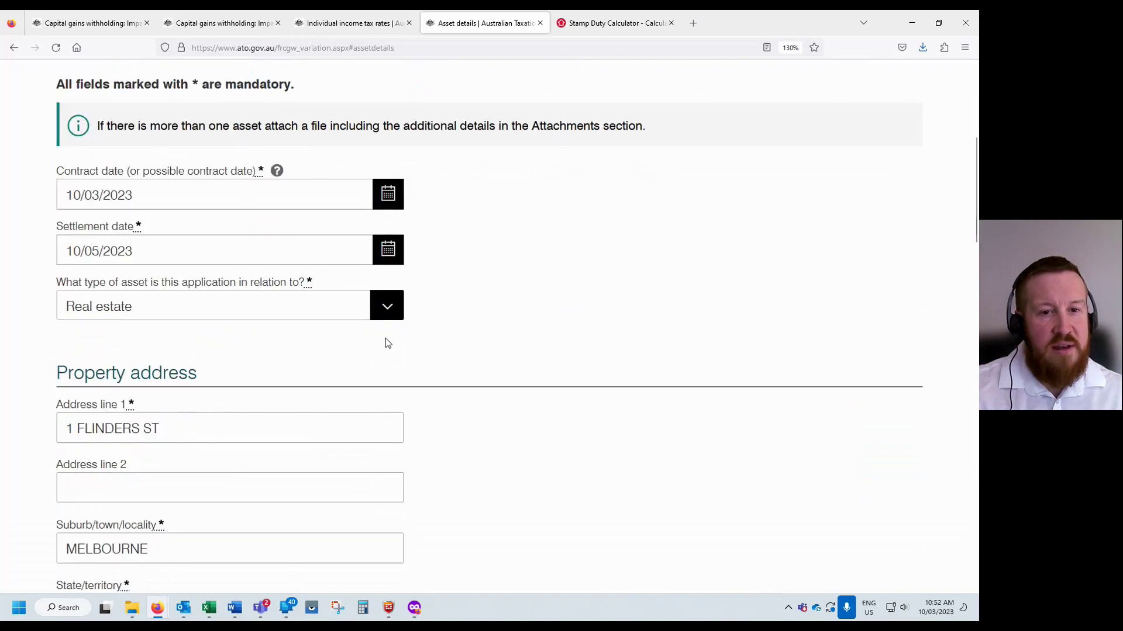
click(395, 313)
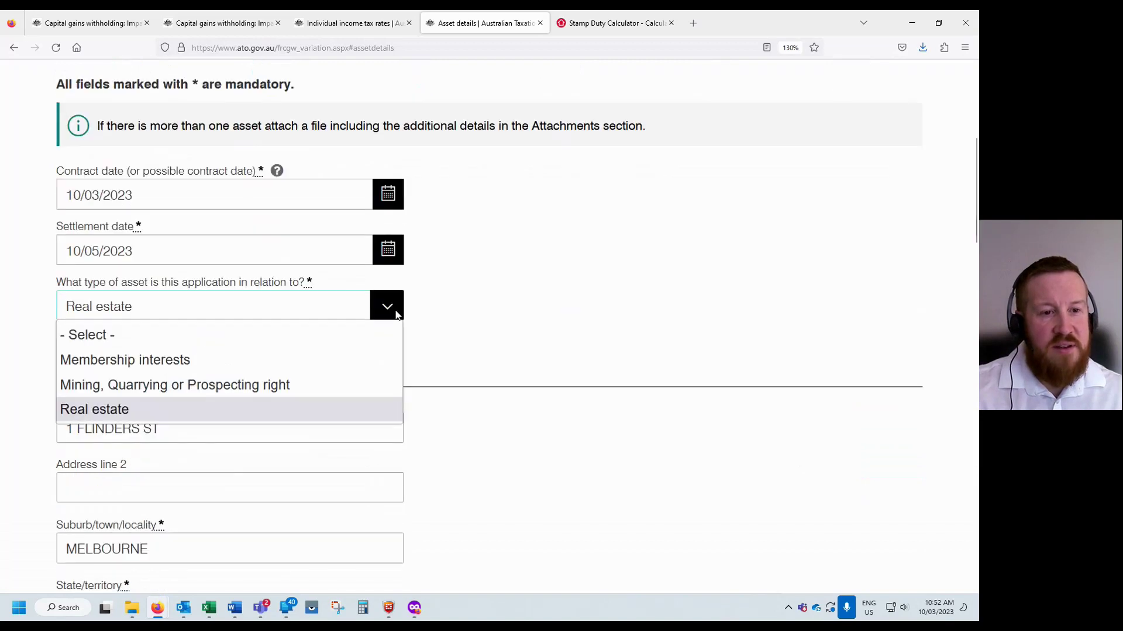
click(507, 433)
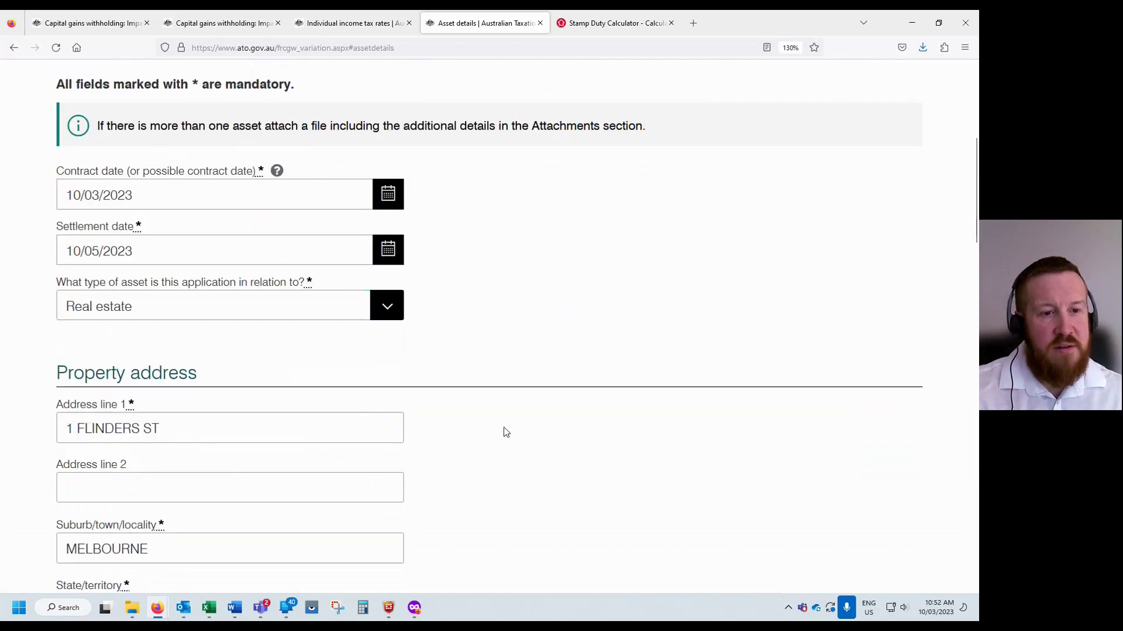
Review the property address and details, keep Sole purchaser tenancy with 100% ownership, and continue to the variation details.
scroll(529, 424, down, 3)
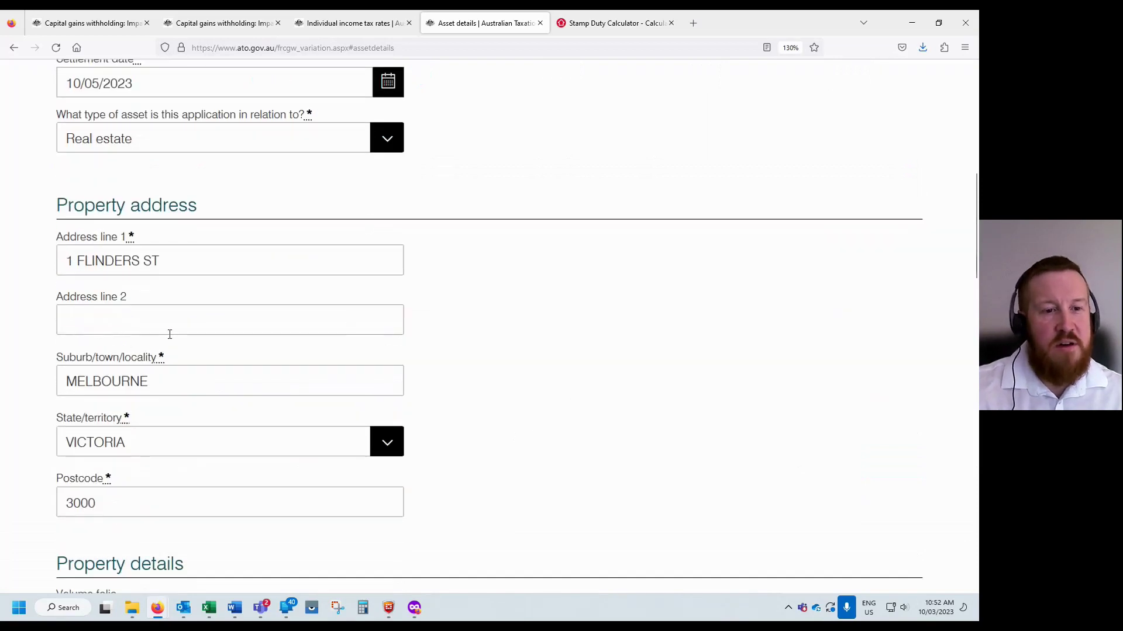
scroll(170, 334, down, 8)
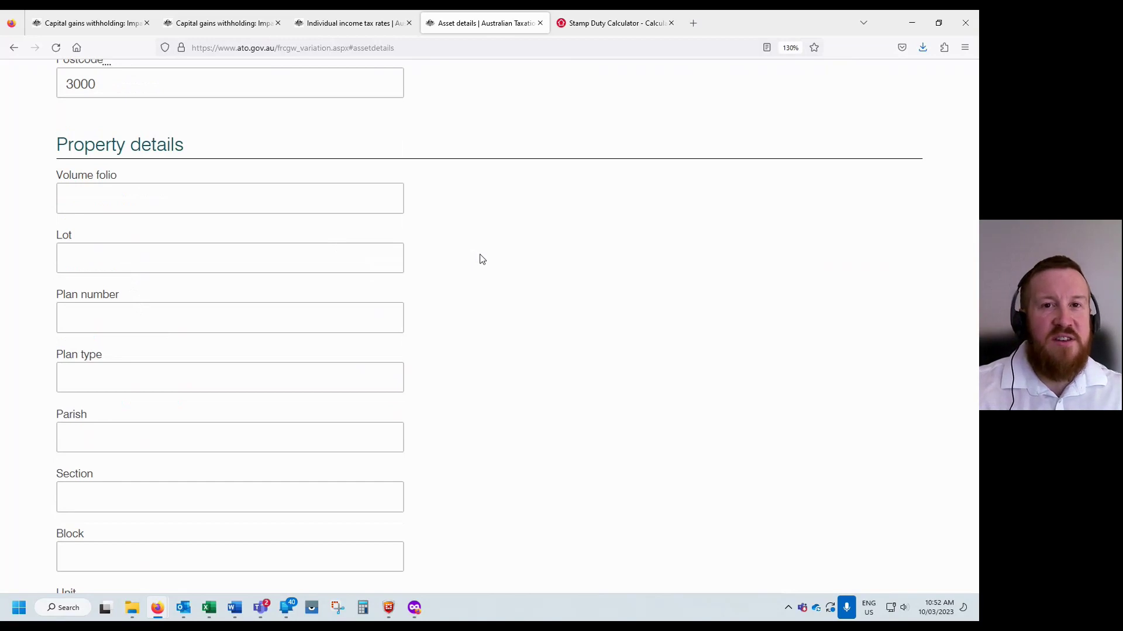
scroll(105, 255, down, 5)
scroll(359, 319, down, 10)
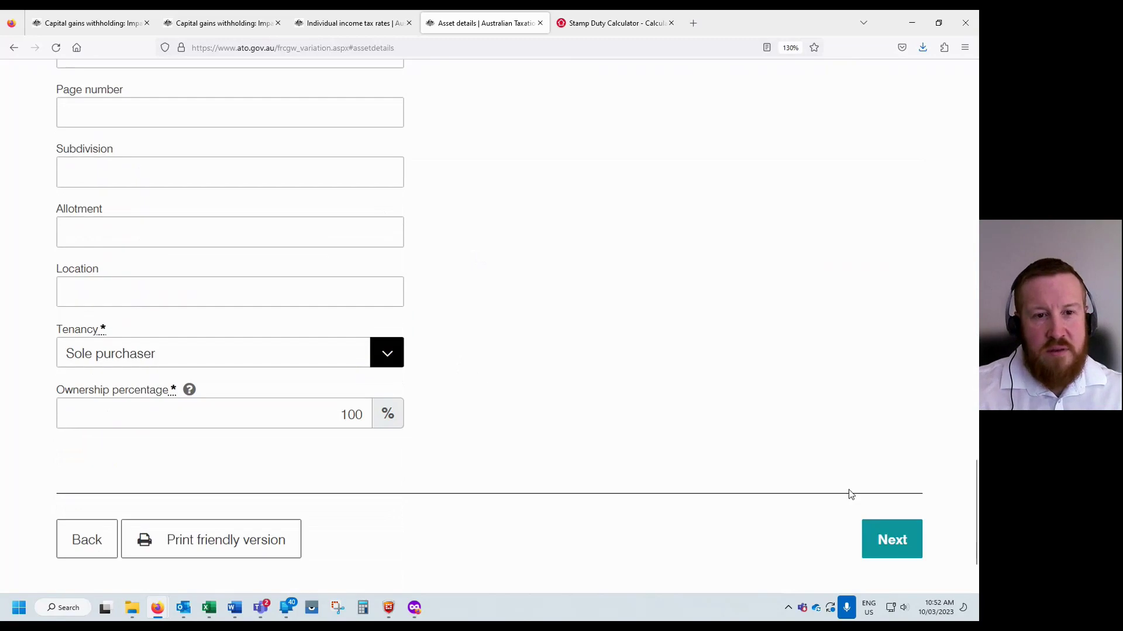
click(395, 357)
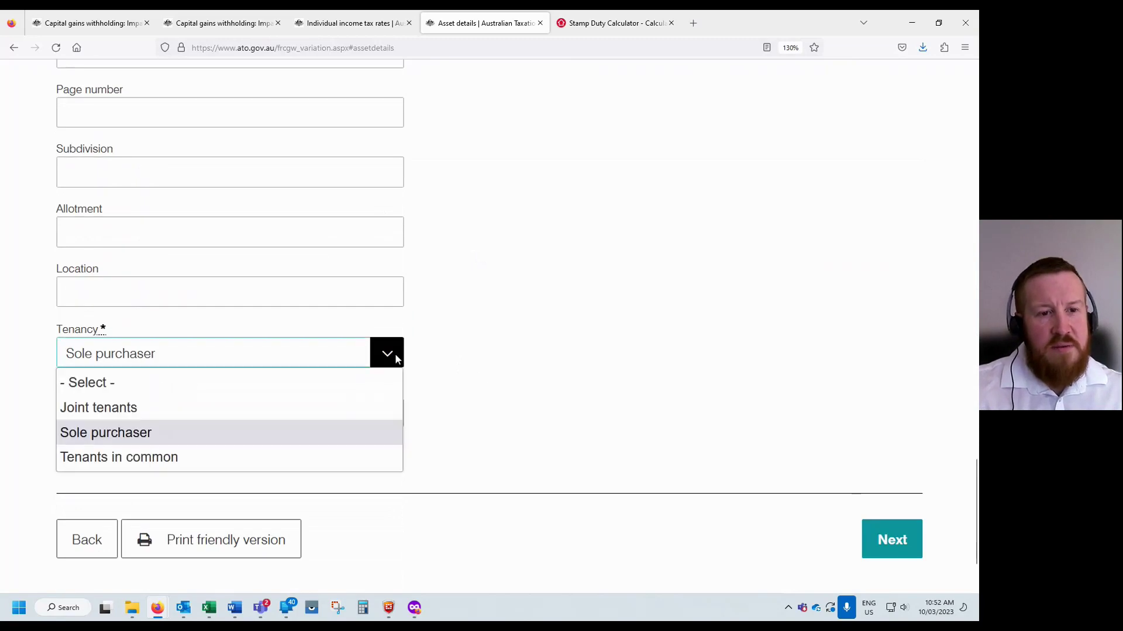
click(299, 436)
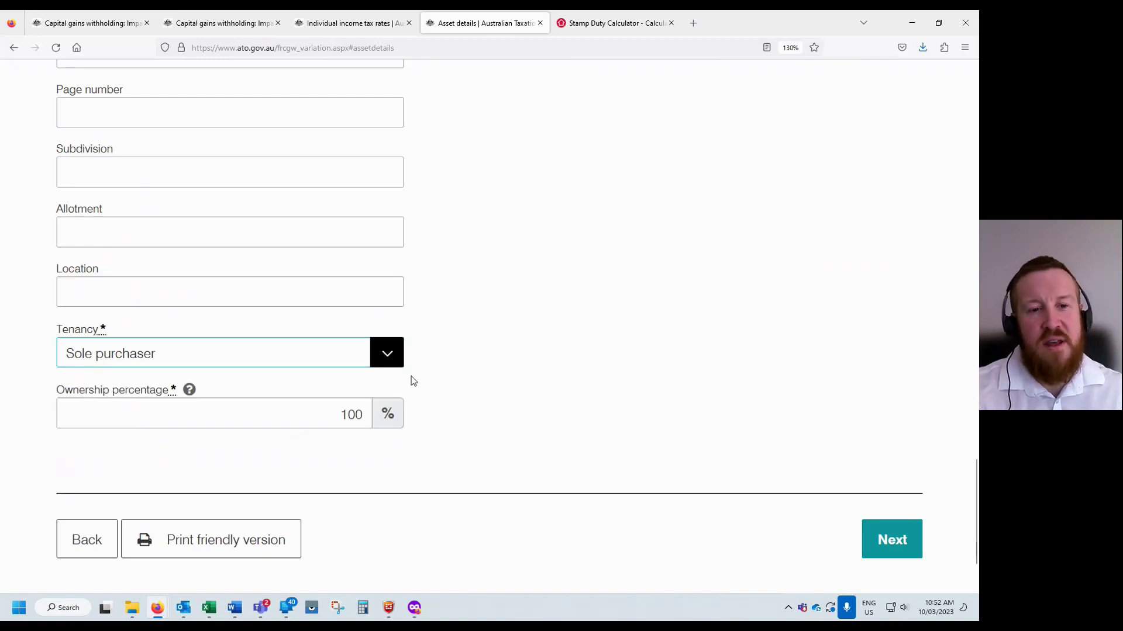
click(865, 529)
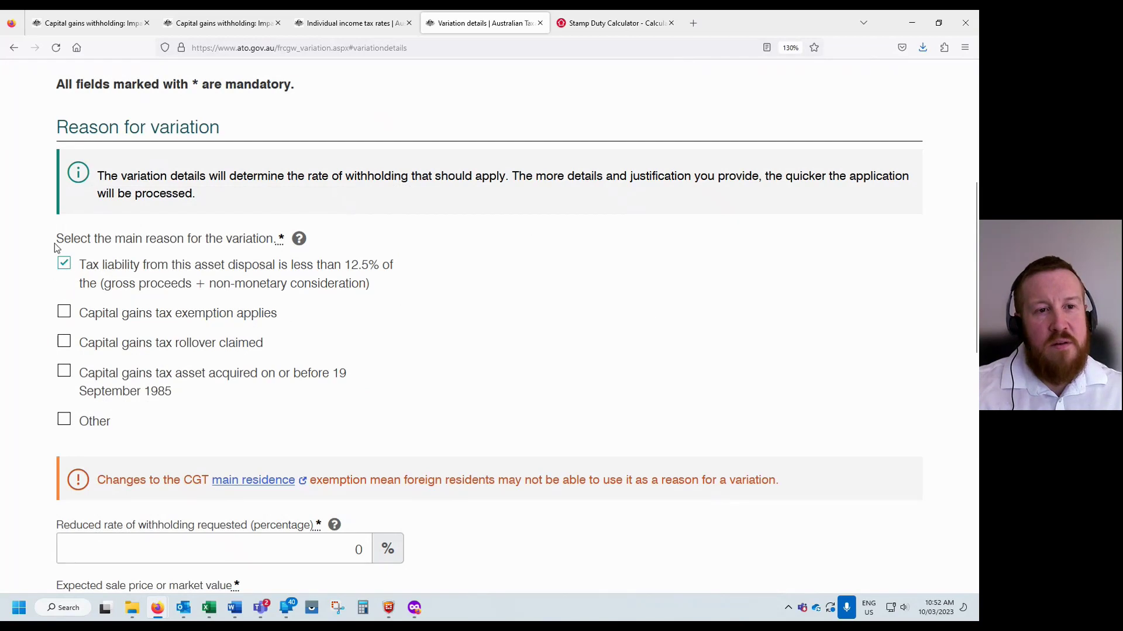
Make sure the main reason for the variation is the tax liability being less than 12.5% of the proceeds.
drag(80, 271, 371, 288)
click(228, 278)
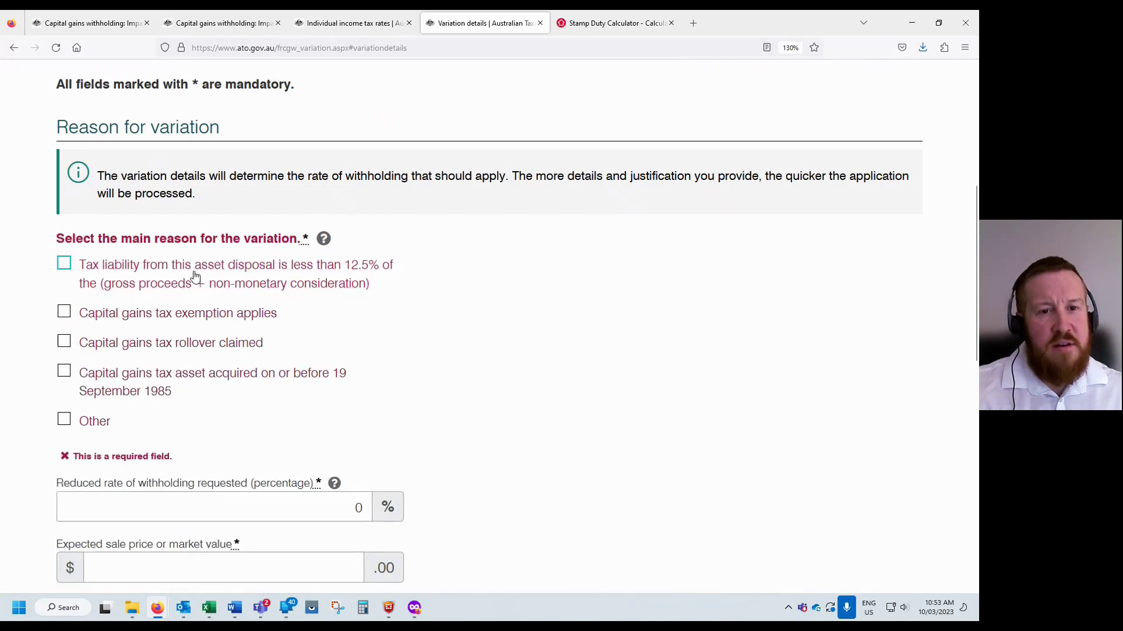
click(69, 266)
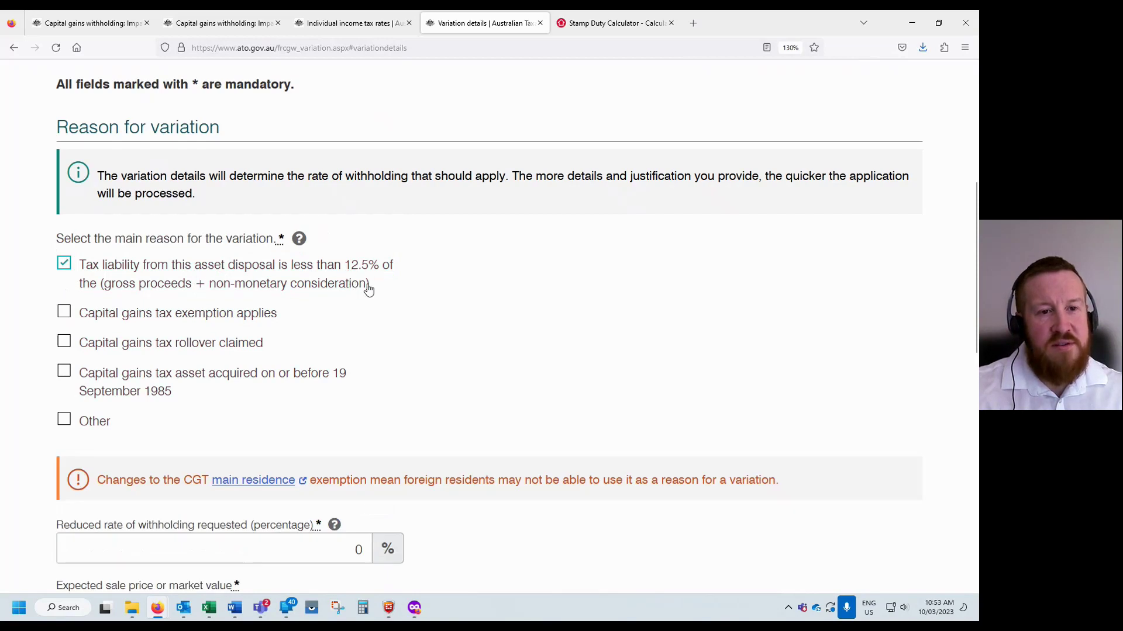
Check the tax percentage of the sale price in the Excel calculator and enter 2% as the reduced withholding rate requested.
scroll(444, 278, down, 5)
click(402, 221)
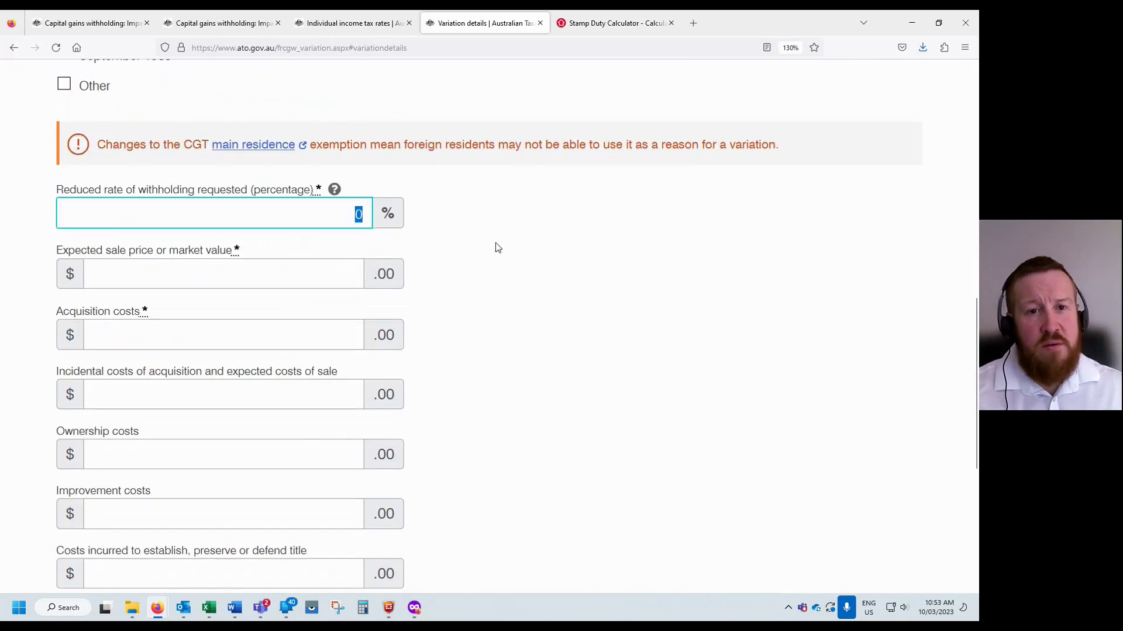
key(alt+Tab)
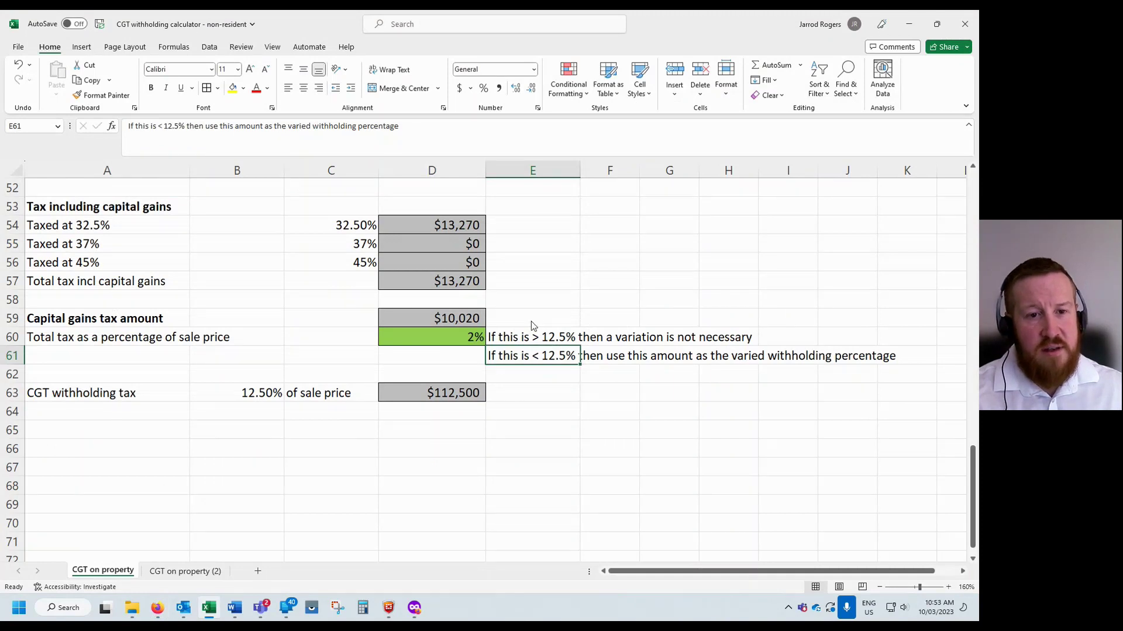
key(alt+Tab)
text(2)
key(Tab)
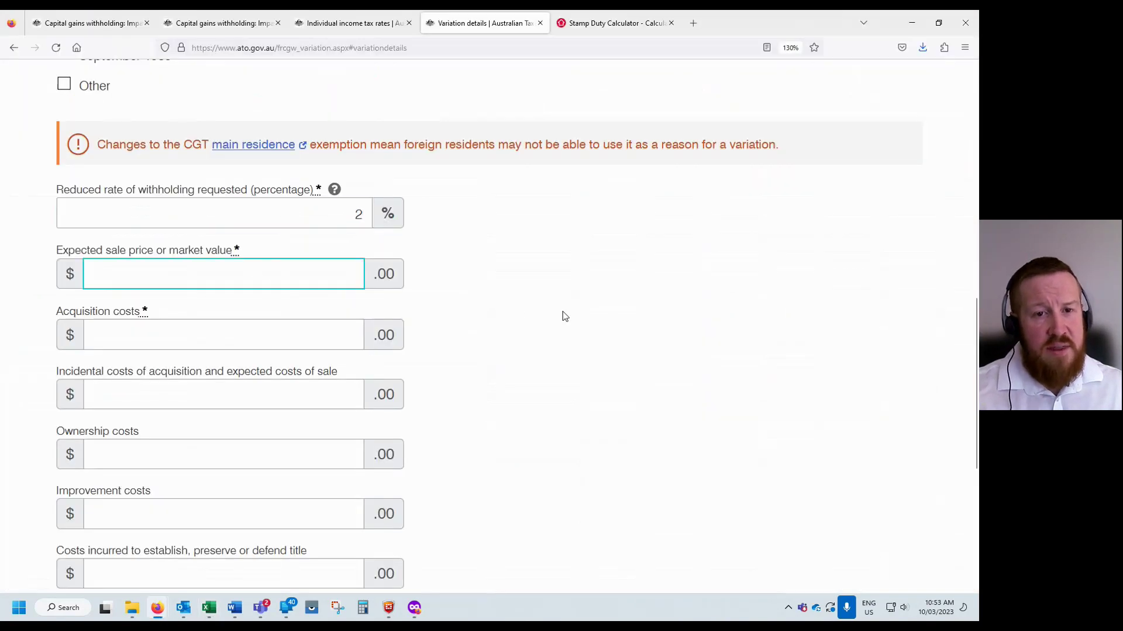
Look up the capital proceeds in the Excel calculator and enter 900,000 as the expected sale price or market value.
key(alt+Tab)
key(alt+Tab)
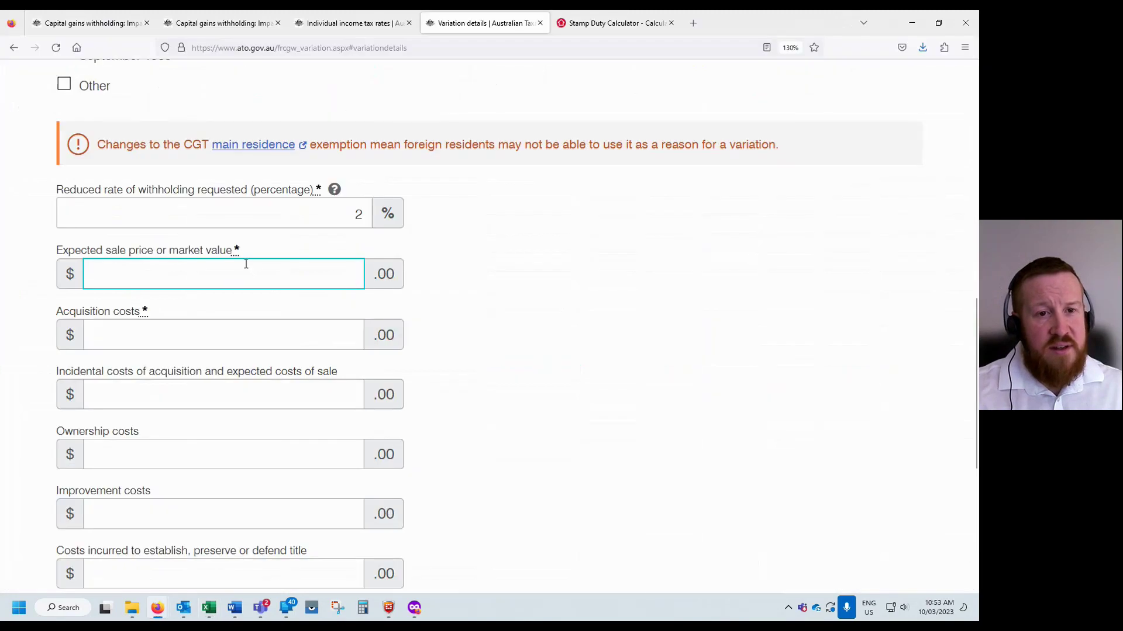
key(alt+Tab)
scroll(334, 326, up, 4)
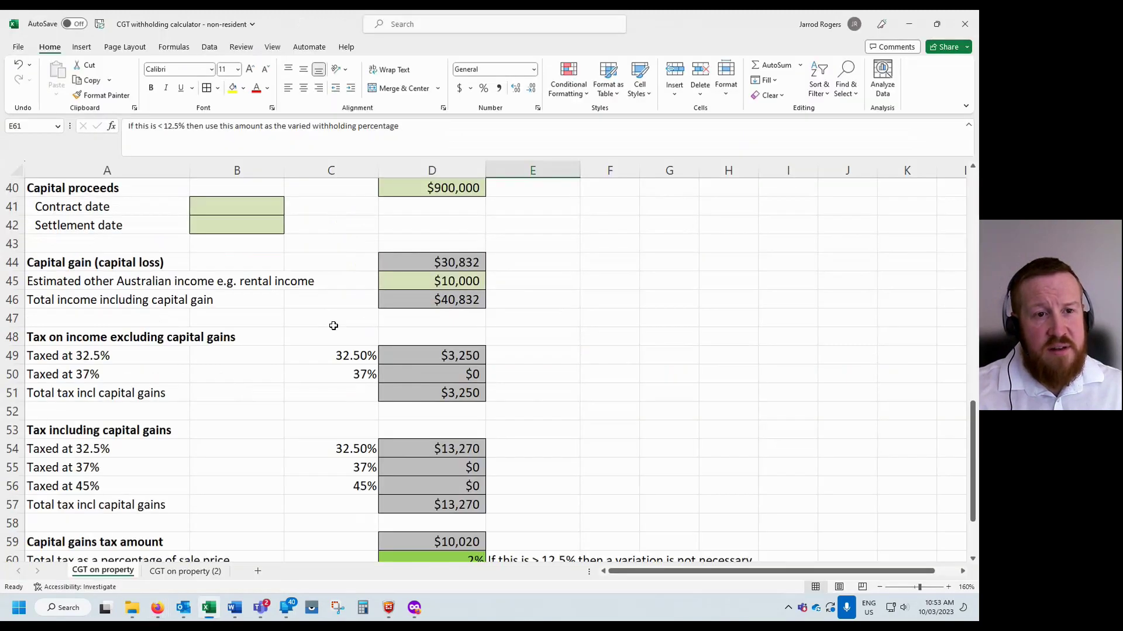
scroll(333, 326, up, 1)
key(alt+Tab)
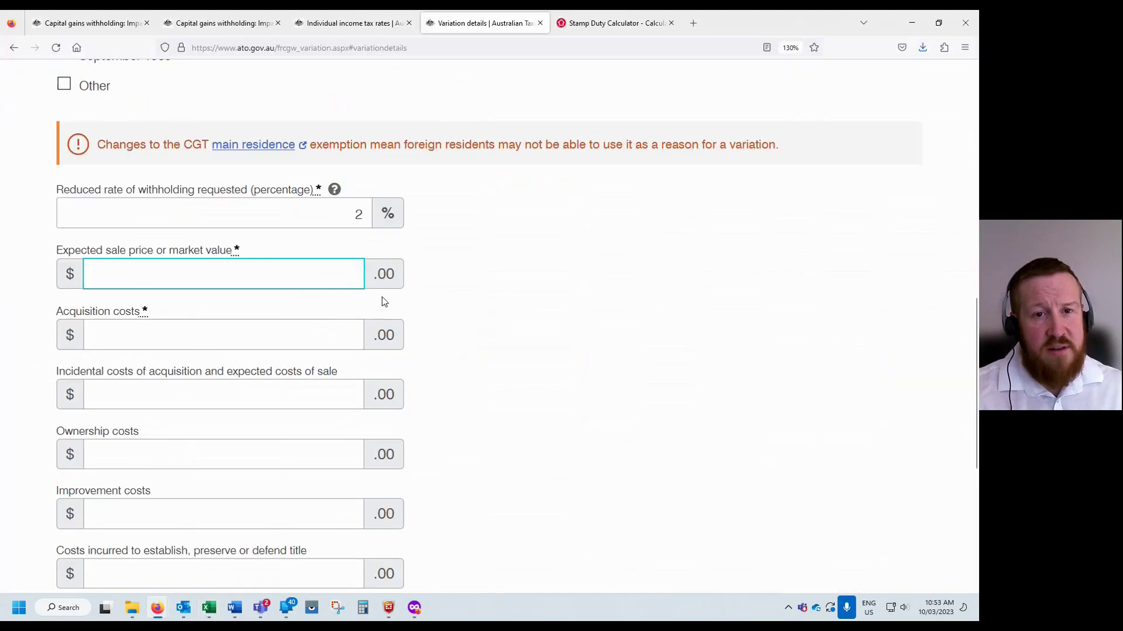
key(alt+Tab)
key(alt+Tab)
text($900,000)
Look up the total purchase costs in the Excel calculator and enter 46,668 as the acquisition costs.
click(346, 334)
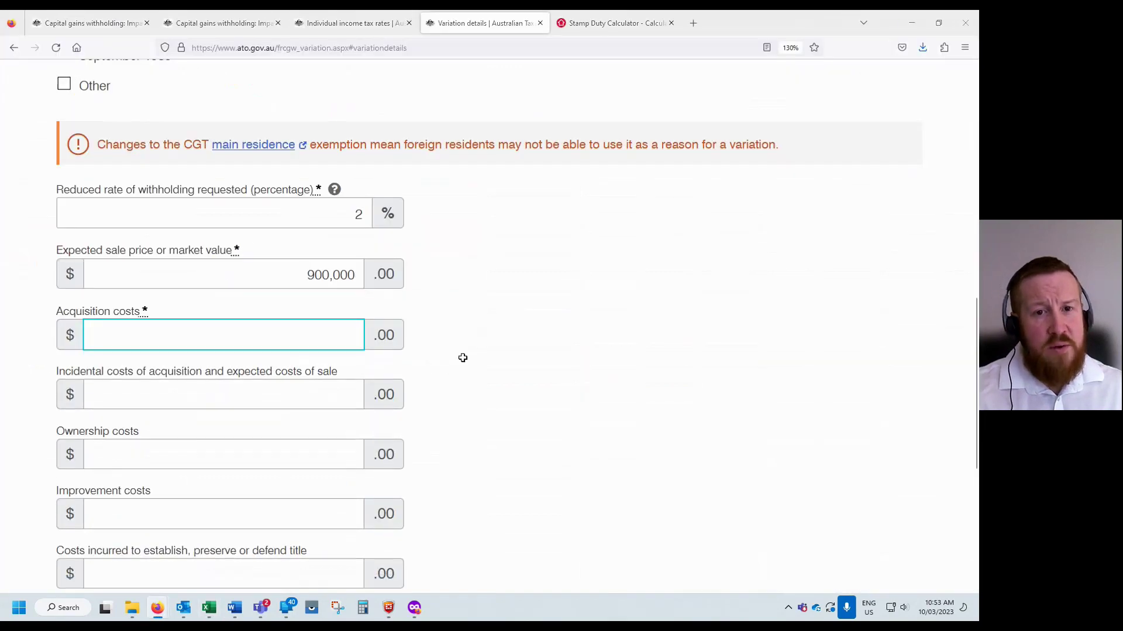
key(alt+Tab)
scroll(445, 316, up, 3)
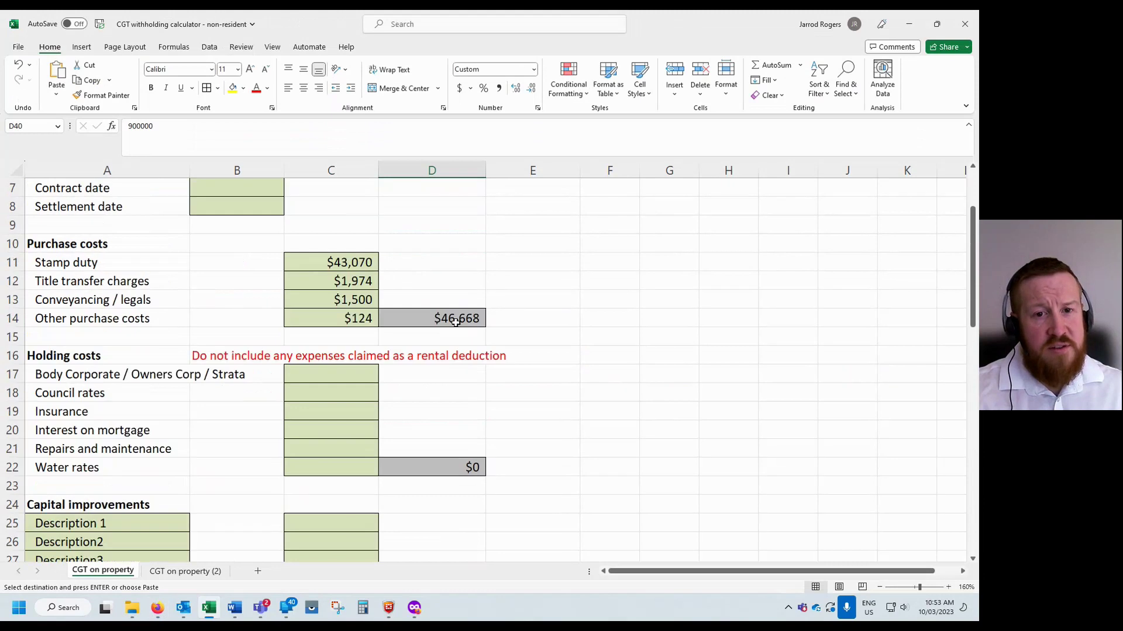
key(alt+Tab)
text(46,668)
Look up the selling costs in the Excel calculator and enter 22,500 as the incidental costs of acquisition and sale.
click(318, 380)
scroll(237, 206, down, 3)
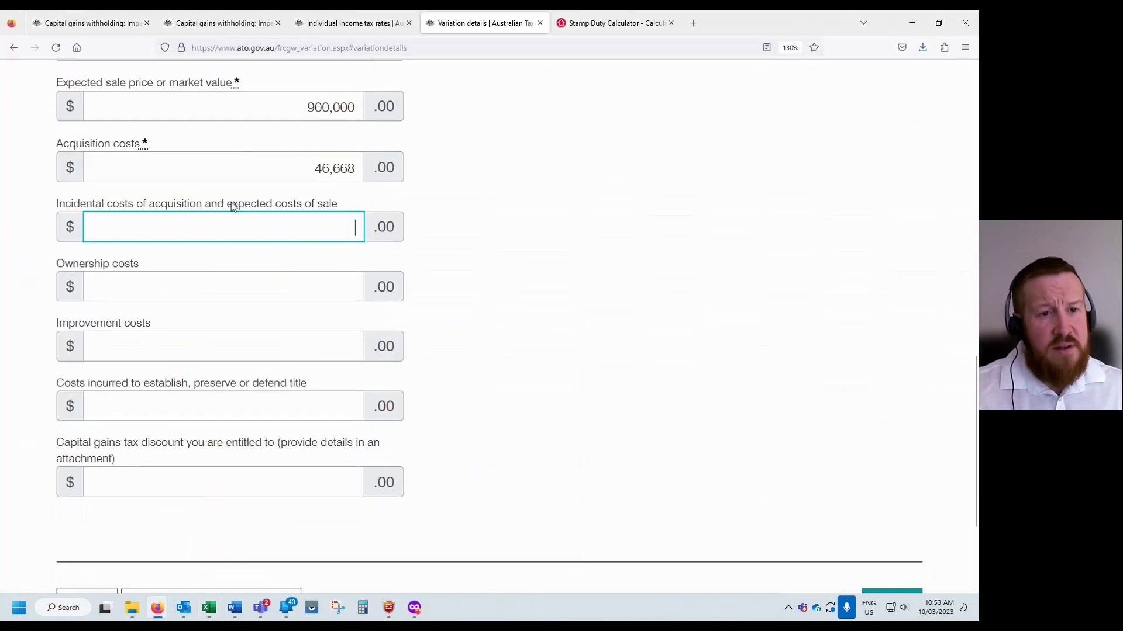
key(alt+Tab)
scroll(397, 394, down, 2)
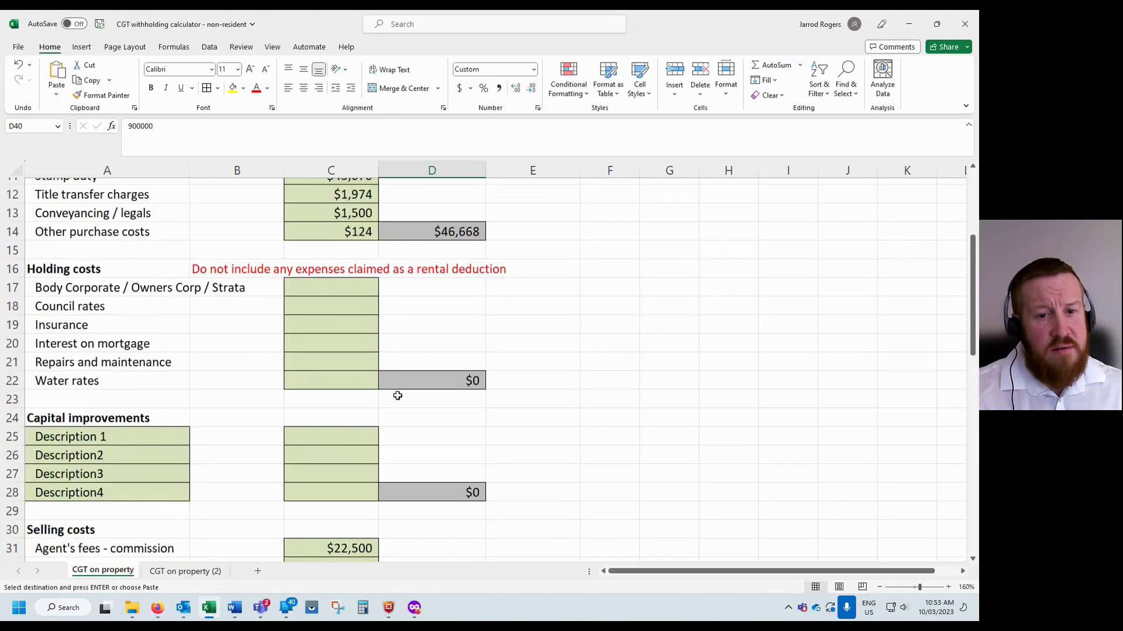
scroll(397, 396, down, 2)
key(alt+Tab)
text(22500)
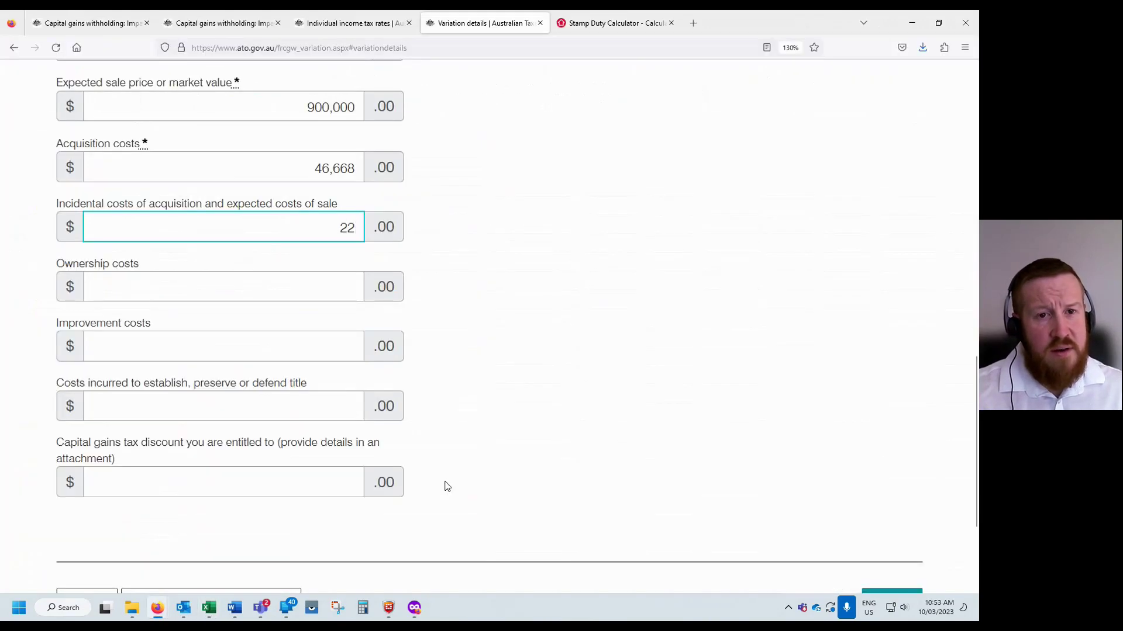
Examine the holding cost items, their amount cells and the note on rental deductions in the Excel calculator.
key(alt+Tab)
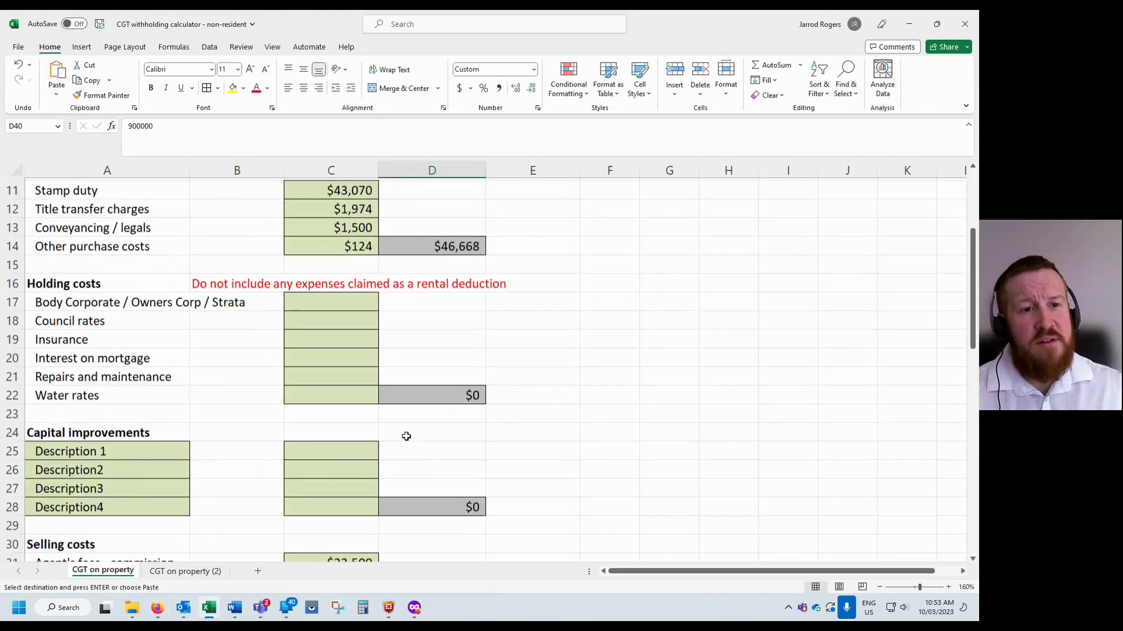
scroll(404, 433, up, 1)
drag(84, 319, 84, 408)
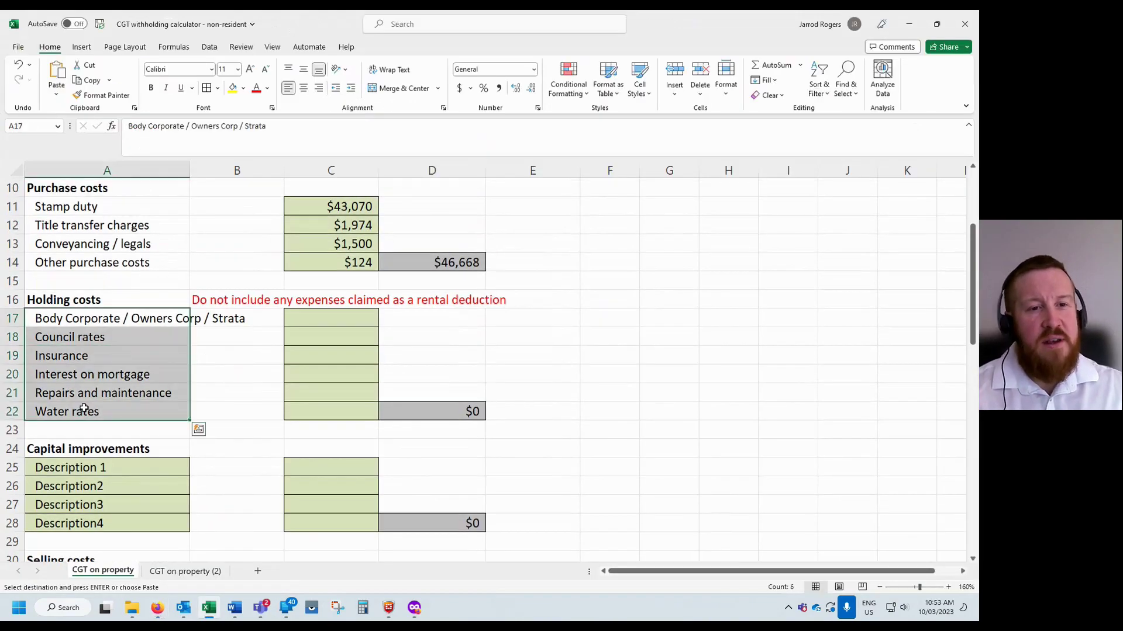
click(70, 338)
click(72, 318)
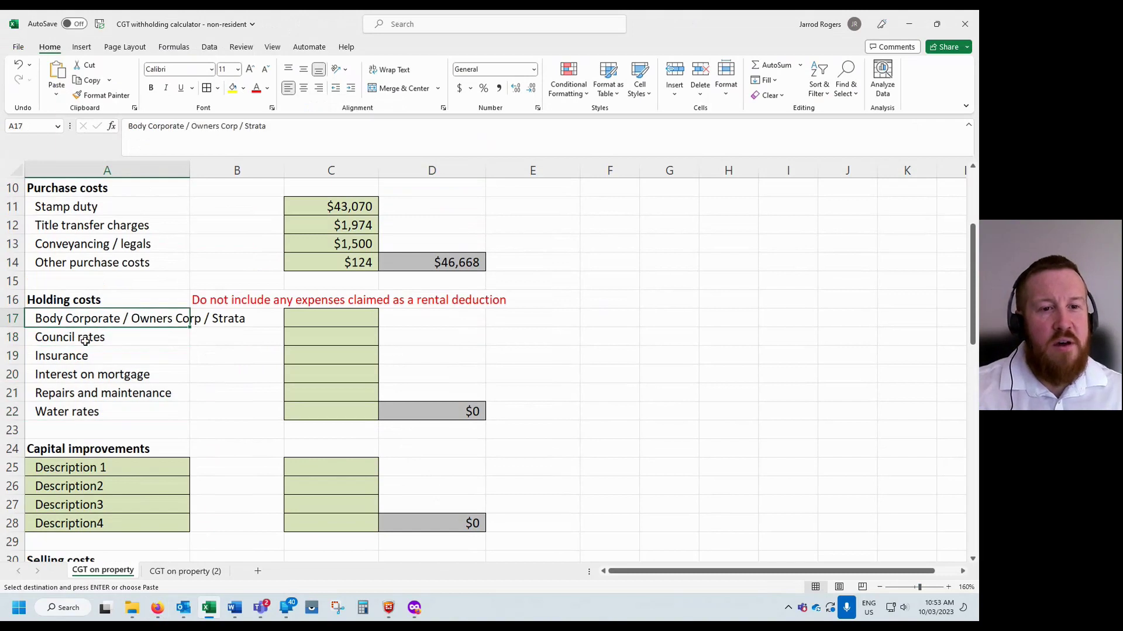
click(86, 339)
click(96, 374)
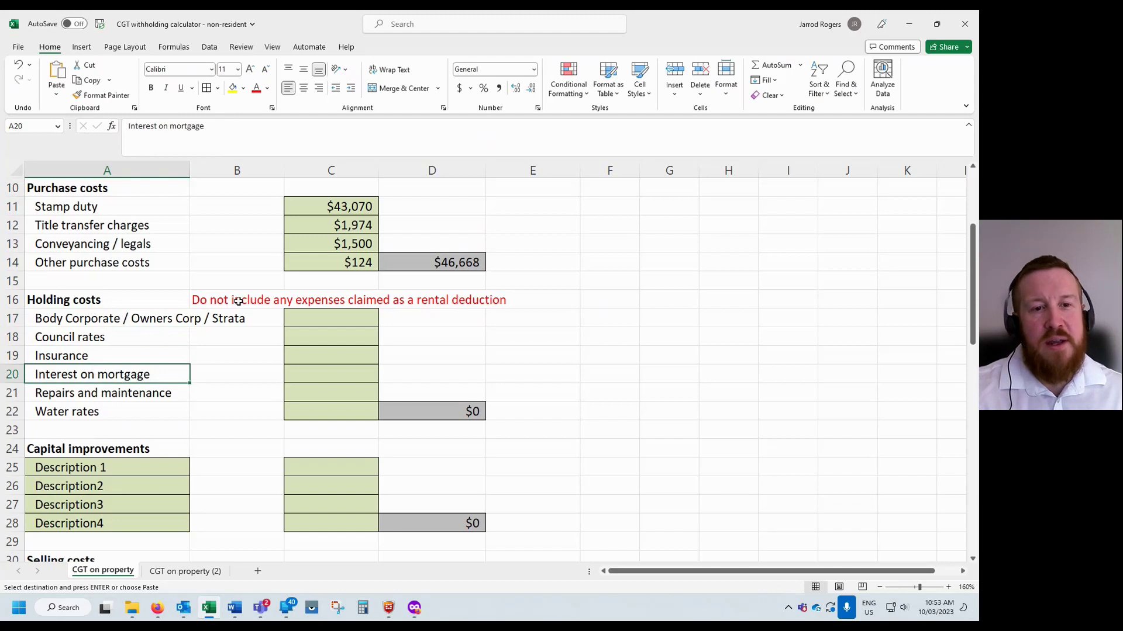
click(212, 296)
click(342, 323)
drag(343, 323, 341, 413)
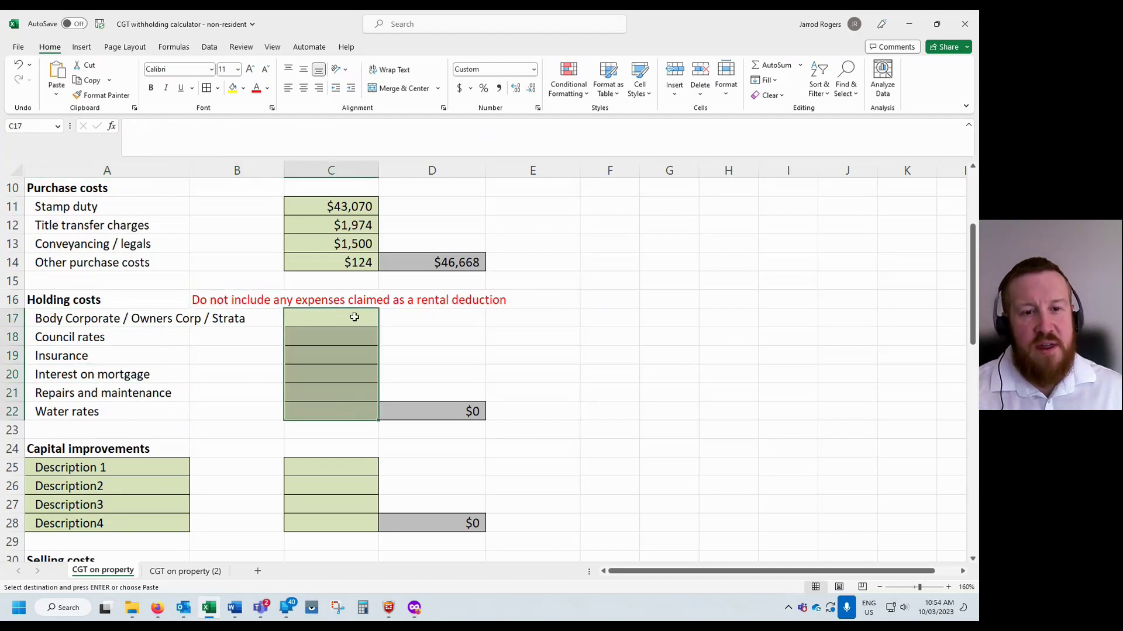
Back in the browser form, set the ownership costs, improvement costs and costs to establish, preserve or defend title to 0.
key(alt+Tab)
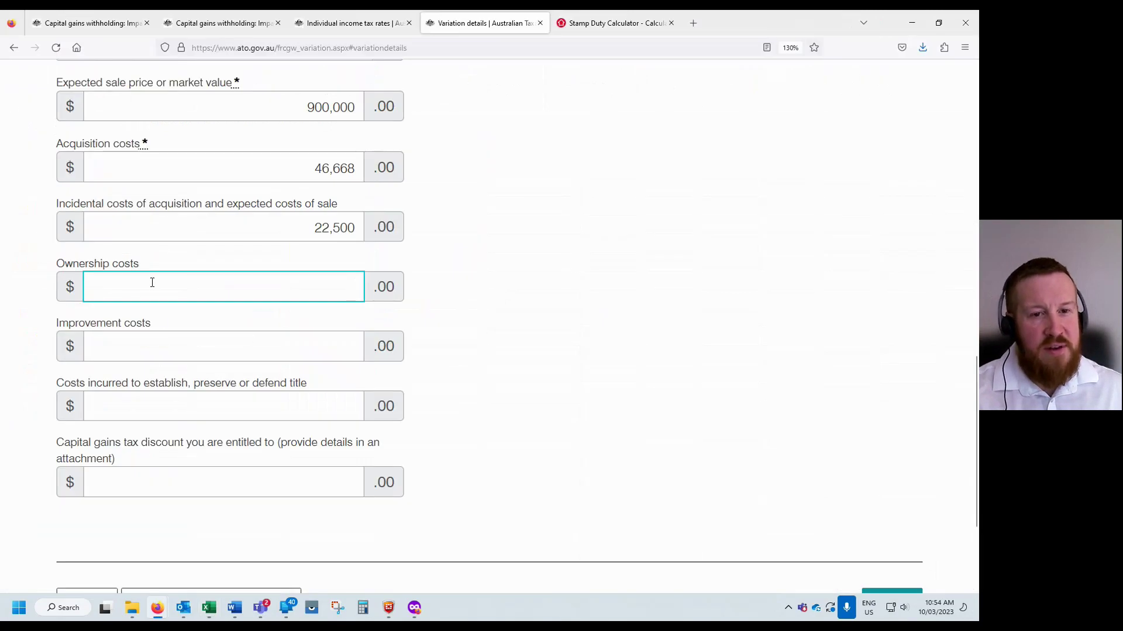
text(0)
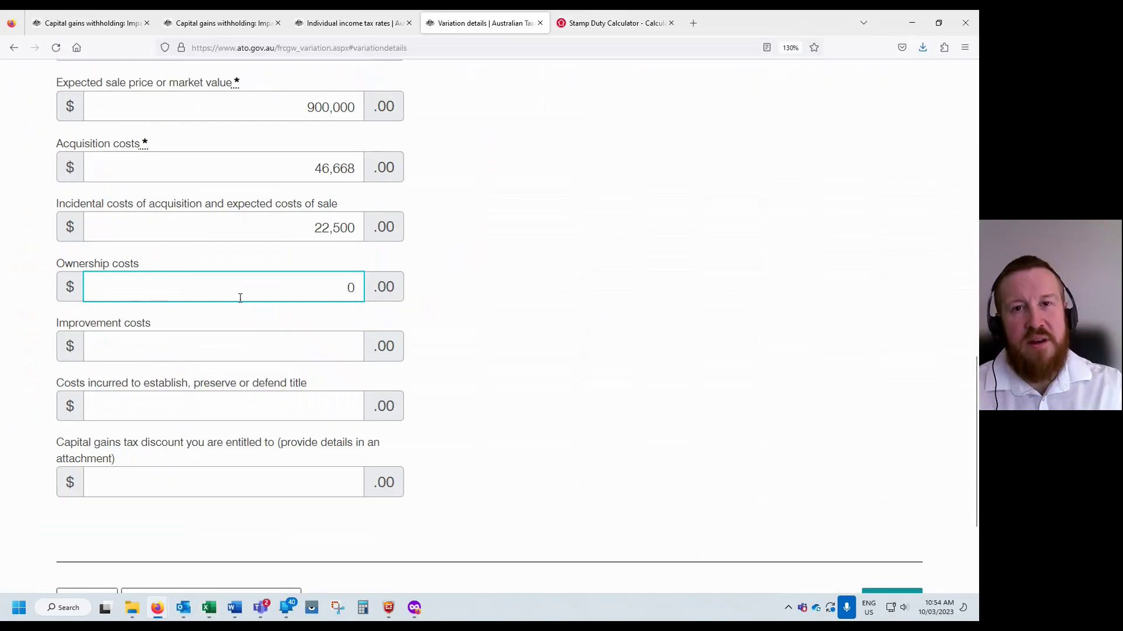
click(281, 348)
text(0)
click(282, 405)
text(0)
click(455, 425)
Set the capital gains tax discount to 0 and continue to the attachments.
scroll(321, 345, down, 3)
click(249, 309)
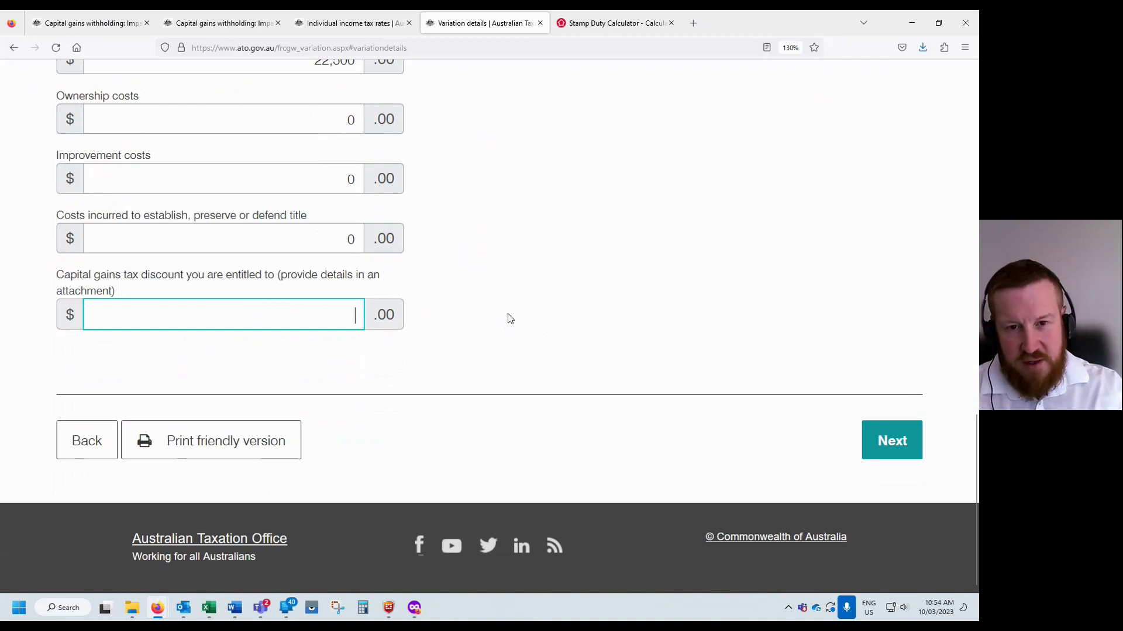
text(0)
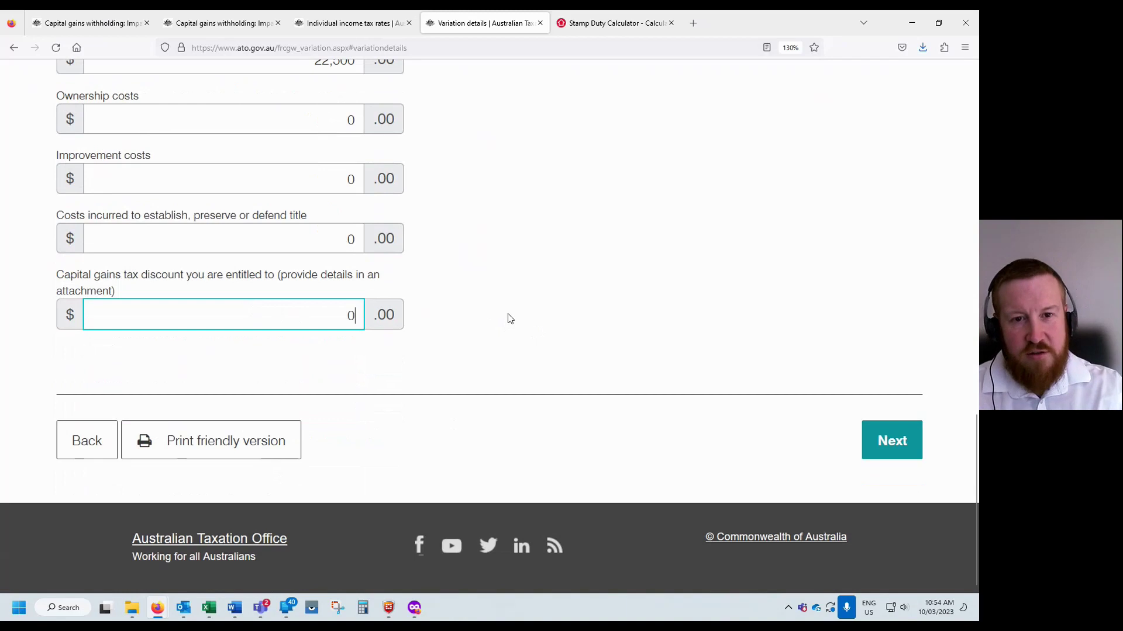
click(881, 442)
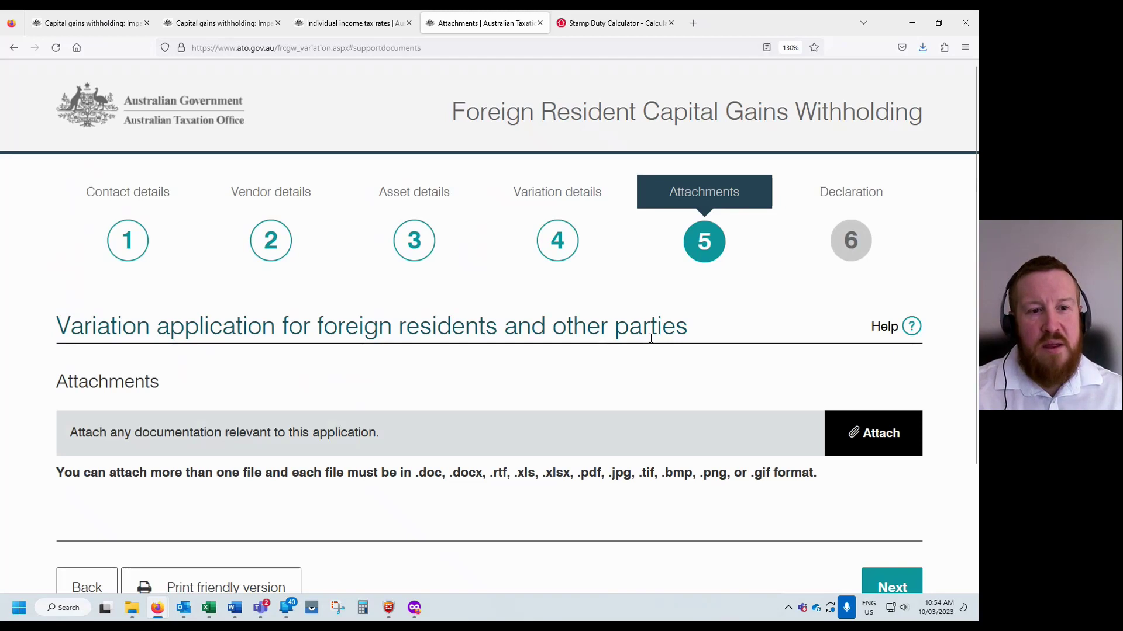
Continue past the attachments without adding a file and tick the vendor declaration that the information is true and correct.
scroll(651, 338, down, 3)
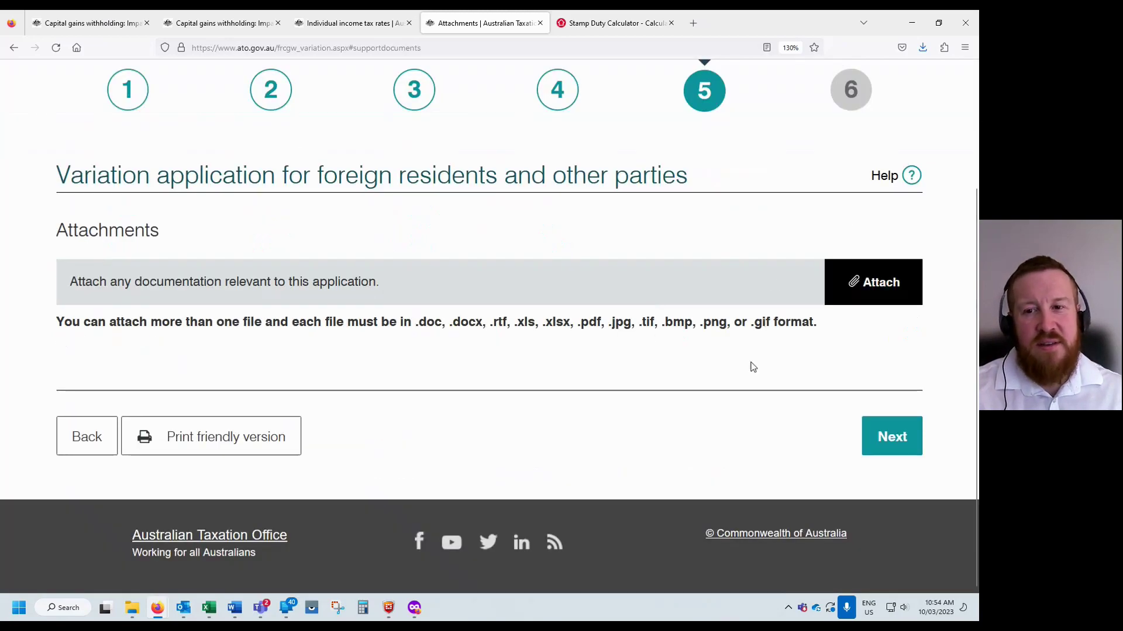
click(891, 437)
click(64, 453)
scroll(245, 399, down, 3)
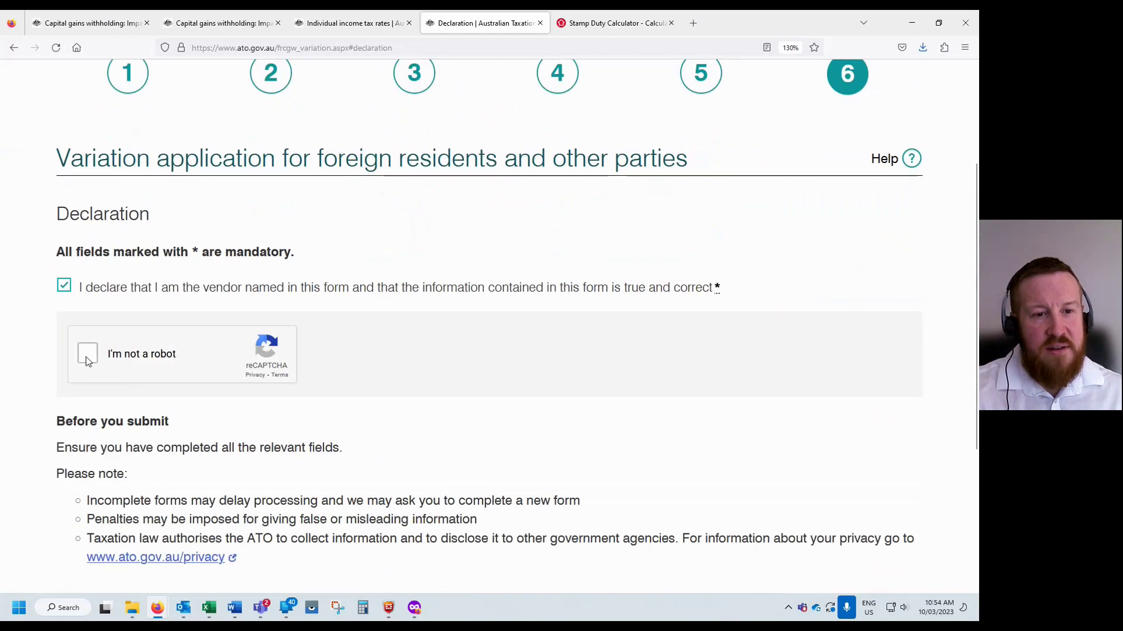
Complete the reCAPTCHA check by selecting all squares with traffic lights.
click(87, 353)
click(154, 383)
click(219, 409)
click(219, 343)
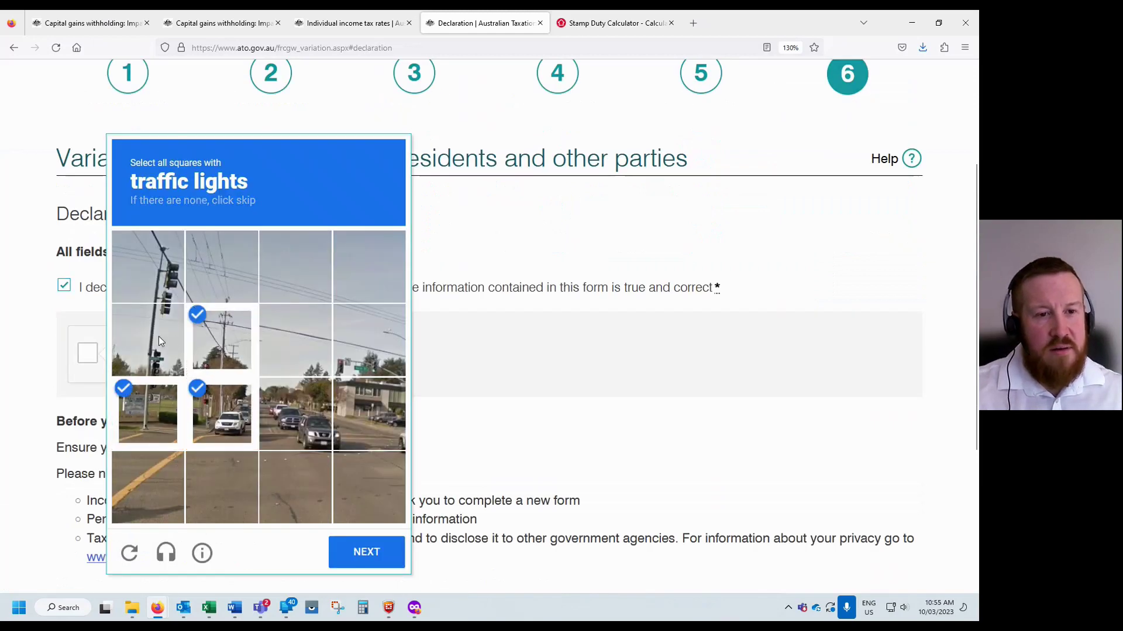
click(159, 335)
click(150, 269)
click(367, 552)
Read the notes before submission, open the print friendly version of the application and review its contact, applicant, asset and variation details.
scroll(647, 426, down, 3)
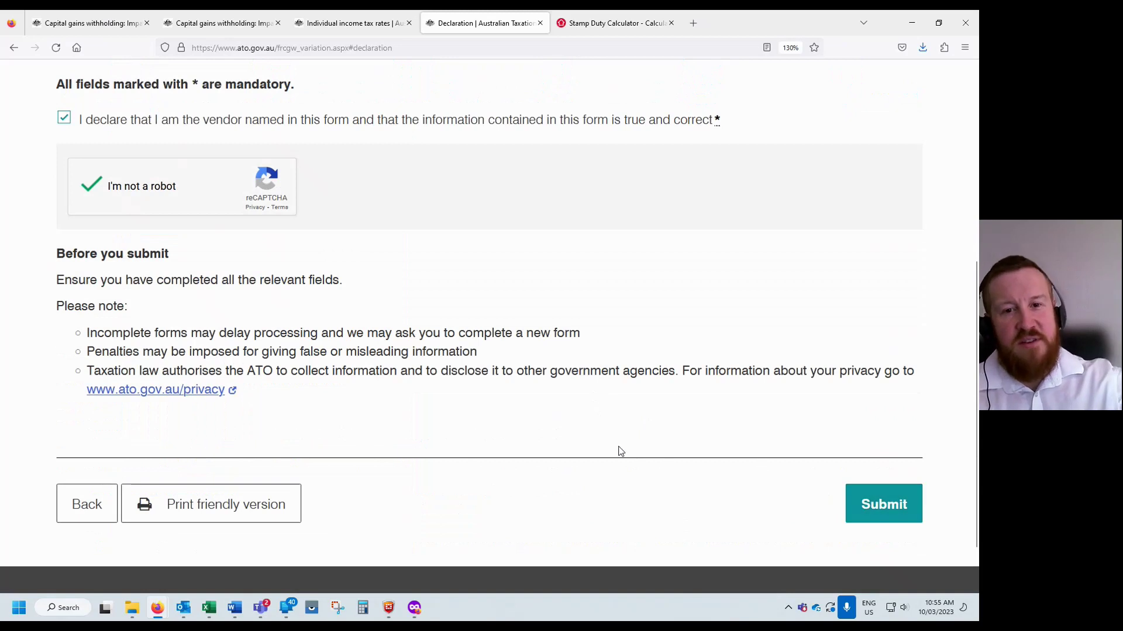
scroll(571, 429, up, 2)
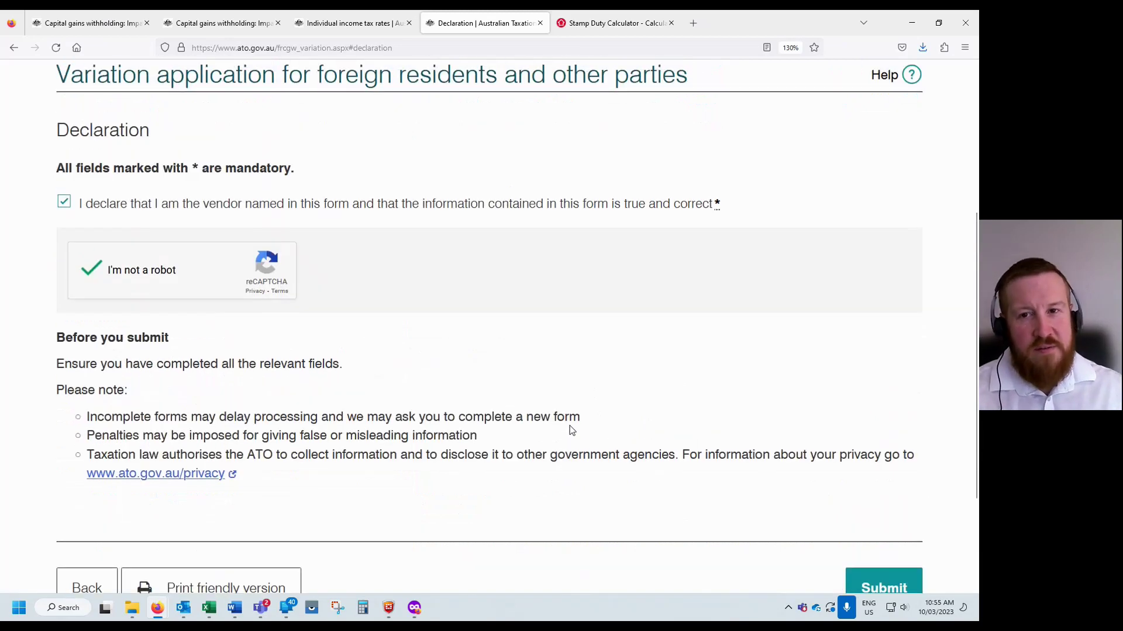
scroll(570, 426, down, 3)
click(257, 436)
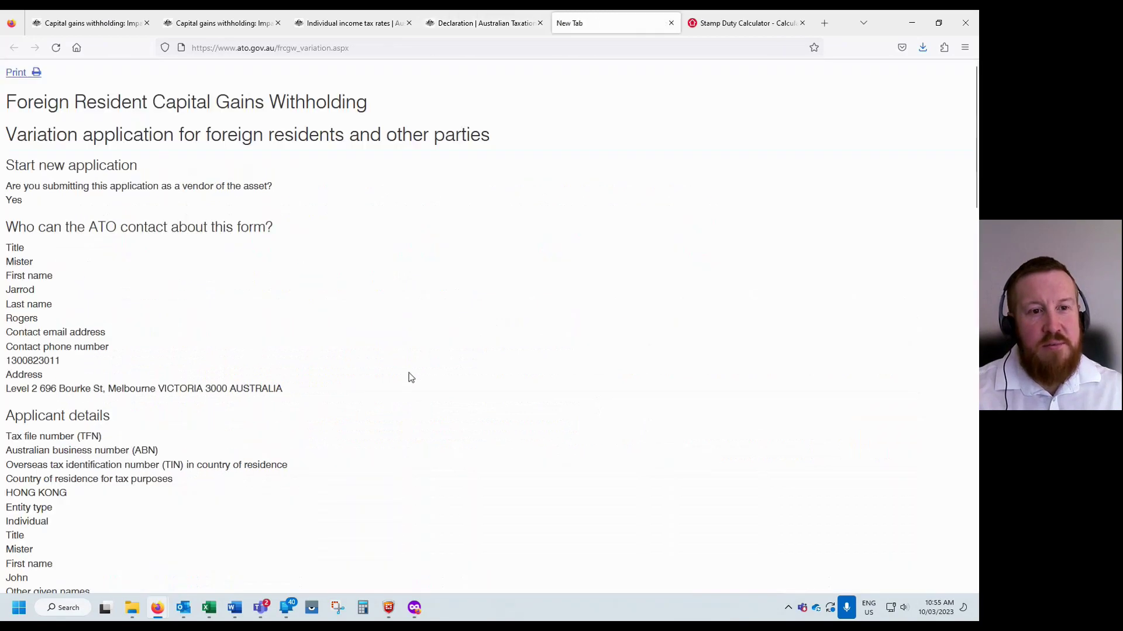
scroll(549, 284, down, 1)
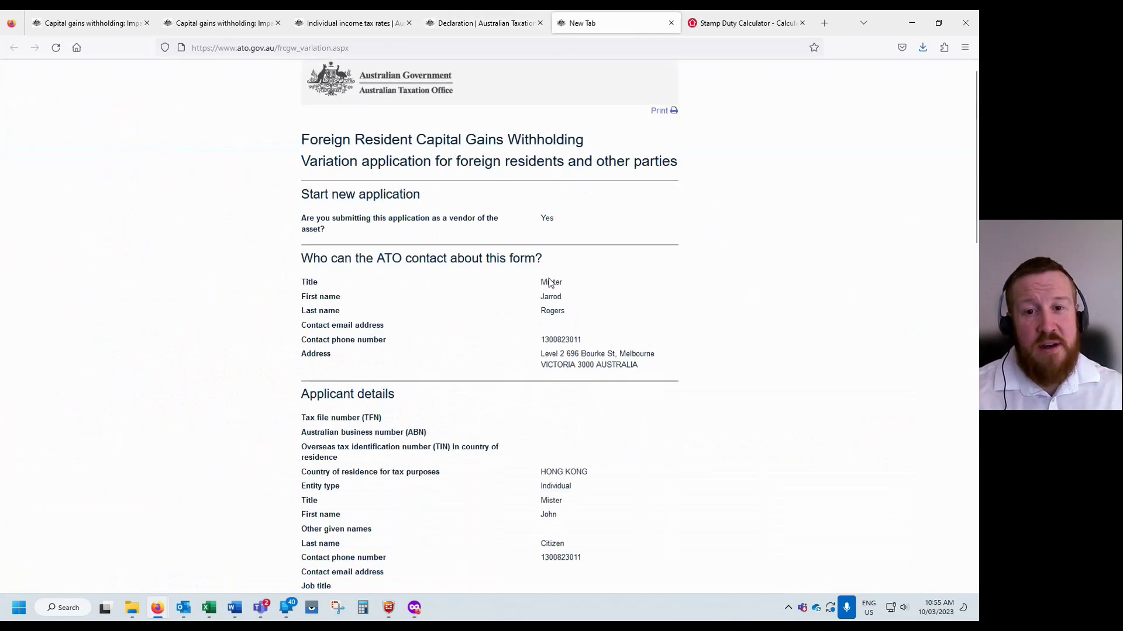
scroll(550, 283, down, 7)
scroll(548, 279, down, 12)
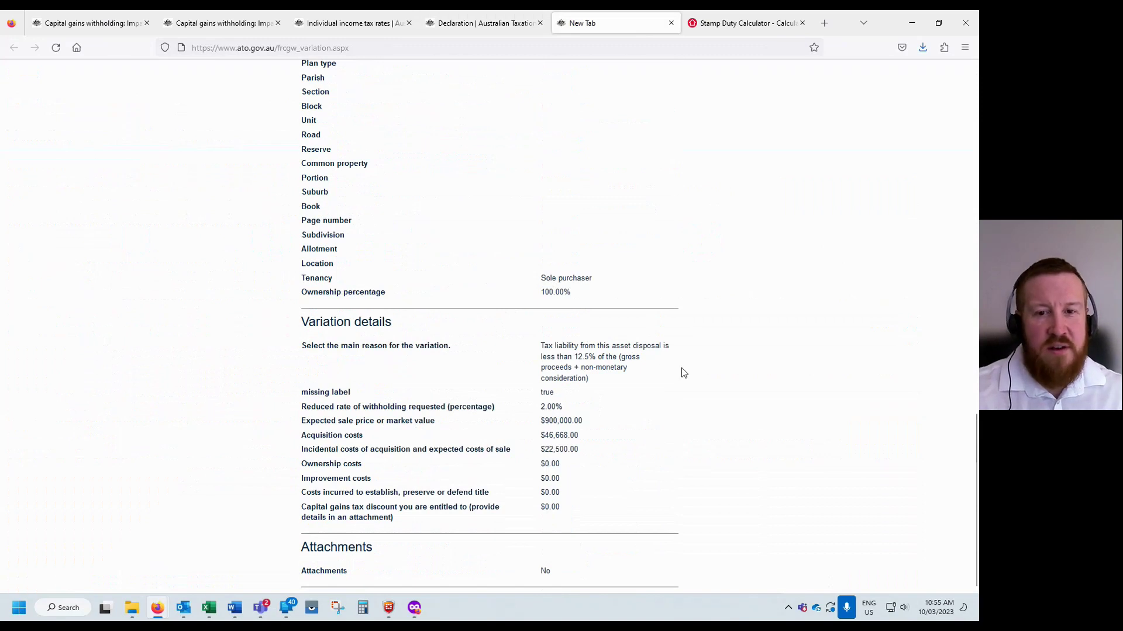
scroll(696, 351, up, 20)
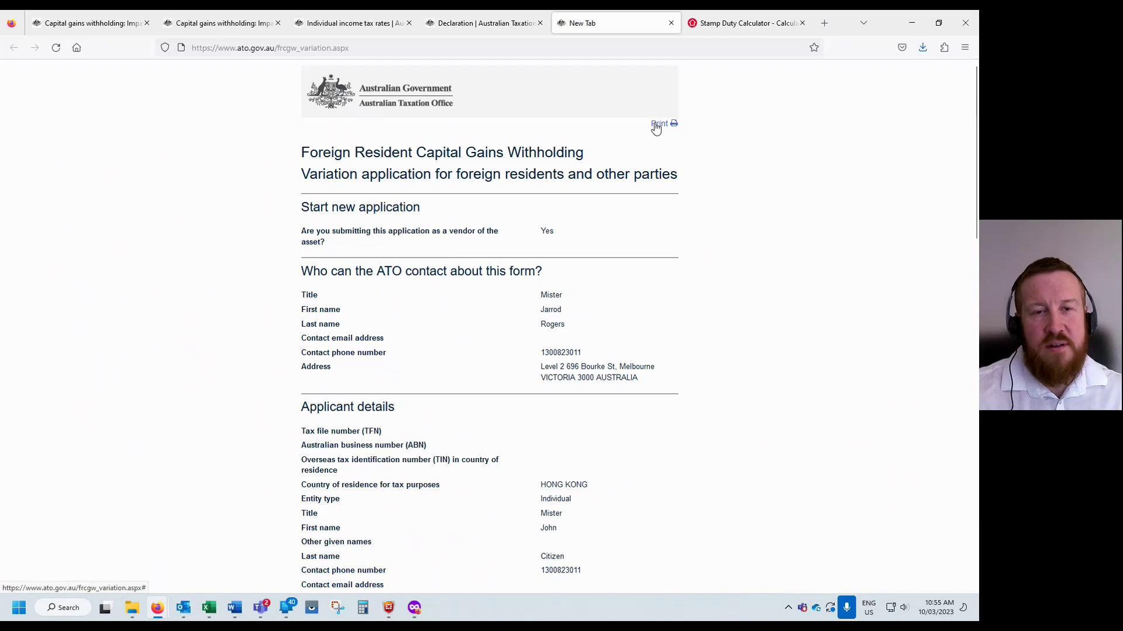
mouse_move(211, 612)
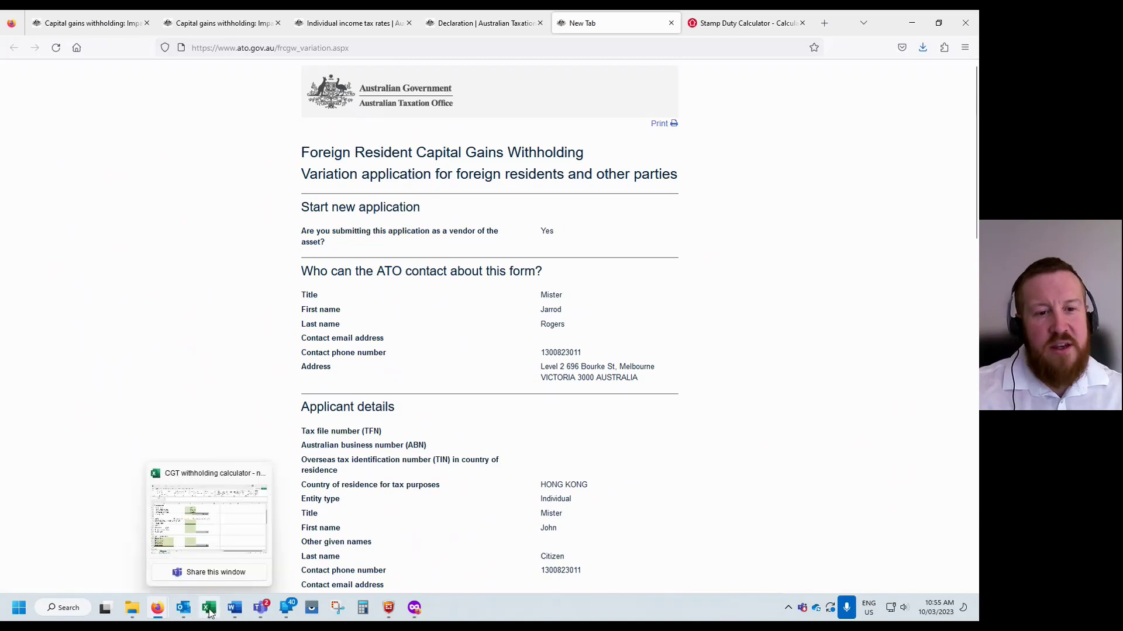